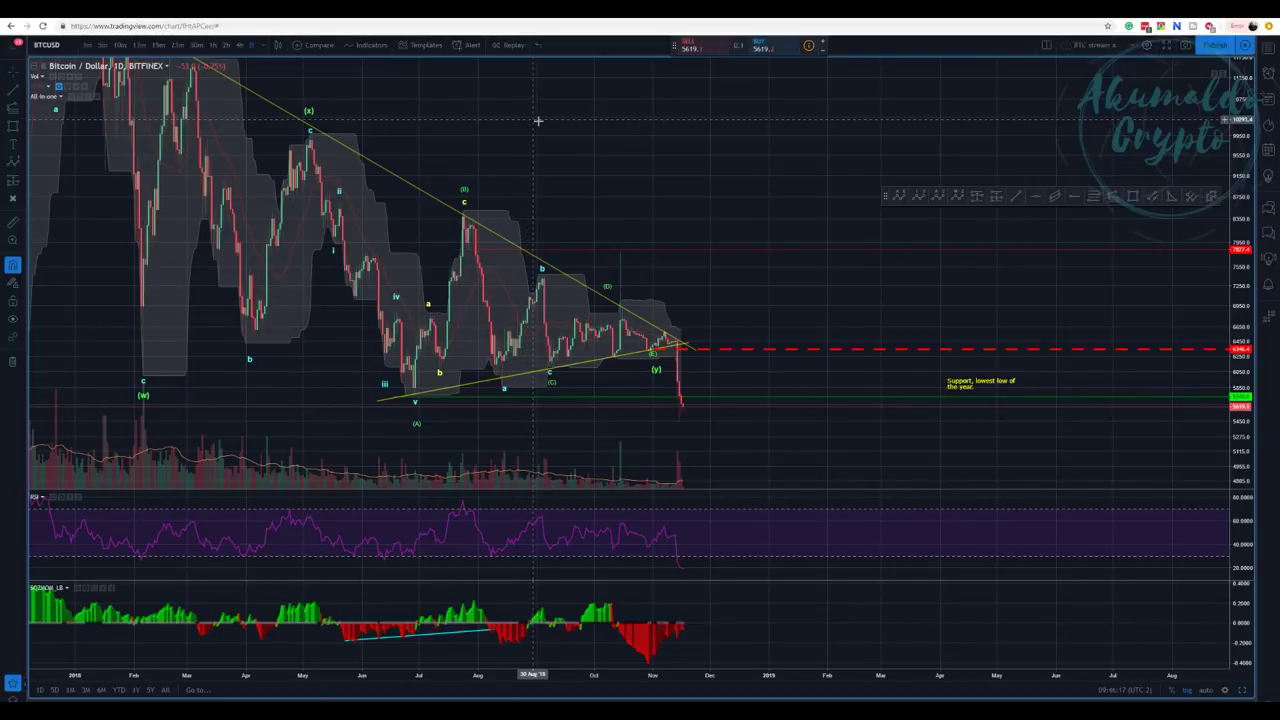
Maximize the Bitcoin/Dollar price pane over the RSI and SQZMOM_LB panes and compress its price scale to show the whole decline.
{"action": "left_click_drag", "start_coordinate": [538, 120], "coordinate": [615, 175]}
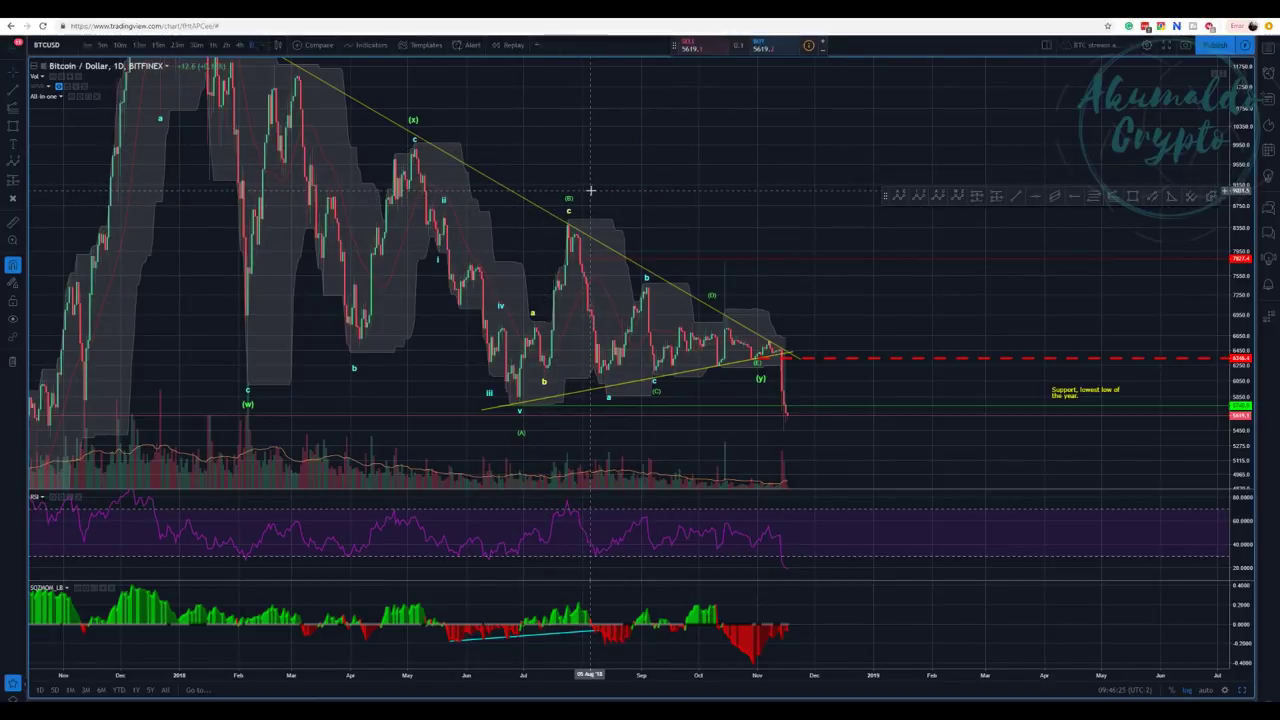
{"action": "left_click_drag", "start_coordinate": [659, 141], "coordinate": [796, 152]}
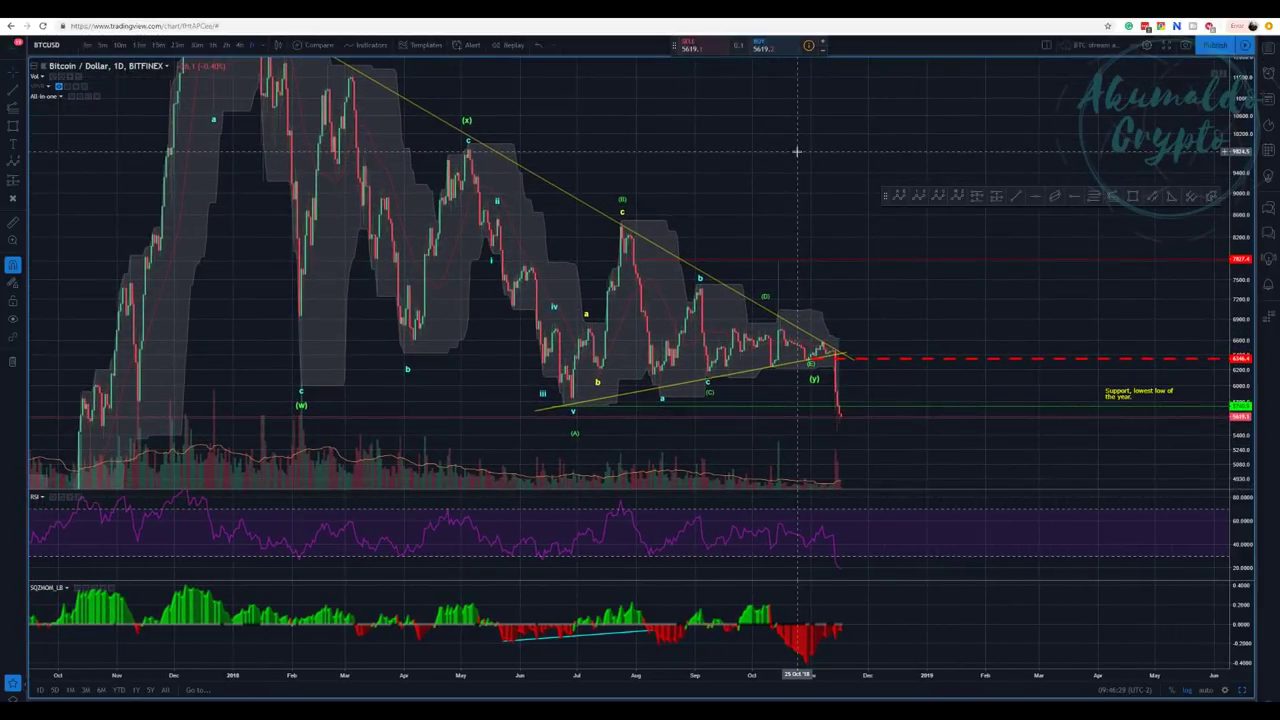
{"action": "double_click", "coordinate": [796, 152]}
{"action": "left_click_drag", "start_coordinate": [1250, 172], "coordinate": [1230, 400]}
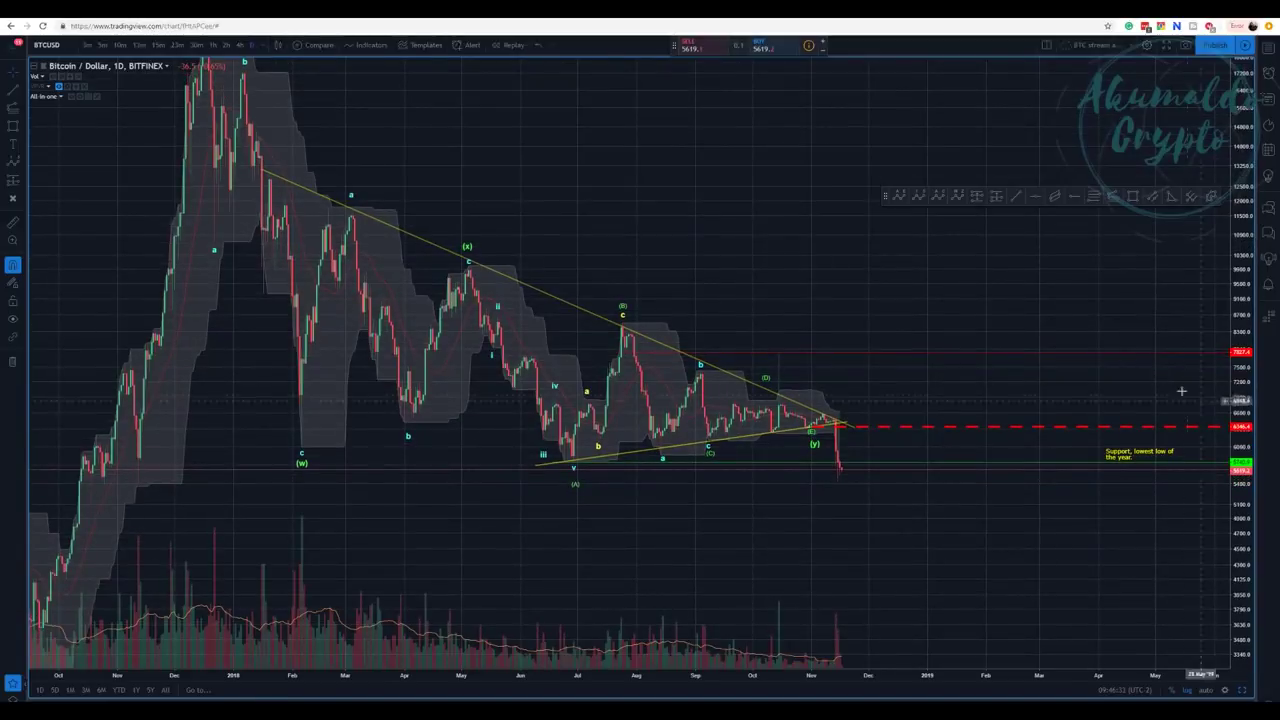
{"action": "left_click_drag", "start_coordinate": [751, 143], "coordinate": [741, 239]}
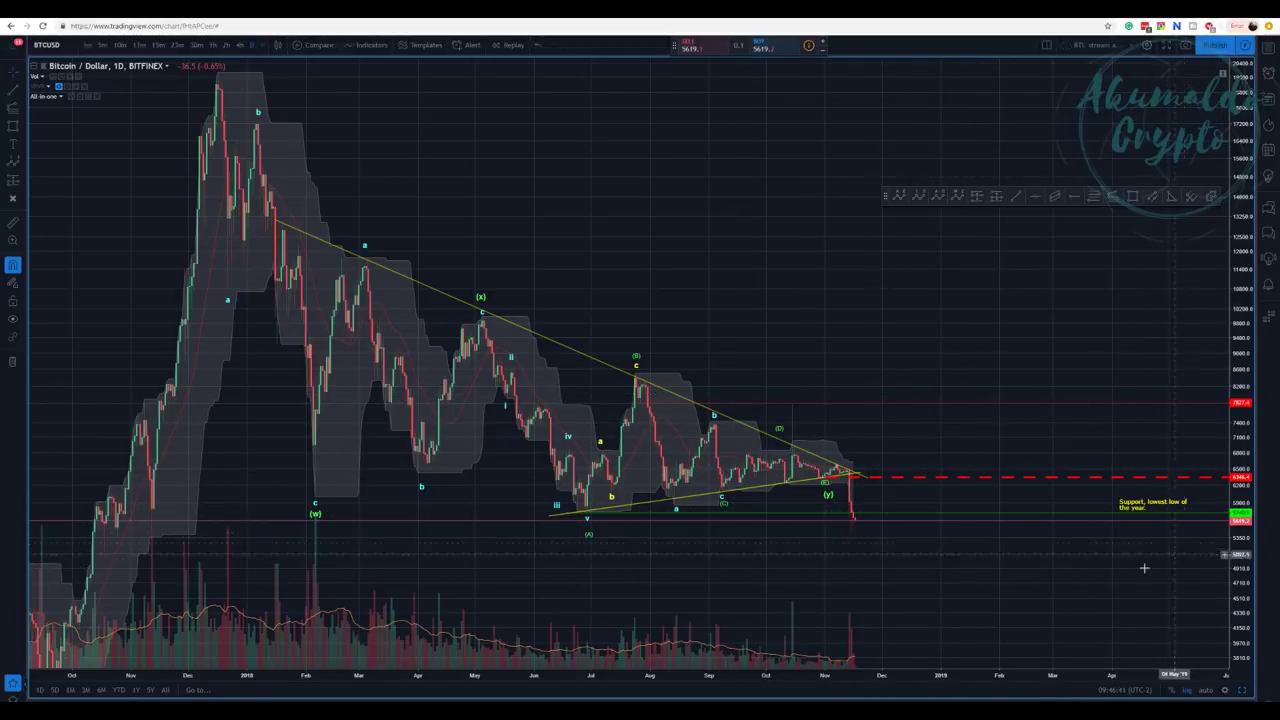
{"action": "left_click_drag", "start_coordinate": [1143, 563], "coordinate": [1051, 543]}
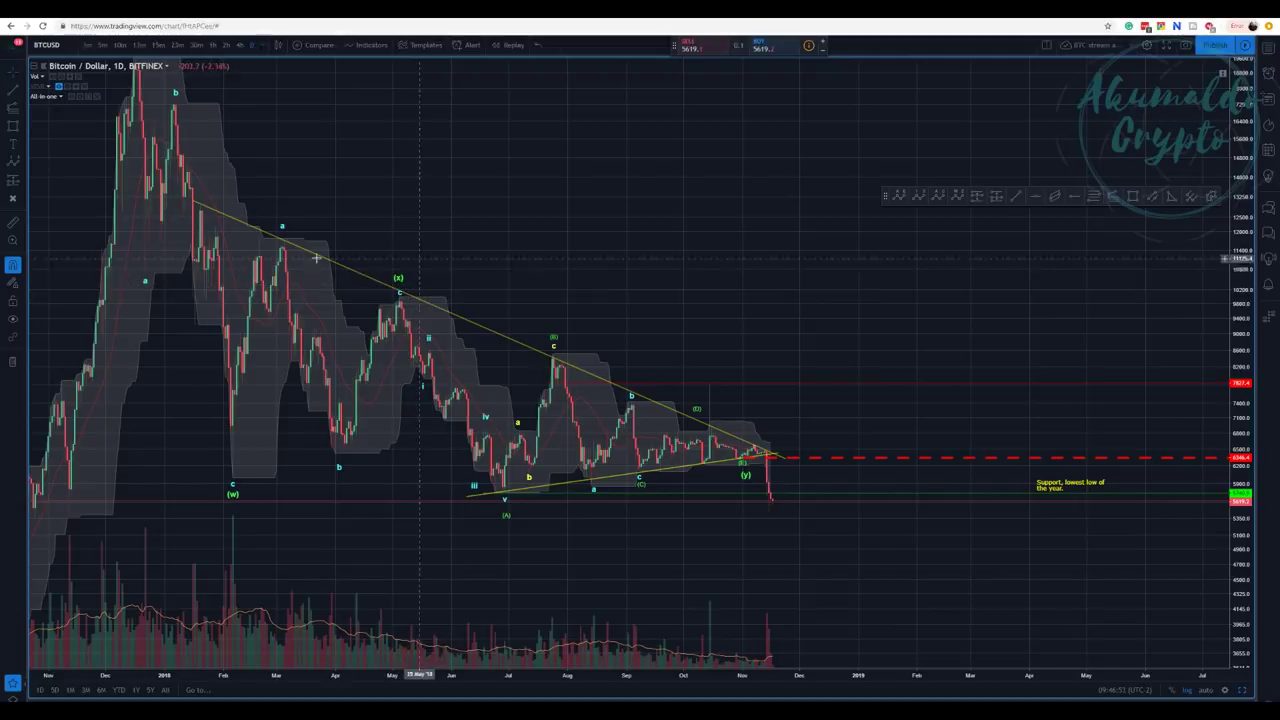
{"action": "mouse_move", "coordinate": [440, 199]}
{"action": "left_mouse_down"}
{"action": "mouse_move", "coordinate": [483, 263]}
{"action": "mouse_move", "coordinate": [453, 215]}
{"action": "left_mouse_up"}
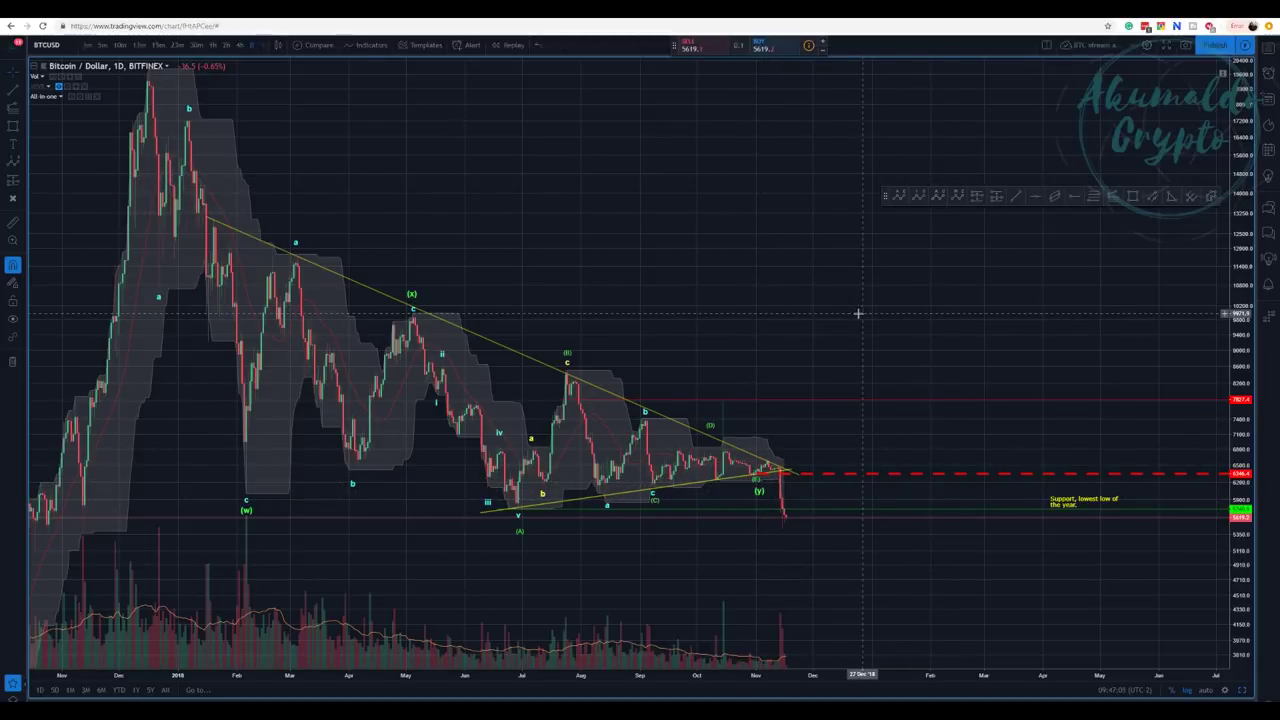
{"action": "left_click_drag", "start_coordinate": [862, 313], "coordinate": [819, 272]}
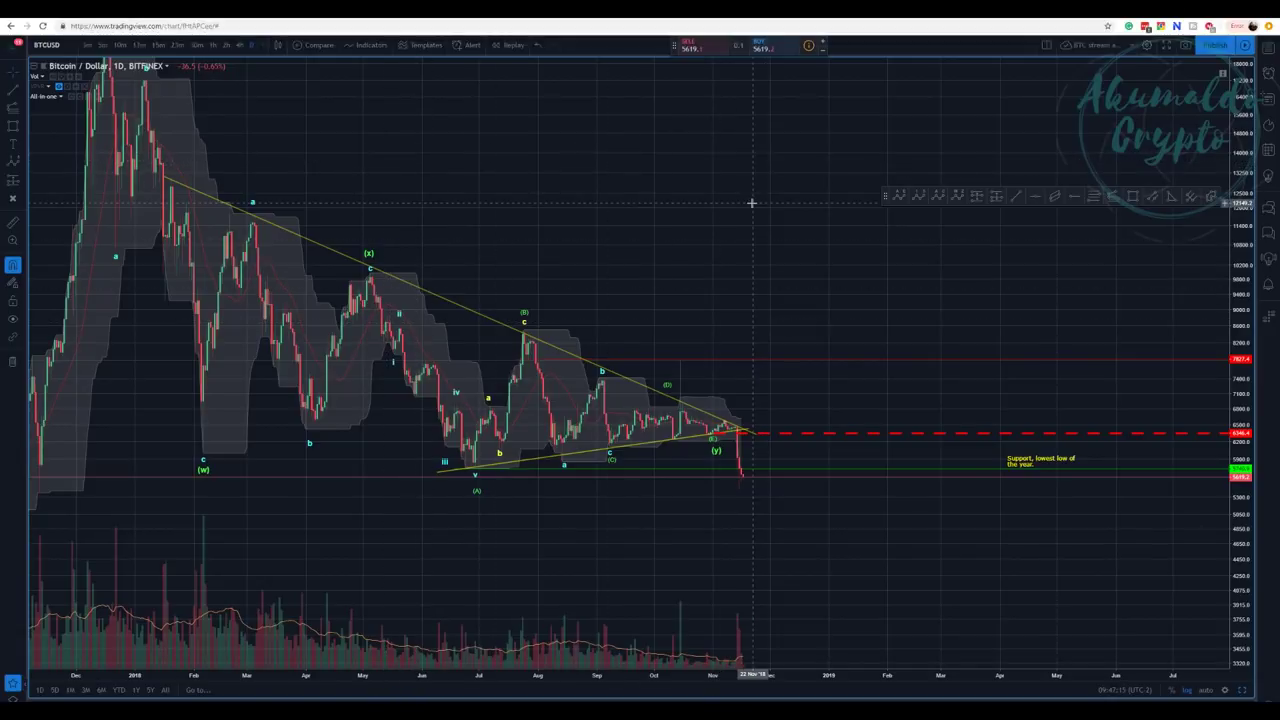
{"action": "left_click_drag", "start_coordinate": [500, 163], "coordinate": [516, 203]}
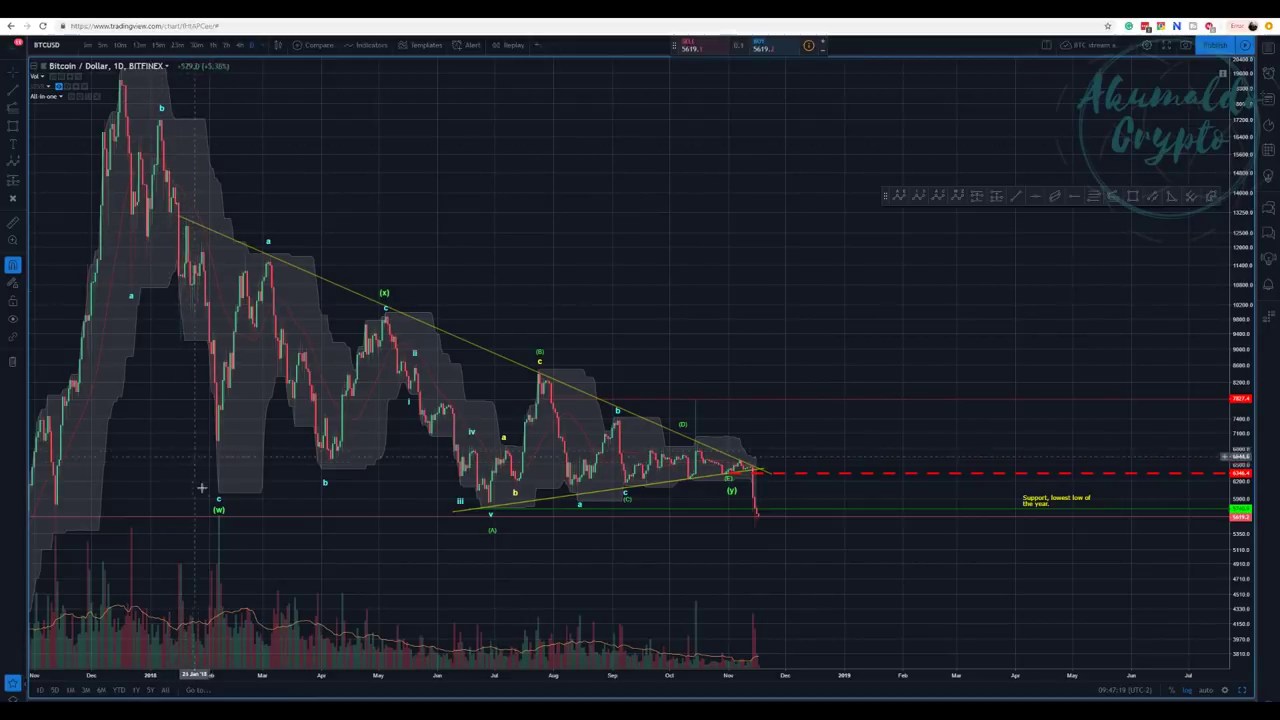
Move the (D) point of the green triangle wave count onto the mid-October price spike.
{"action": "left_click", "coordinate": [385, 295]}
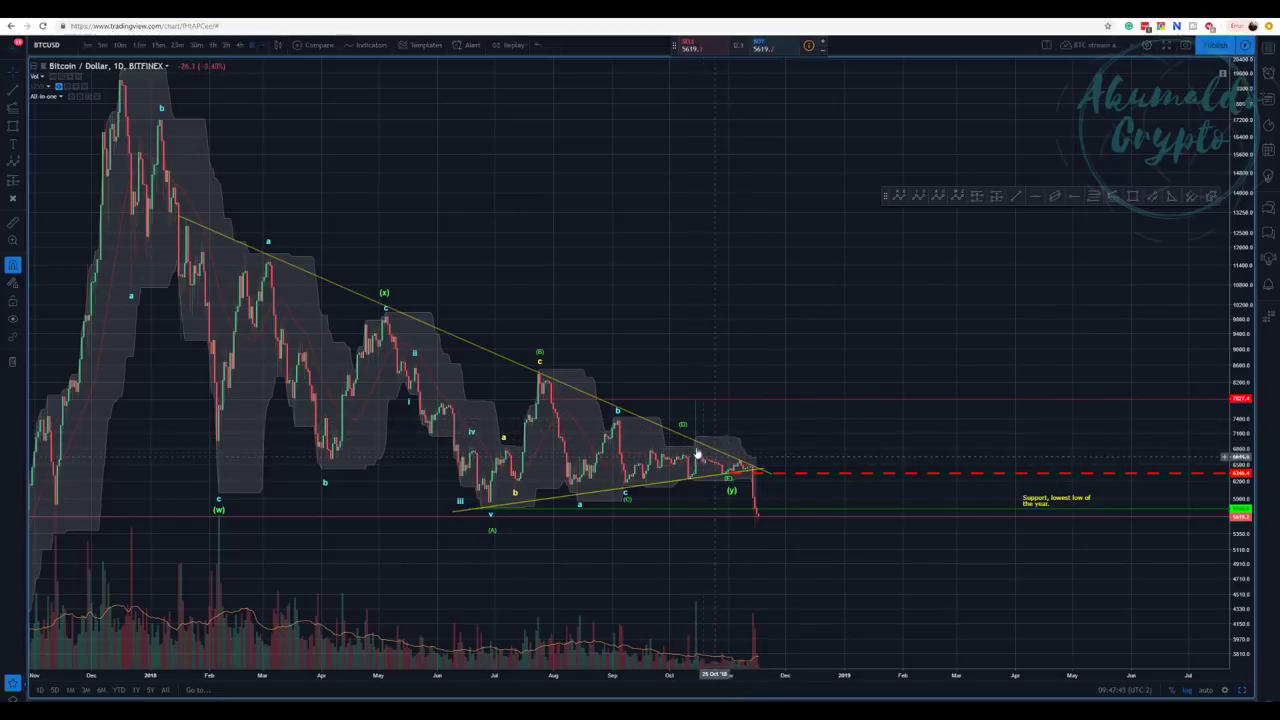
{"action": "left_click_drag", "start_coordinate": [681, 429], "coordinate": [693, 424]}
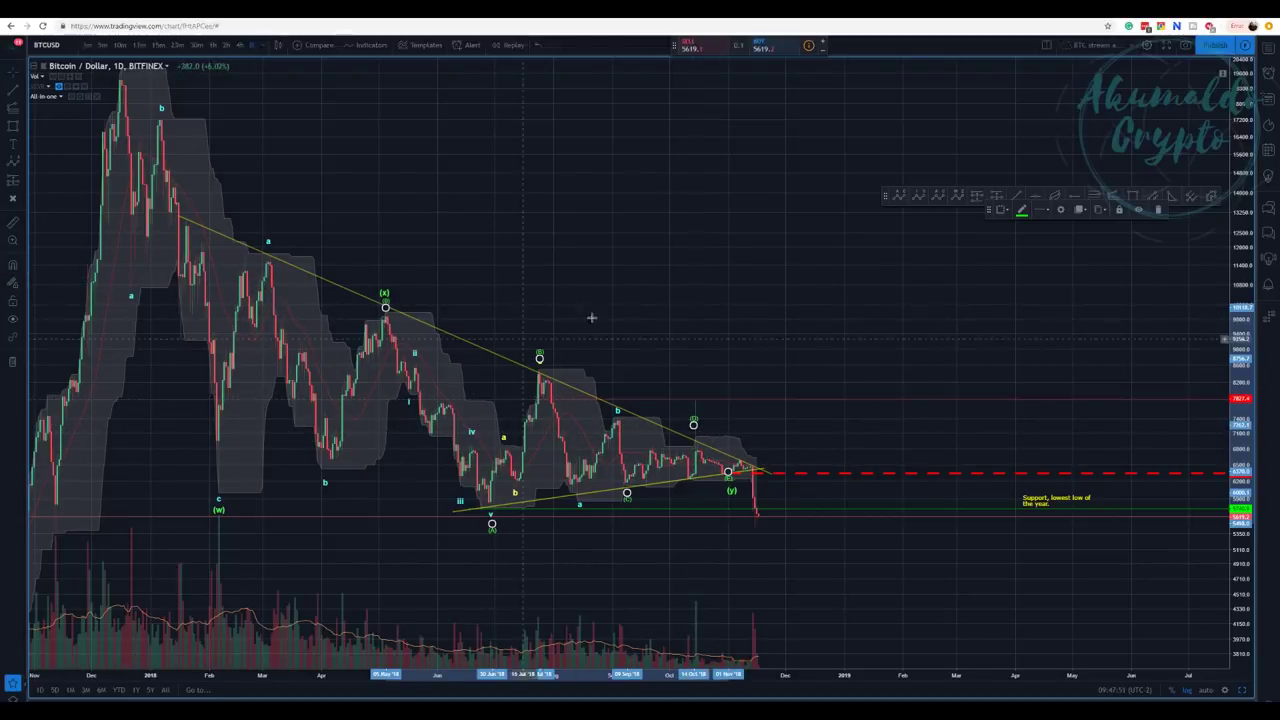
{"action": "left_click", "coordinate": [610, 360]}
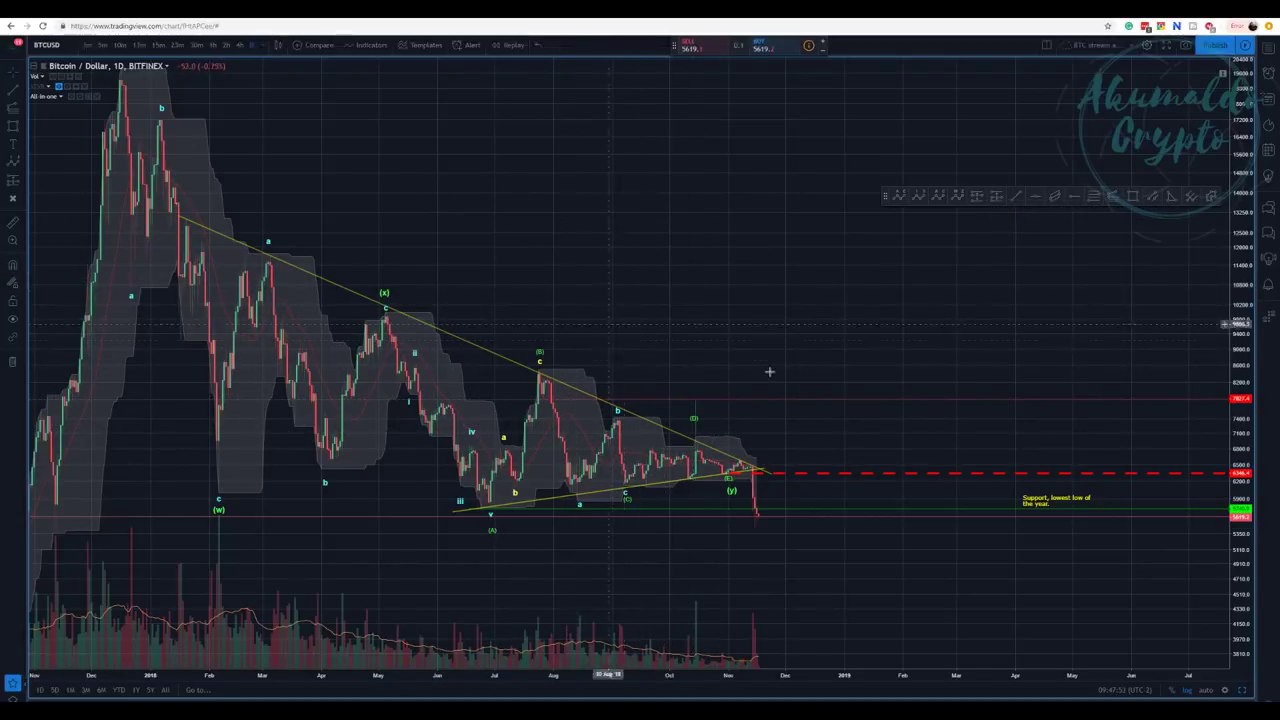
Hide the All in one indicator's grey cloud on the price chart.
{"action": "left_click", "coordinate": [71, 97]}
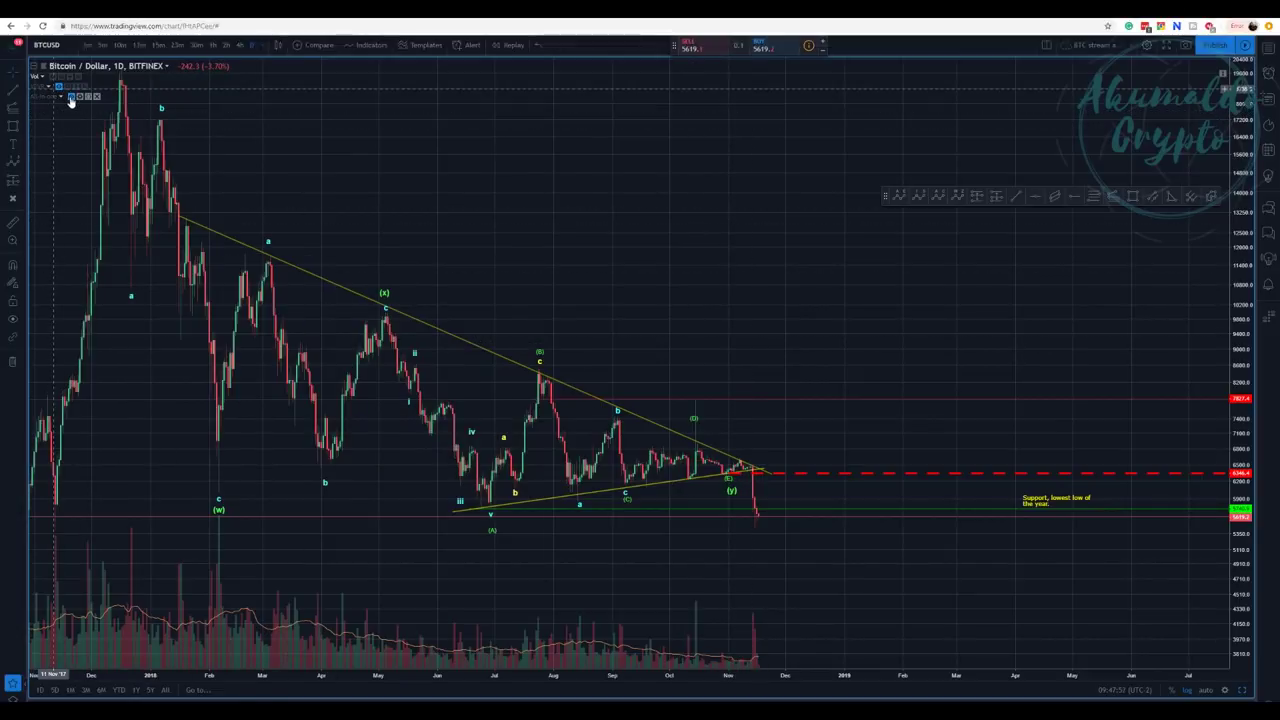
{"action": "left_click_drag", "start_coordinate": [620, 209], "coordinate": [615, 161]}
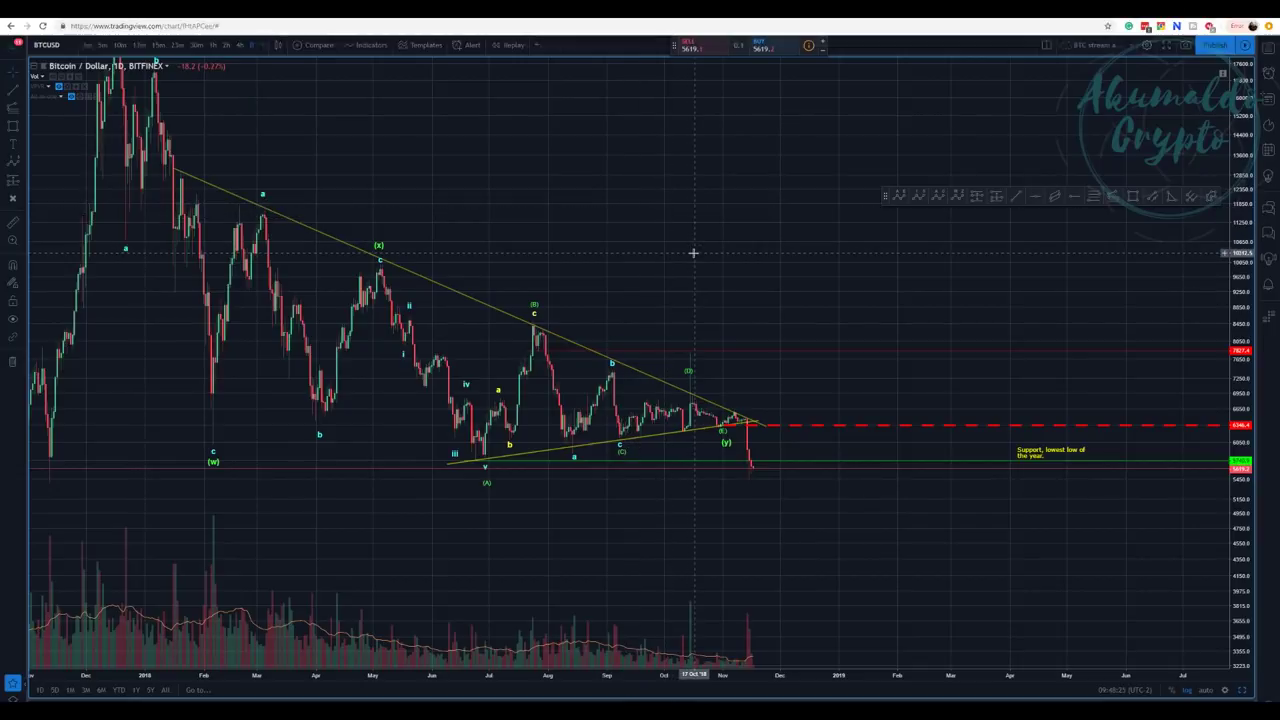
{"action": "left_click_drag", "start_coordinate": [693, 253], "coordinate": [731, 277]}
{"action": "left_click_drag", "start_coordinate": [380, 103], "coordinate": [440, 205]}
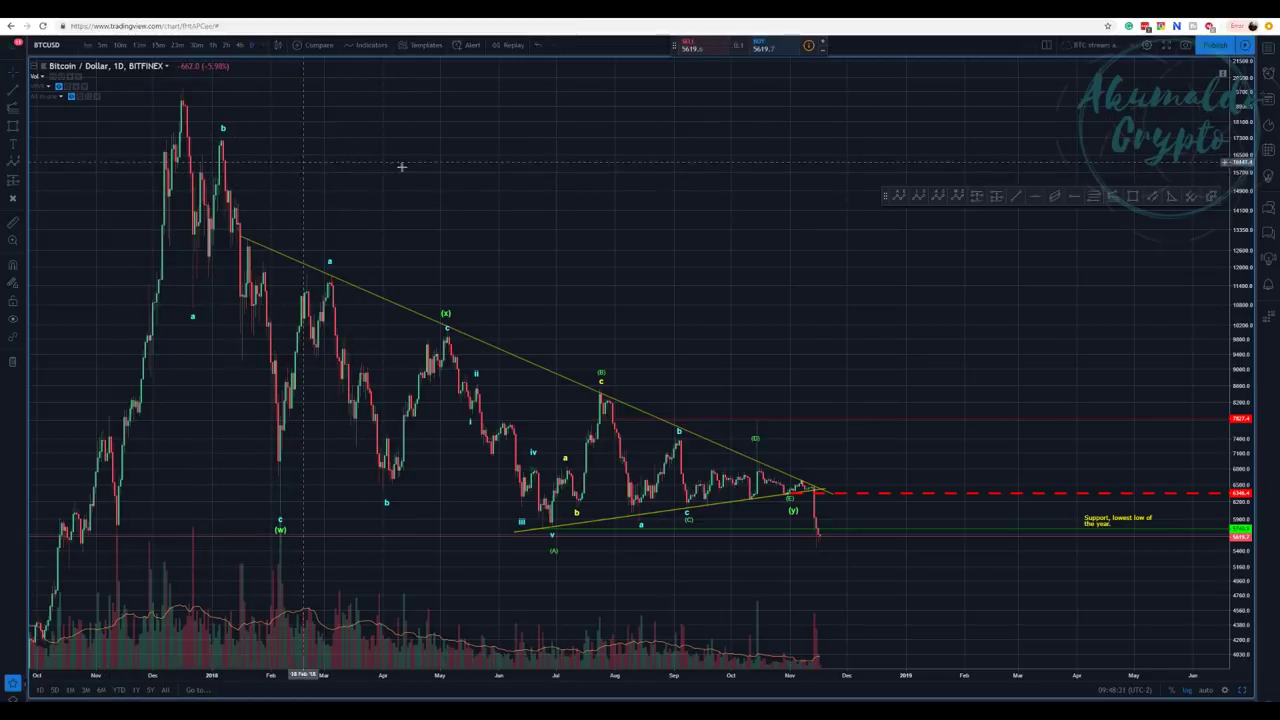
{"action": "left_click_drag", "start_coordinate": [538, 244], "coordinate": [481, 165]}
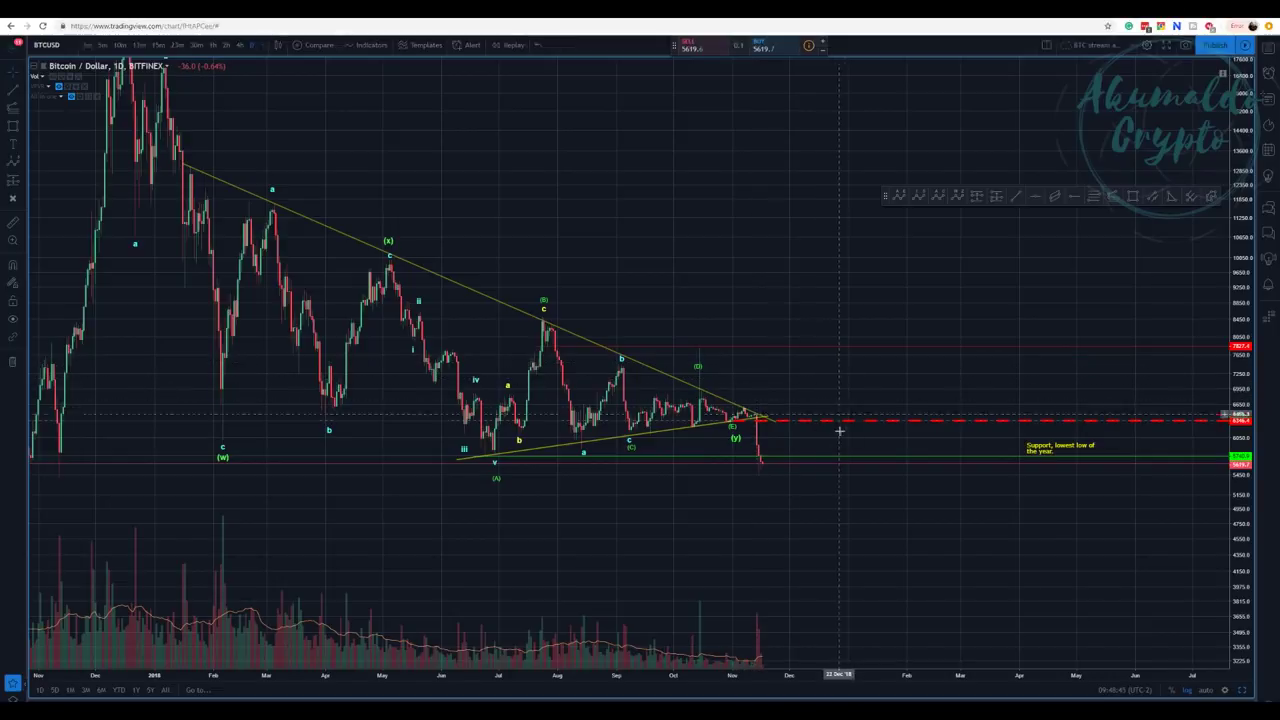
{"action": "left_click", "coordinate": [1211, 196]}
{"action": "left_click", "coordinate": [723, 423]}
{"action": "left_click", "coordinate": [748, 407]}
{"action": "left_click", "coordinate": [752, 418]}
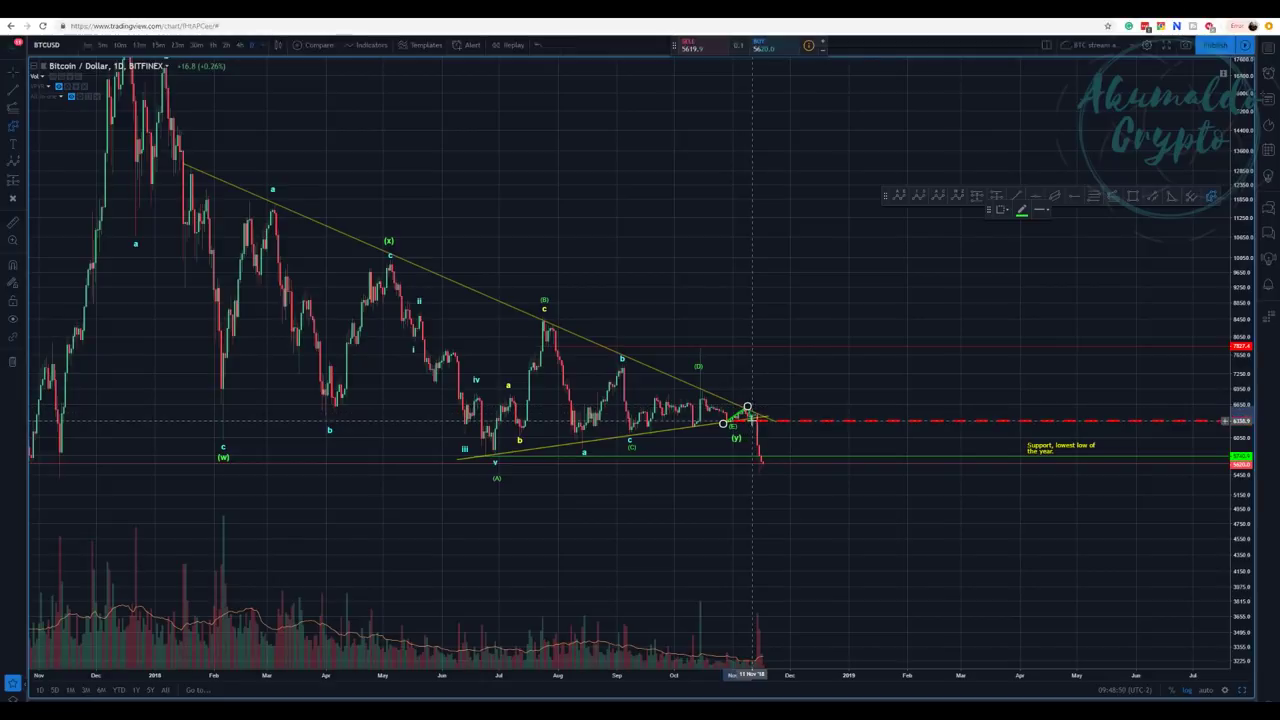
{"action": "left_click", "coordinate": [906, 121]}
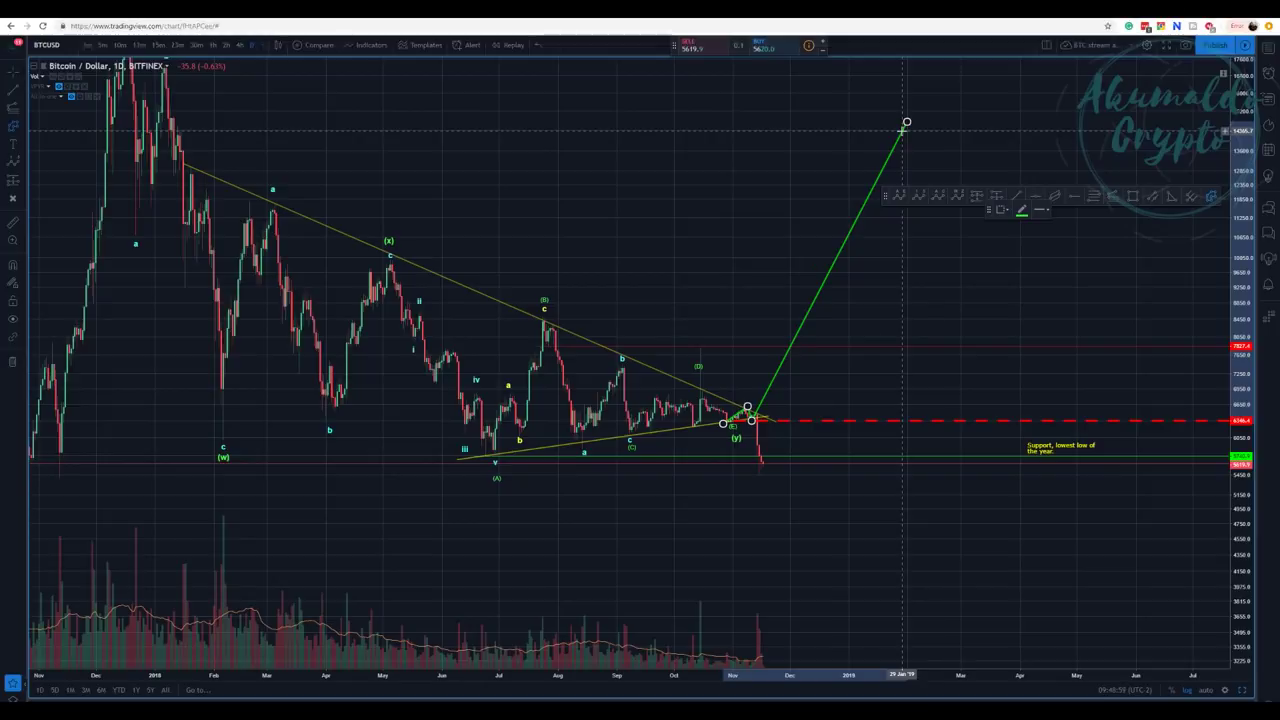
{"action": "key", "text": "Escape"}
Inspect the green (w)-(x)-(y) wave count, and switch to the Bitstamp Bitcoin/Dollar daily chart with the Fibonacci levels and projected path.
{"action": "left_click_drag", "start_coordinate": [817, 323], "coordinate": [853, 374]}
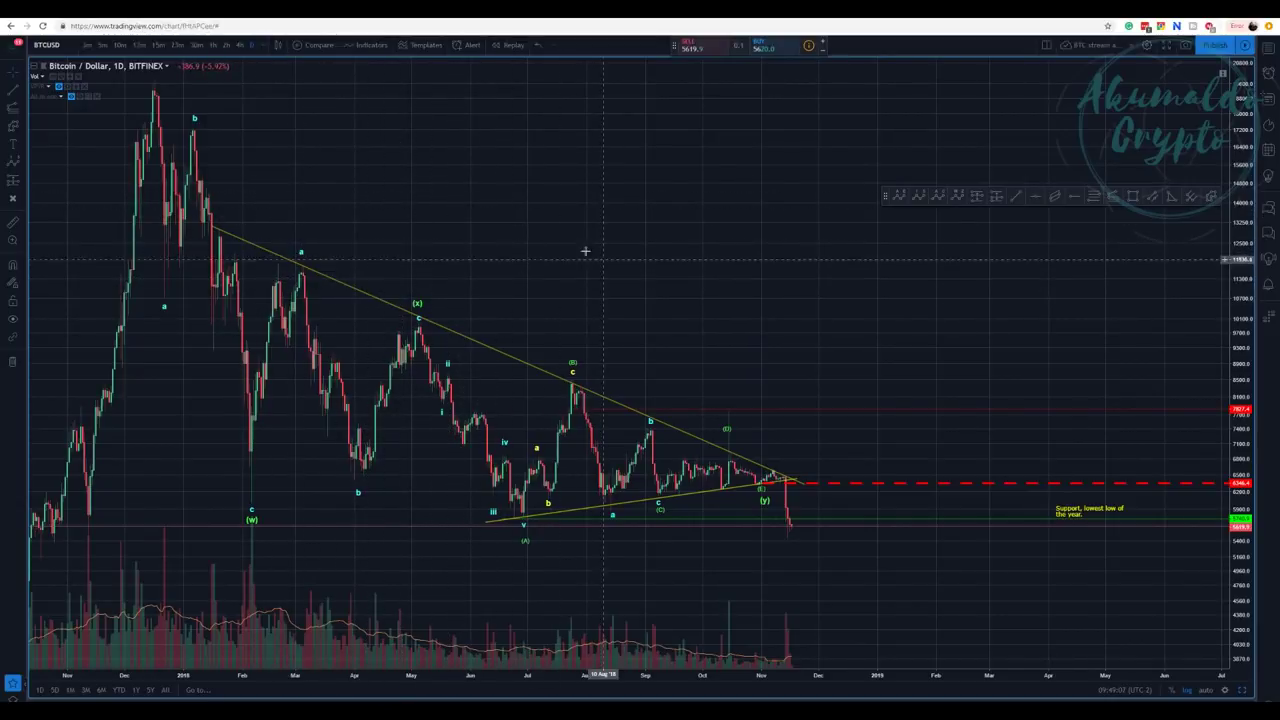
{"action": "left_click_drag", "start_coordinate": [720, 341], "coordinate": [677, 259]}
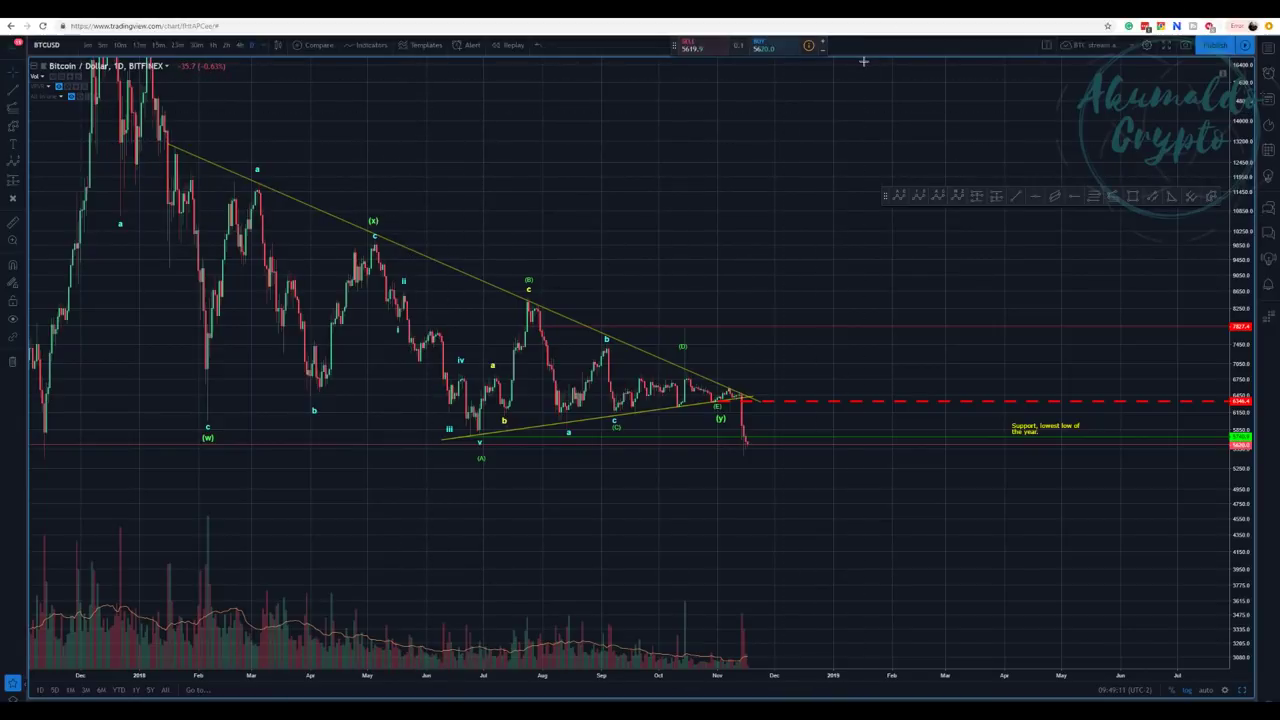
{"action": "left_click", "coordinate": [720, 417]}
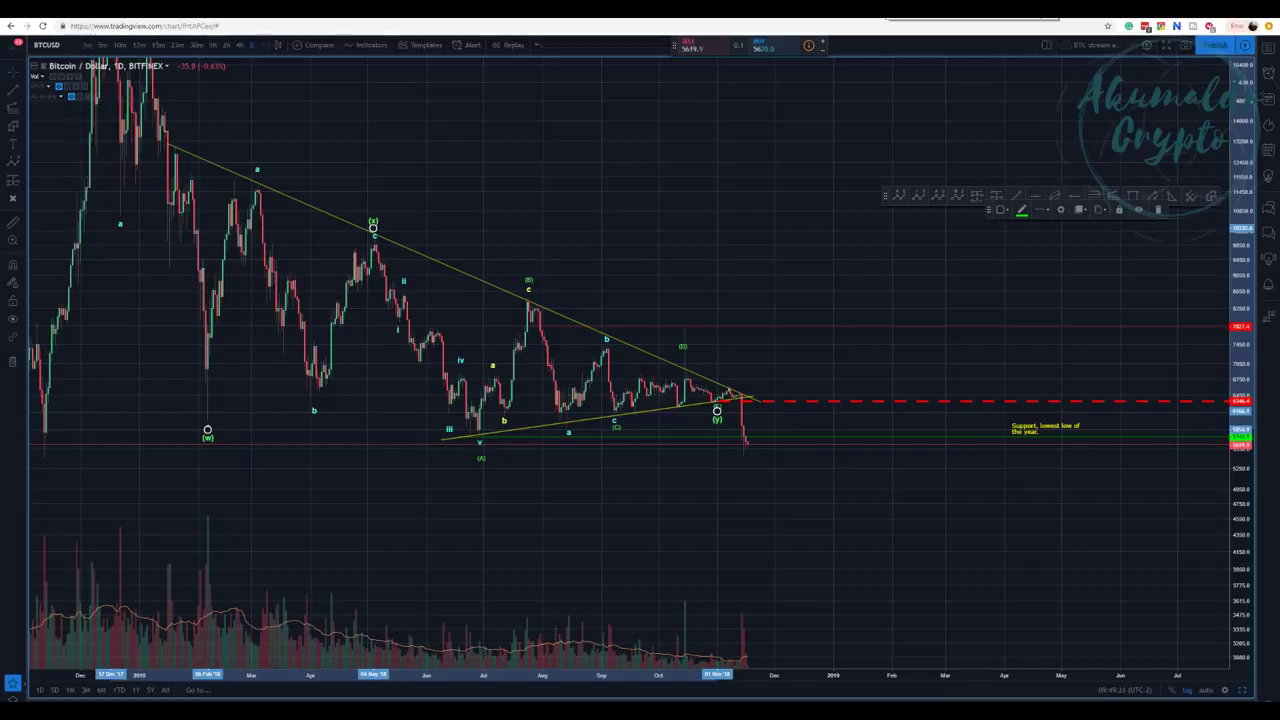
{"action": "key", "text": "alt+Left"}
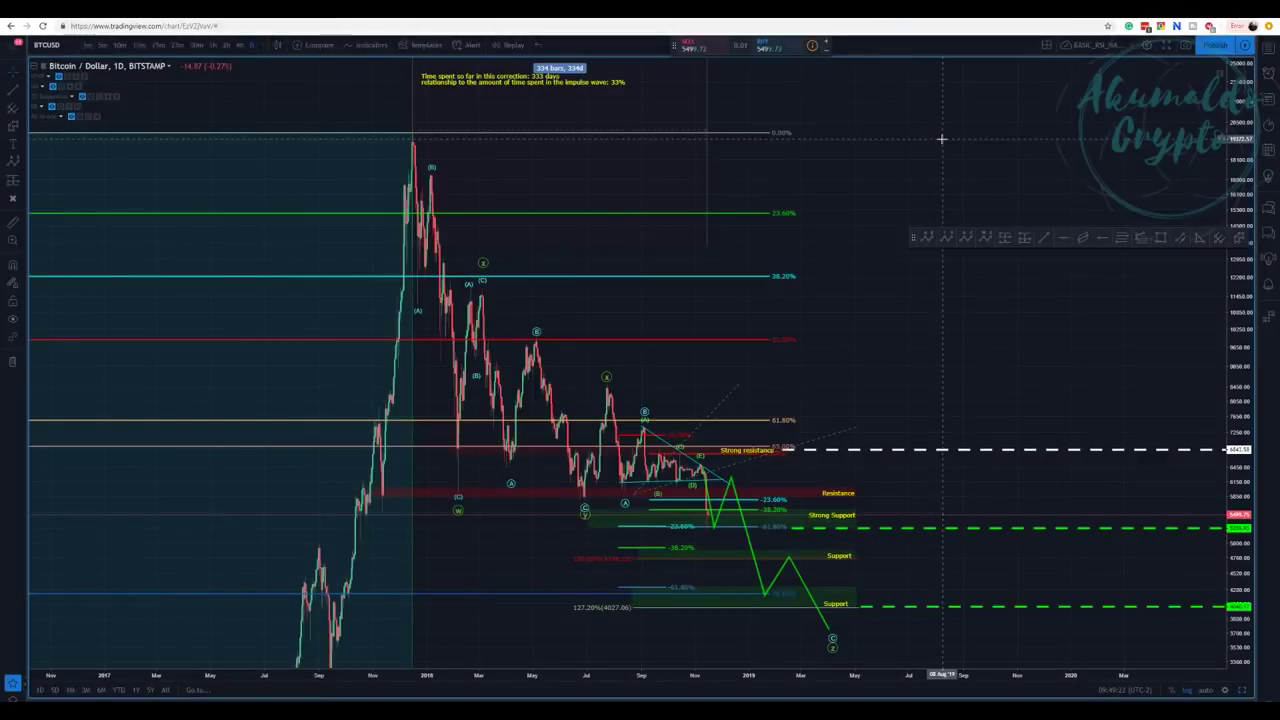
{"action": "left_click_drag", "start_coordinate": [945, 172], "coordinate": [895, 130]}
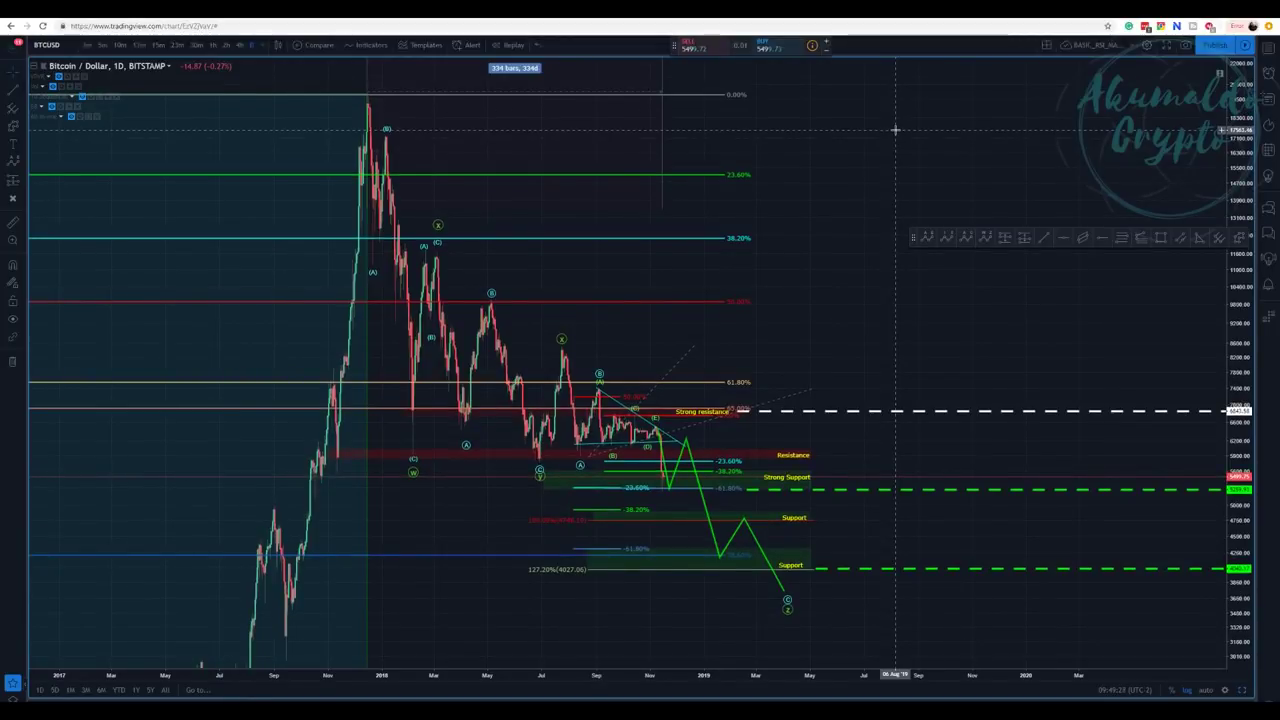
{"action": "left_click_drag", "start_coordinate": [883, 103], "coordinate": [846, 214]}
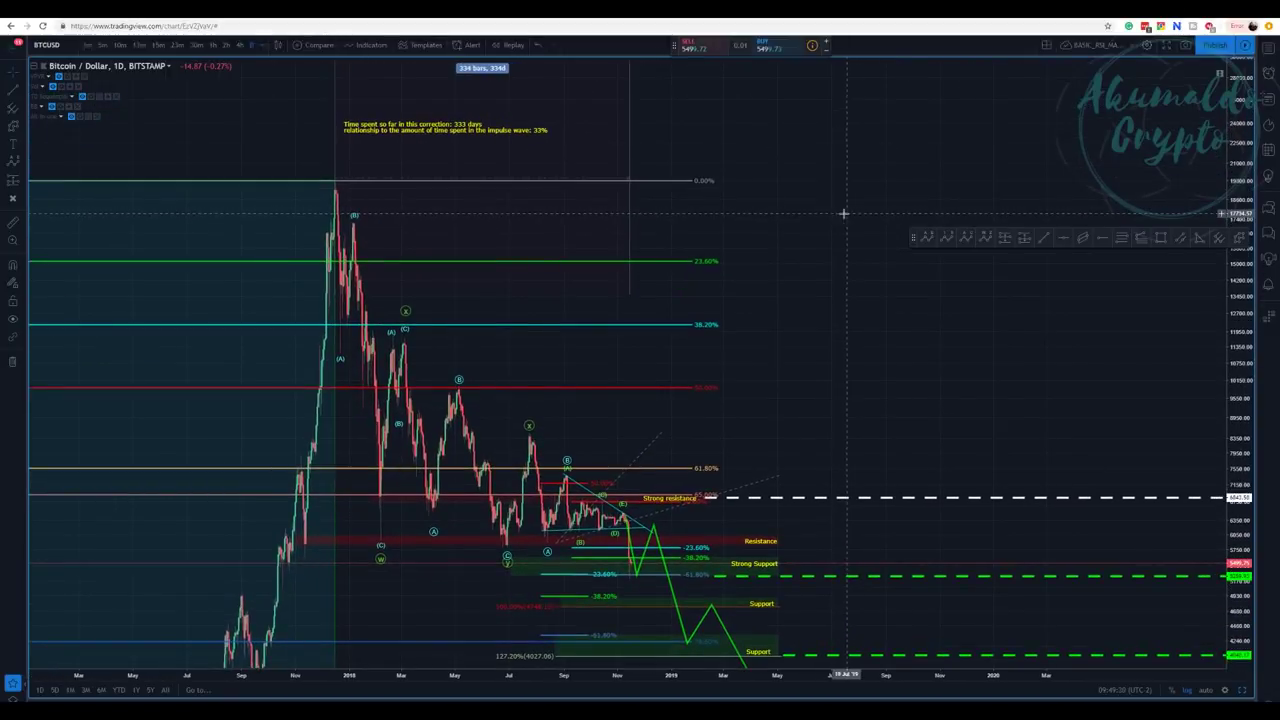
{"action": "left_click_drag", "start_coordinate": [766, 106], "coordinate": [760, 142]}
Extend the end of the correction's date range to 17 Nov 2018 so that it spans 336 bars.
{"action": "left_click", "coordinate": [638, 100]}
{"action": "left_click_drag", "start_coordinate": [637, 101], "coordinate": [639, 100]}
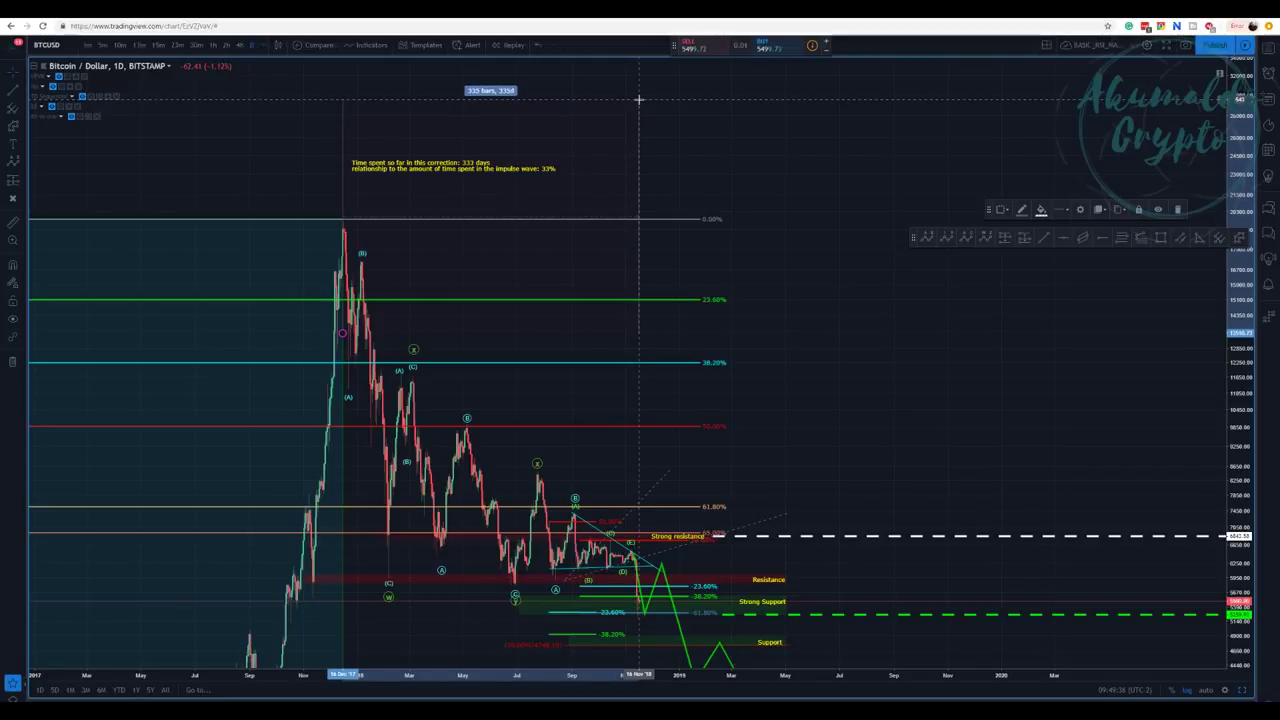
{"action": "left_click_drag", "start_coordinate": [639, 100], "coordinate": [639, 98]}
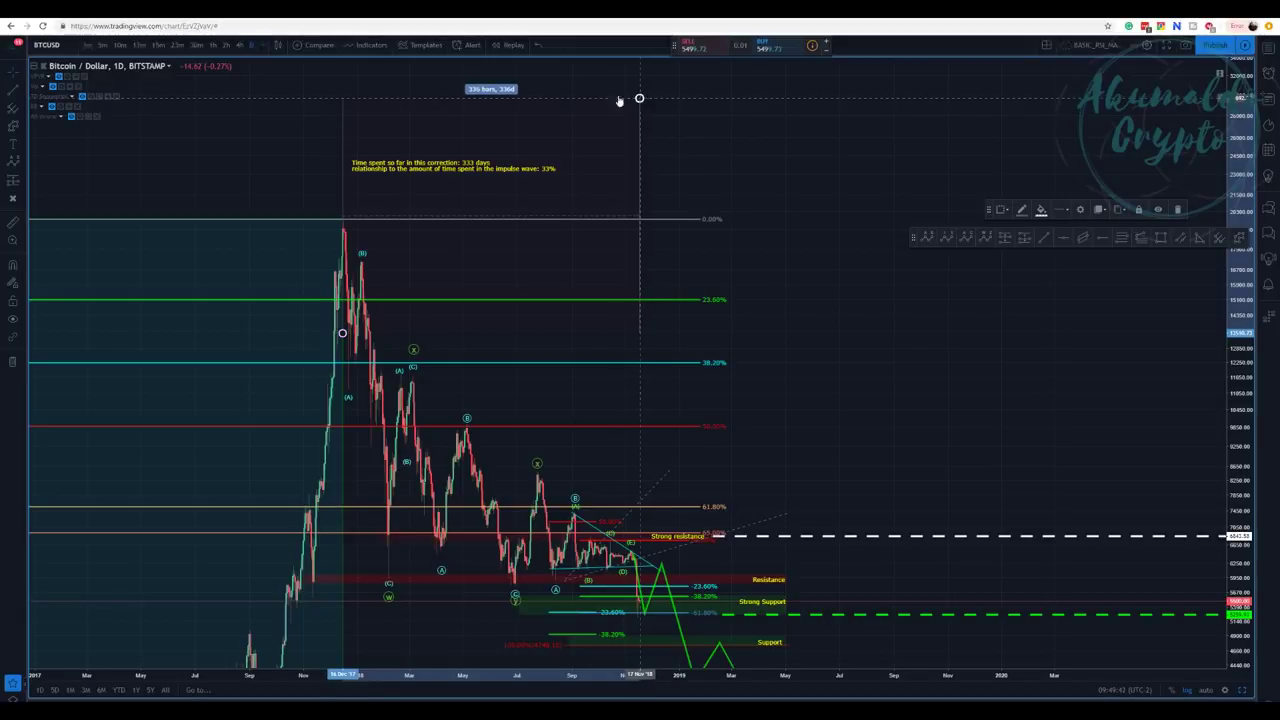
Set the time spent so far in this correction to 336 days in the yellow text note.
{"action": "double_click", "coordinate": [548, 168]}
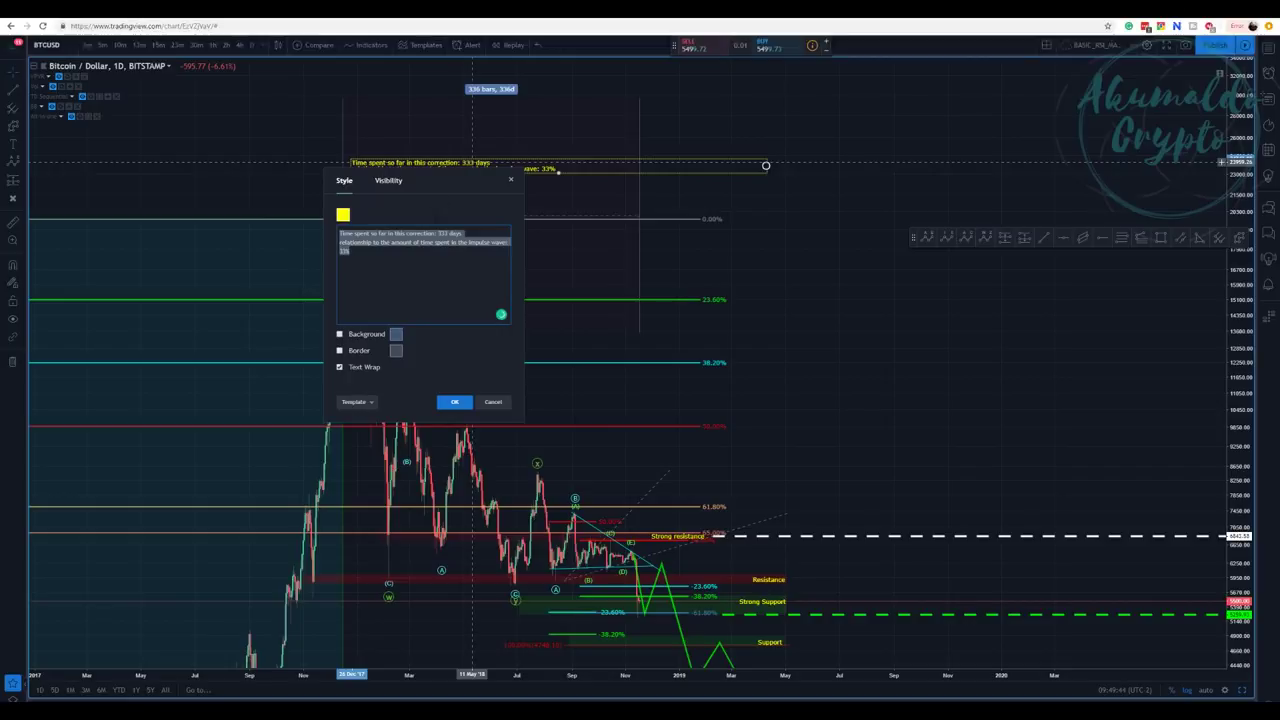
{"action": "left_click_drag", "start_coordinate": [441, 233], "coordinate": [350, 252]}
{"action": "left_click", "coordinate": [442, 233]}
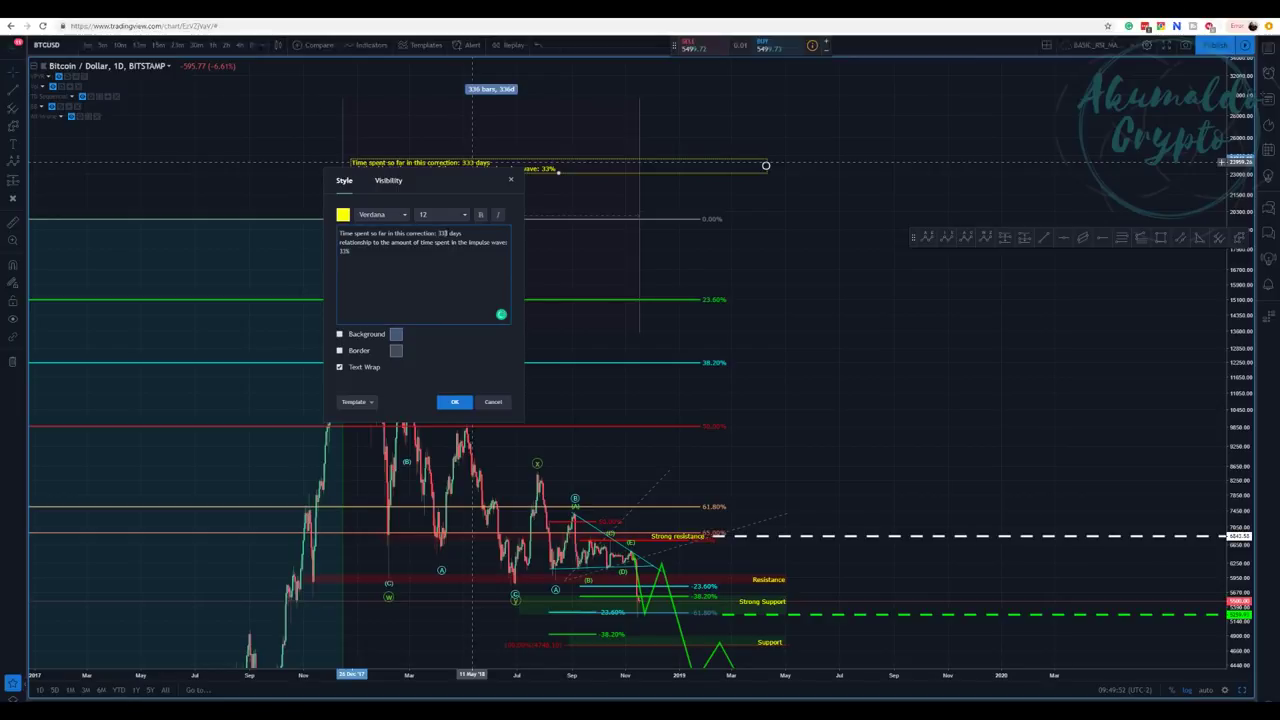
{"action": "left_click", "coordinate": [454, 401]}
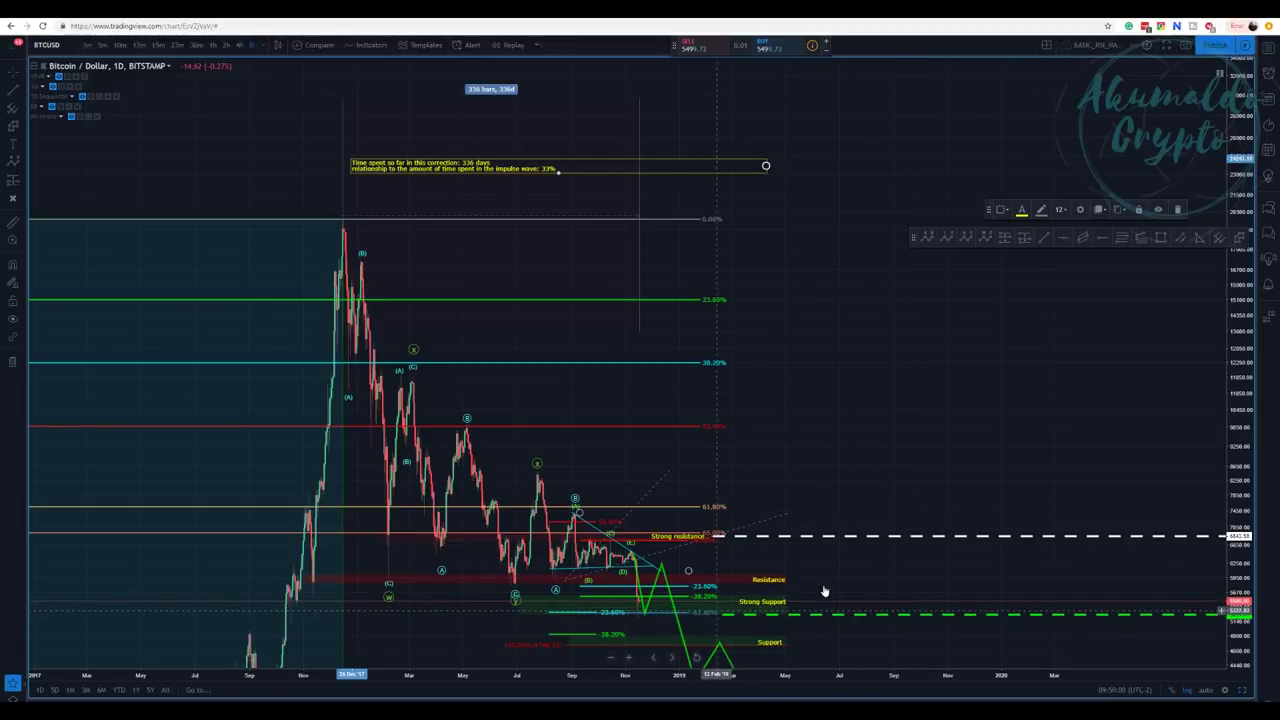
Reshape the green projected path by shifting its first low slightly along the dashed support line and lowering its next high to the Resistance zone.
{"action": "left_click_drag", "start_coordinate": [903, 423], "coordinate": [925, 227]}
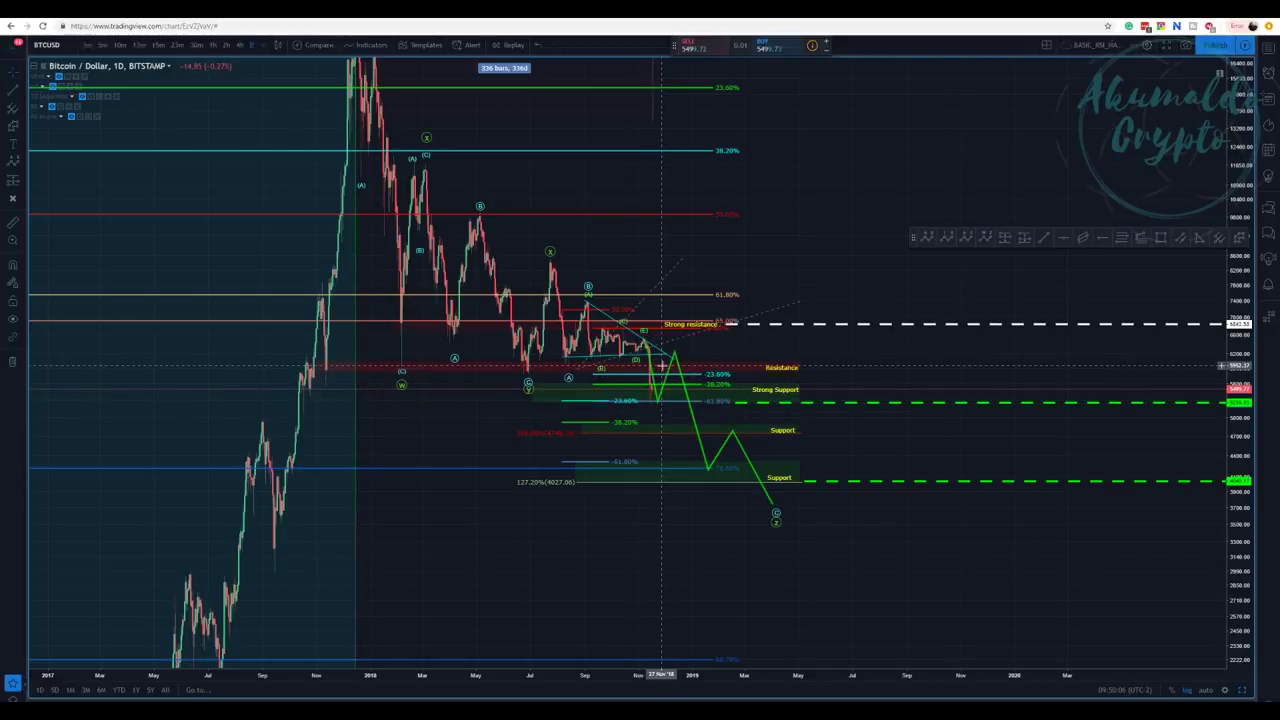
{"action": "left_click", "coordinate": [661, 398]}
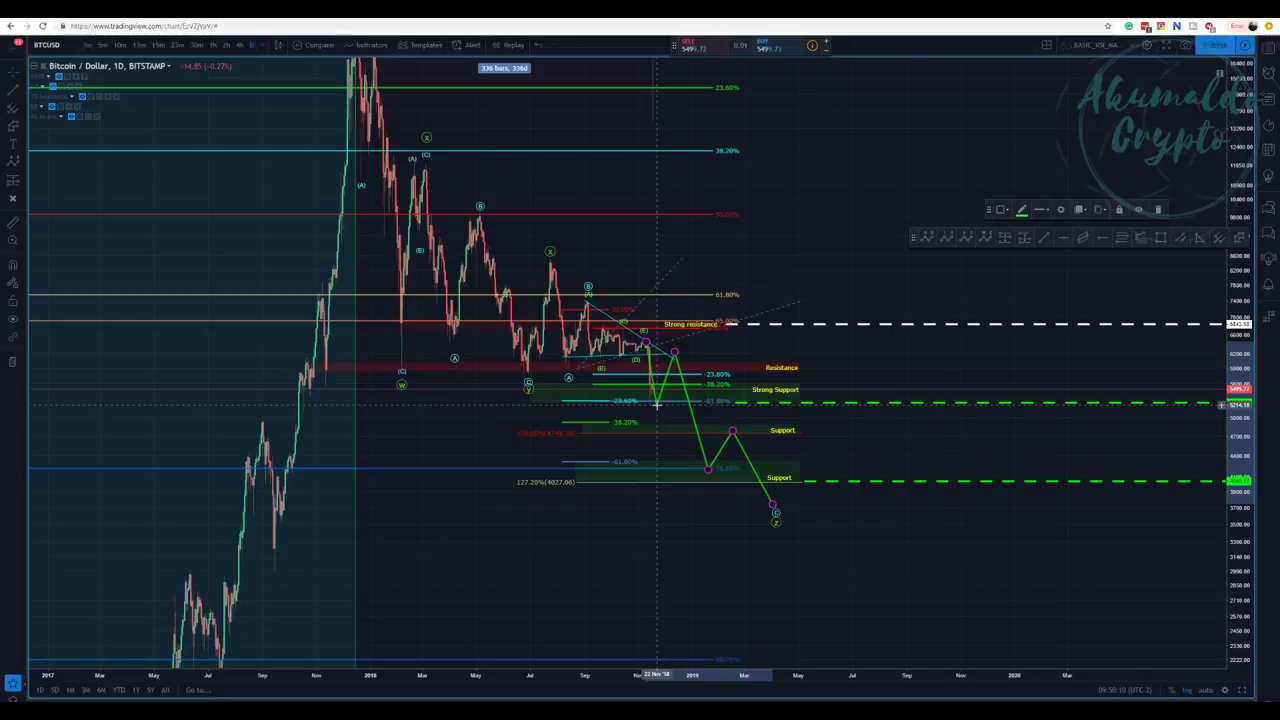
{"action": "left_click_drag", "start_coordinate": [653, 402], "coordinate": [658, 403]}
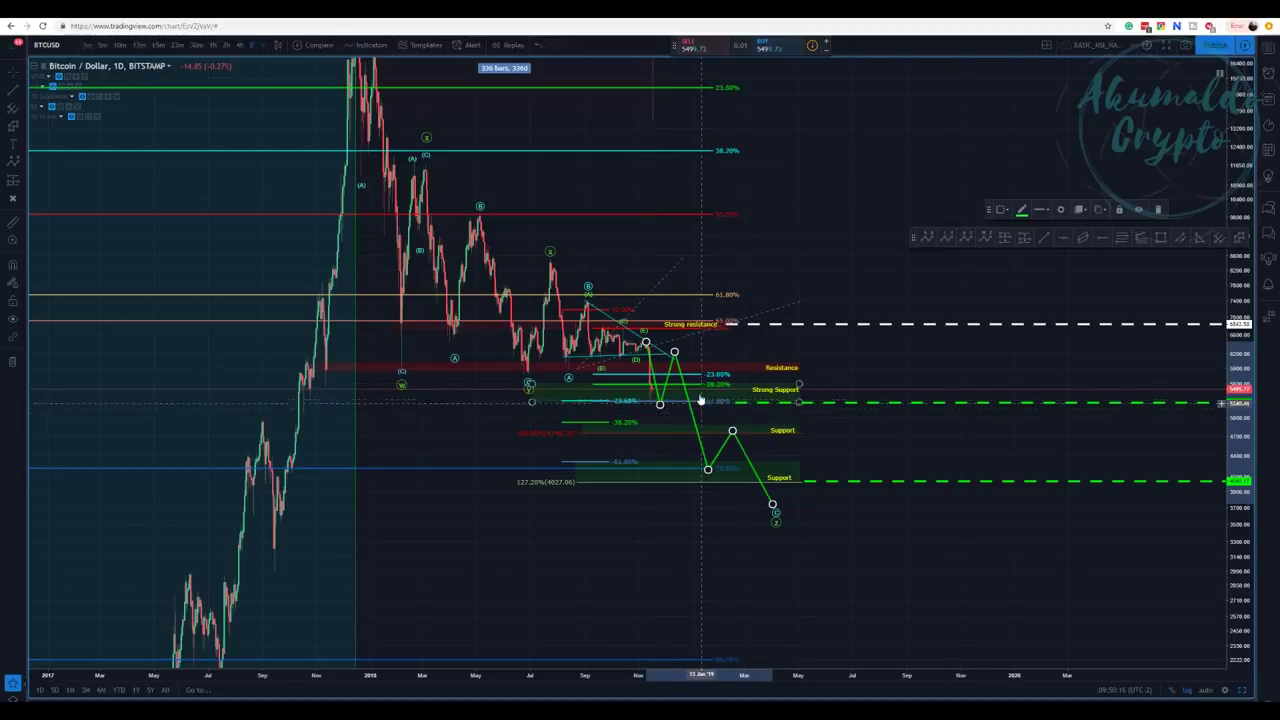
{"action": "left_click_drag", "start_coordinate": [676, 354], "coordinate": [680, 369]}
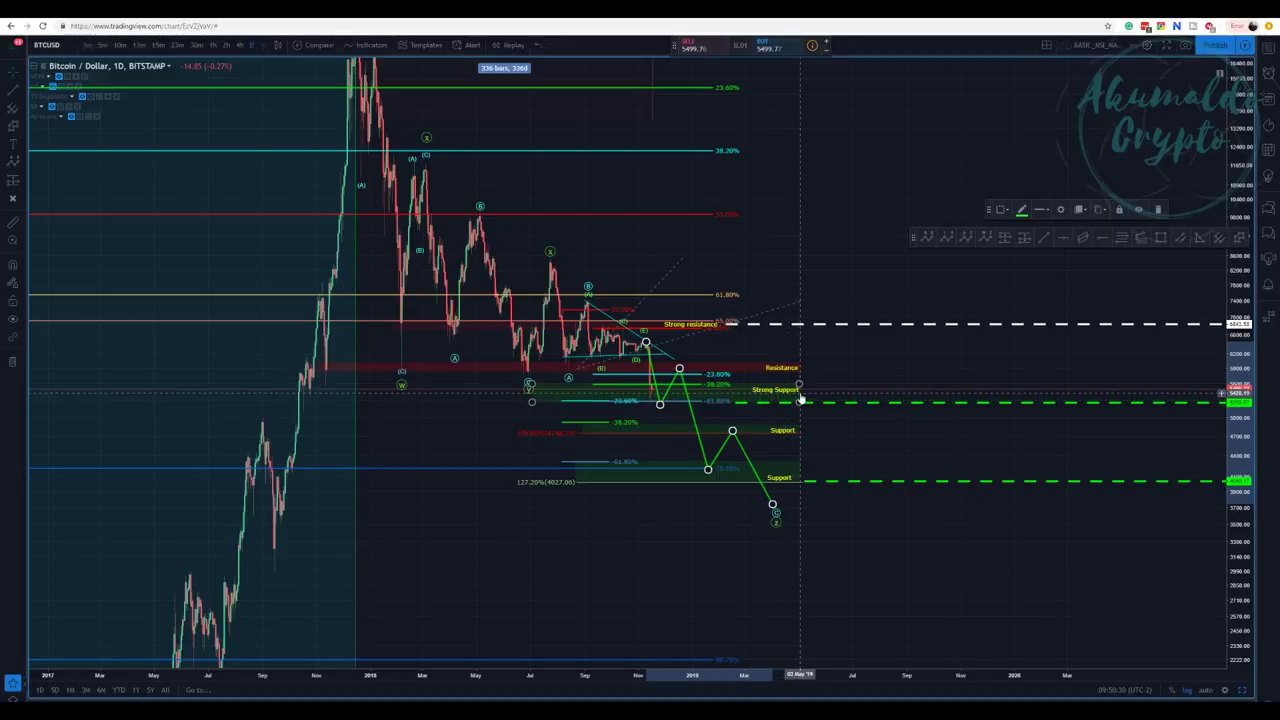
Move the Strong Support label slightly down, just above the upper green dashed line.
{"action": "left_click_drag", "start_coordinate": [783, 393], "coordinate": [783, 398]}
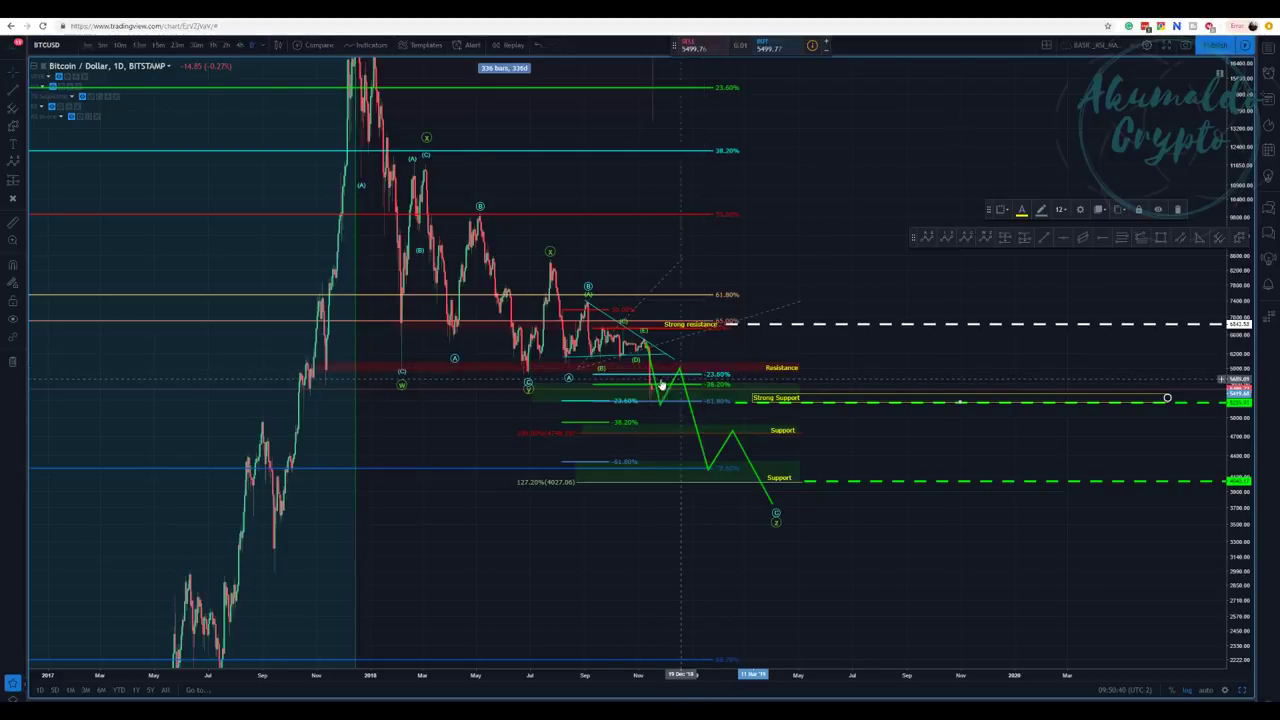
{"action": "left_click", "coordinate": [631, 255]}
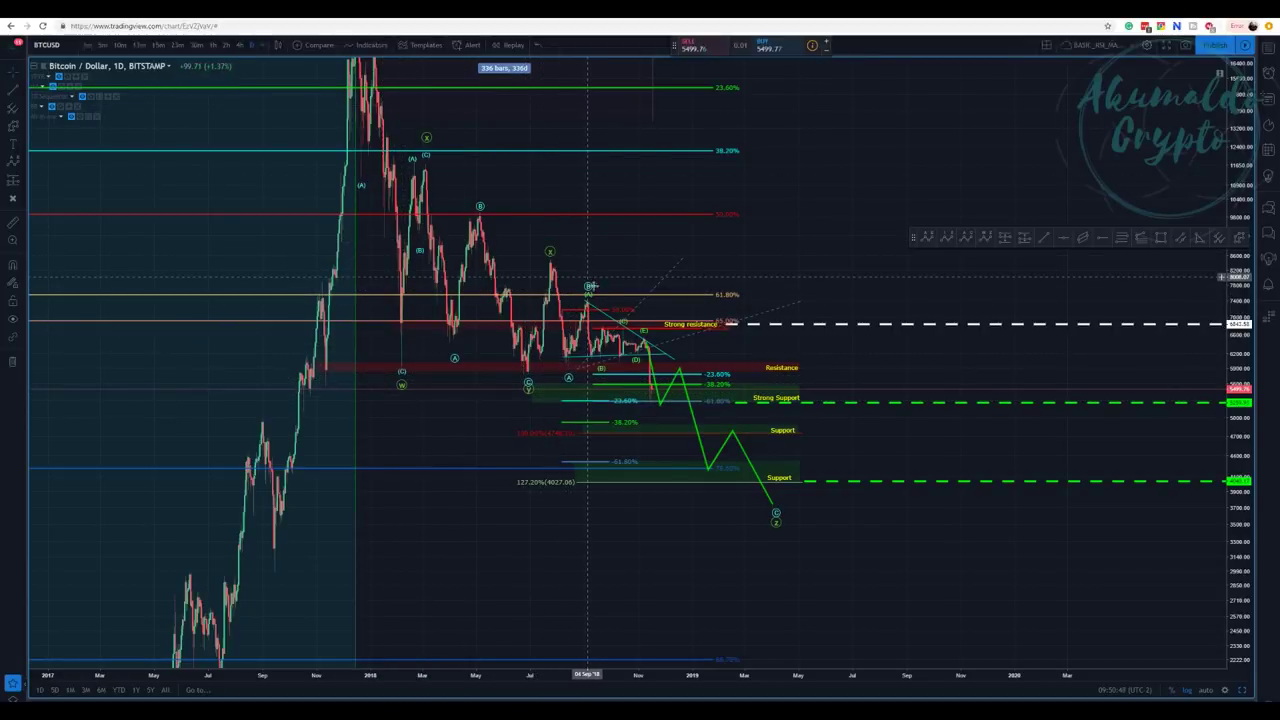
Move the circled B wave point to mid-October 2018 and shift the projected path's last three points later, ending it on the lower green dashed line.
{"action": "left_click_drag", "start_coordinate": [587, 288], "coordinate": [626, 290]}
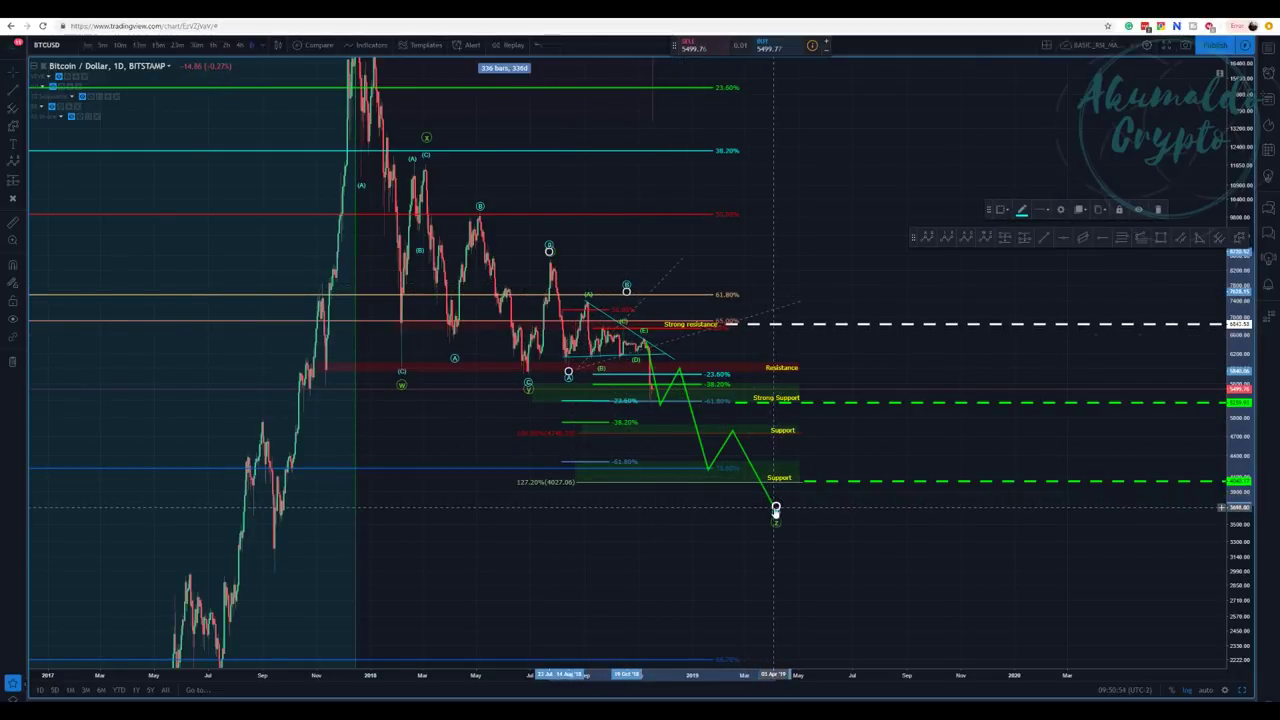
{"action": "left_click", "coordinate": [678, 372]}
{"action": "left_click", "coordinate": [679, 372]}
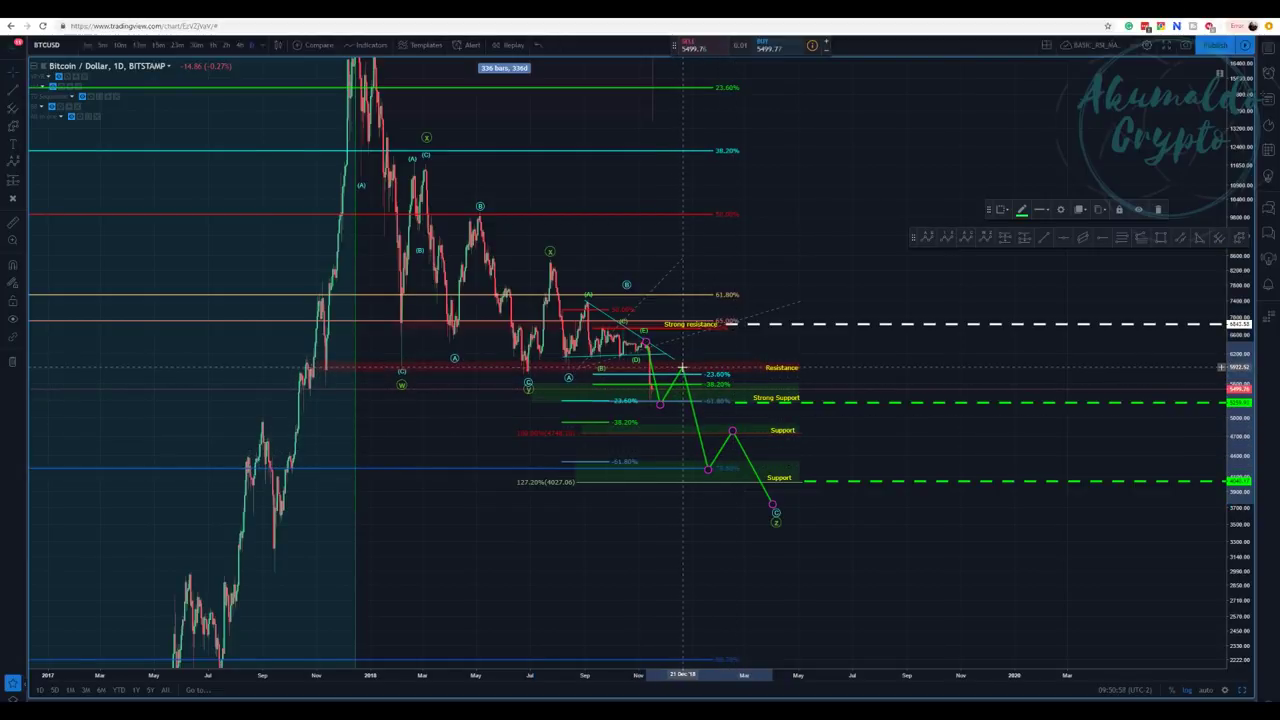
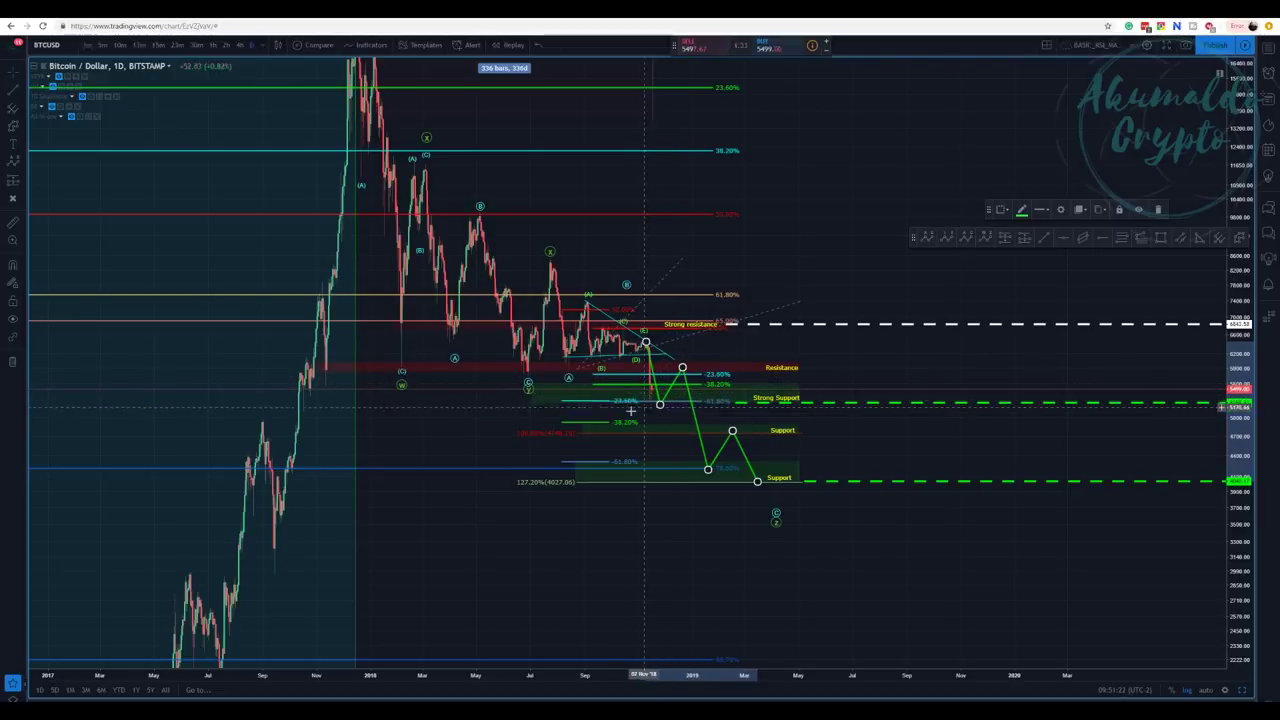
{"action": "left_click", "coordinate": [642, 404]}
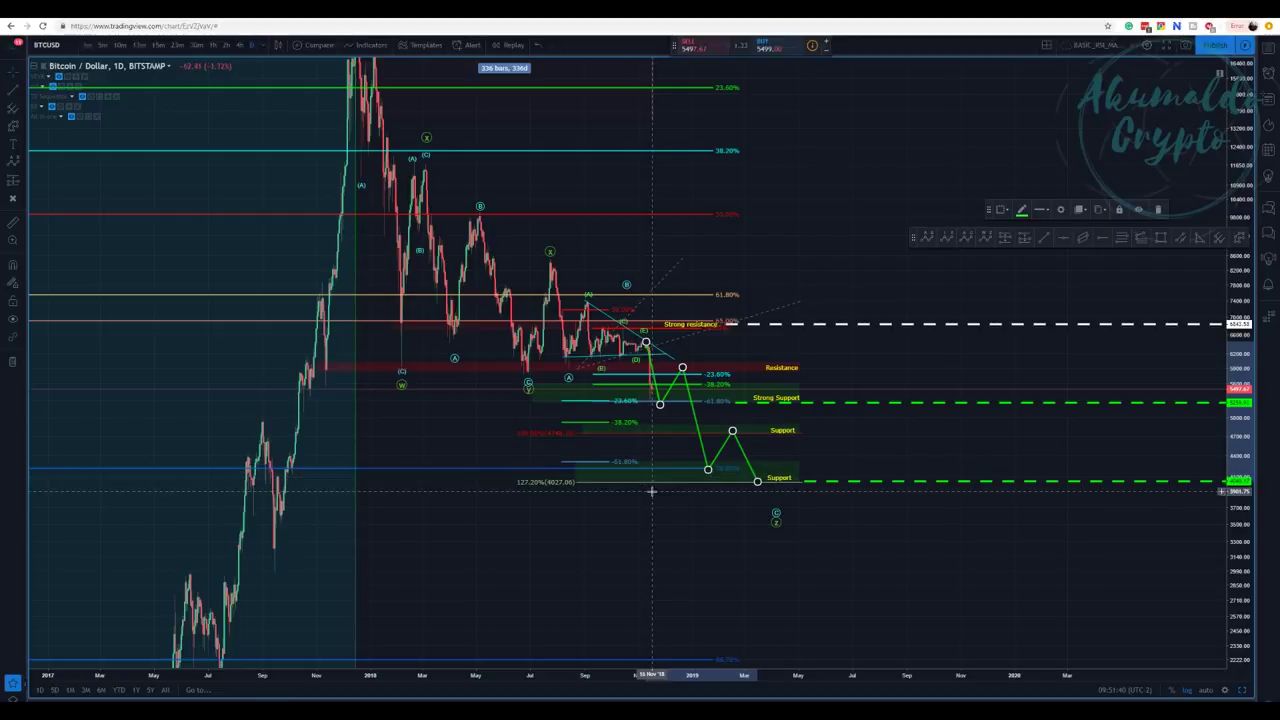
{"action": "left_click_drag", "start_coordinate": [708, 469], "coordinate": [748, 432]}
{"action": "left_click_drag", "start_coordinate": [757, 484], "coordinate": [781, 482]}
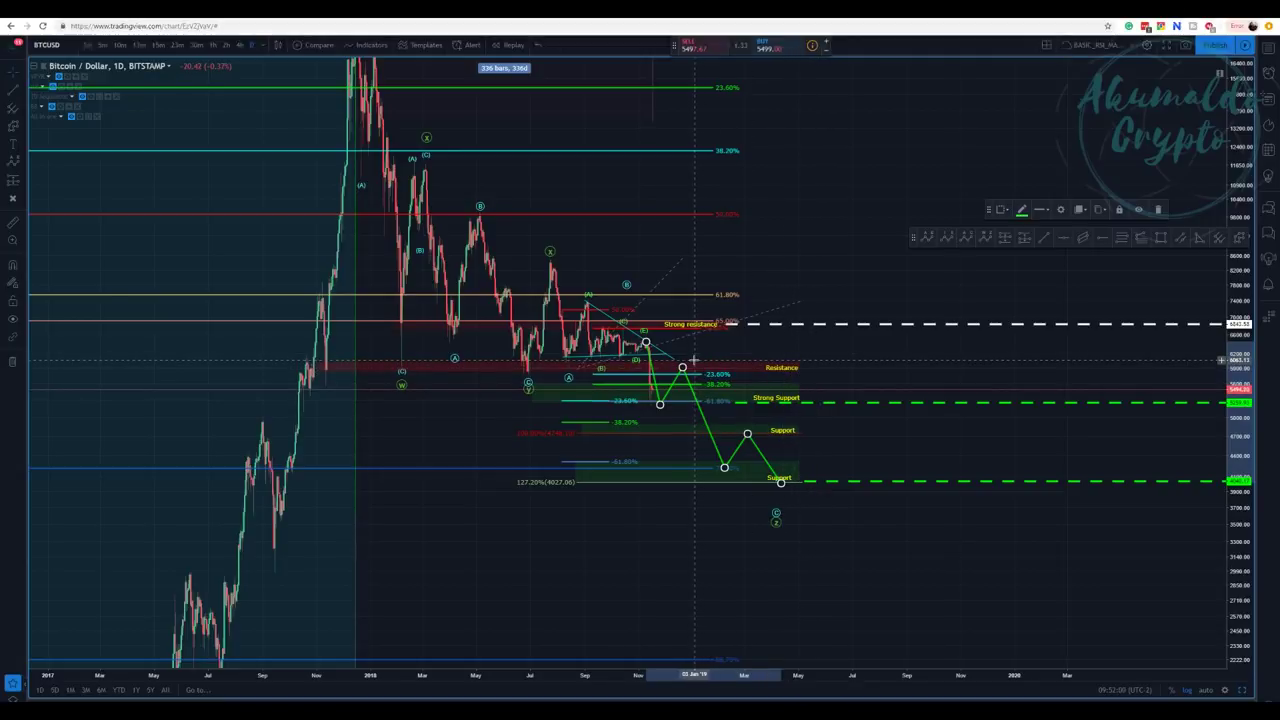
Examine the weekly Bitcoin chart around the latest candle, the blue trend lines, the 100 EMA and their notes.
{"action": "left_click", "coordinate": [455, 350]}
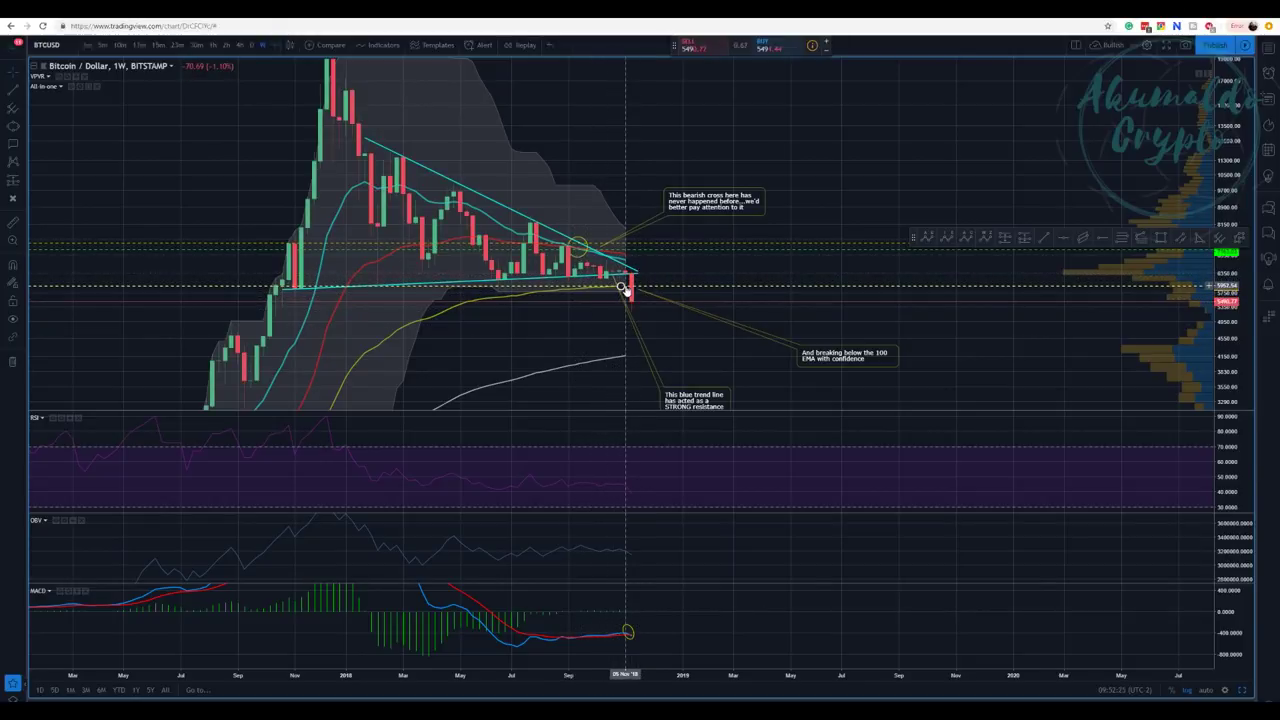
{"action": "mouse_move", "coordinate": [606, 297]}
{"action": "left_mouse_down"}
{"action": "mouse_move", "coordinate": [627, 195]}
{"action": "mouse_move", "coordinate": [597, 220]}
{"action": "mouse_move", "coordinate": [737, 154]}
{"action": "mouse_move", "coordinate": [720, 120]}
{"action": "mouse_move", "coordinate": [569, 330]}
{"action": "left_mouse_up"}
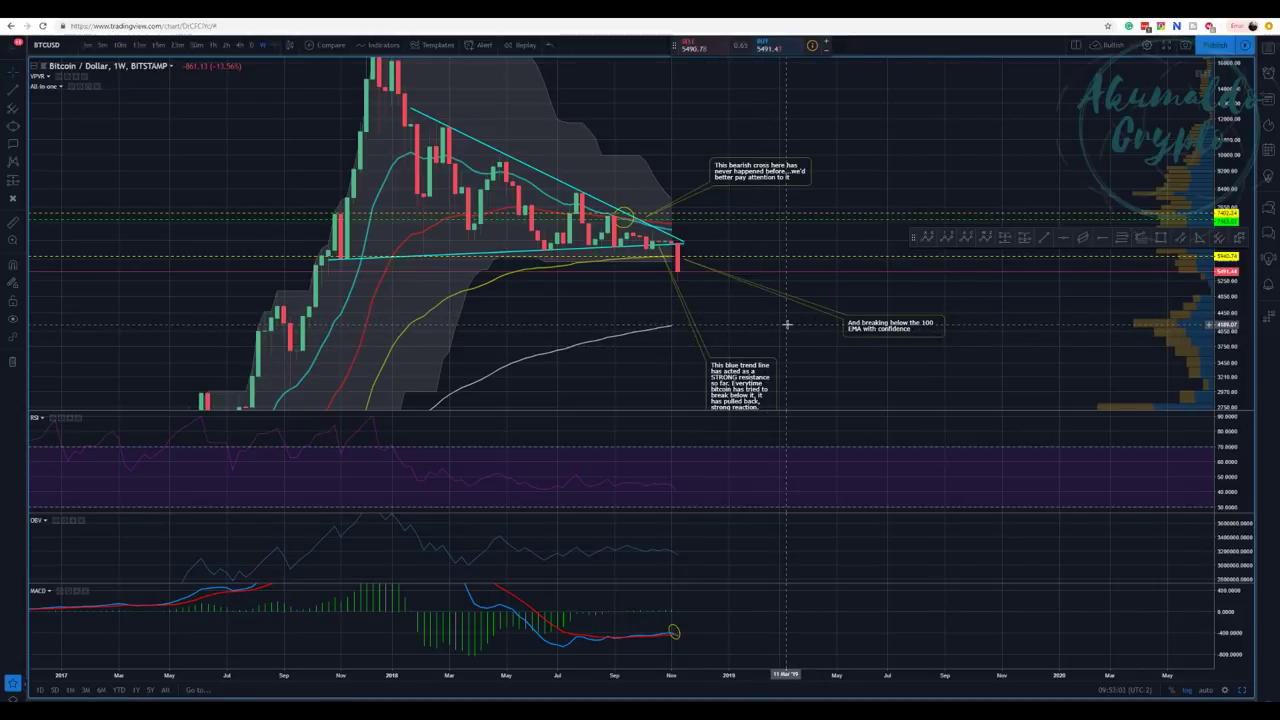
{"action": "left_click_drag", "start_coordinate": [792, 325], "coordinate": [782, 295]}
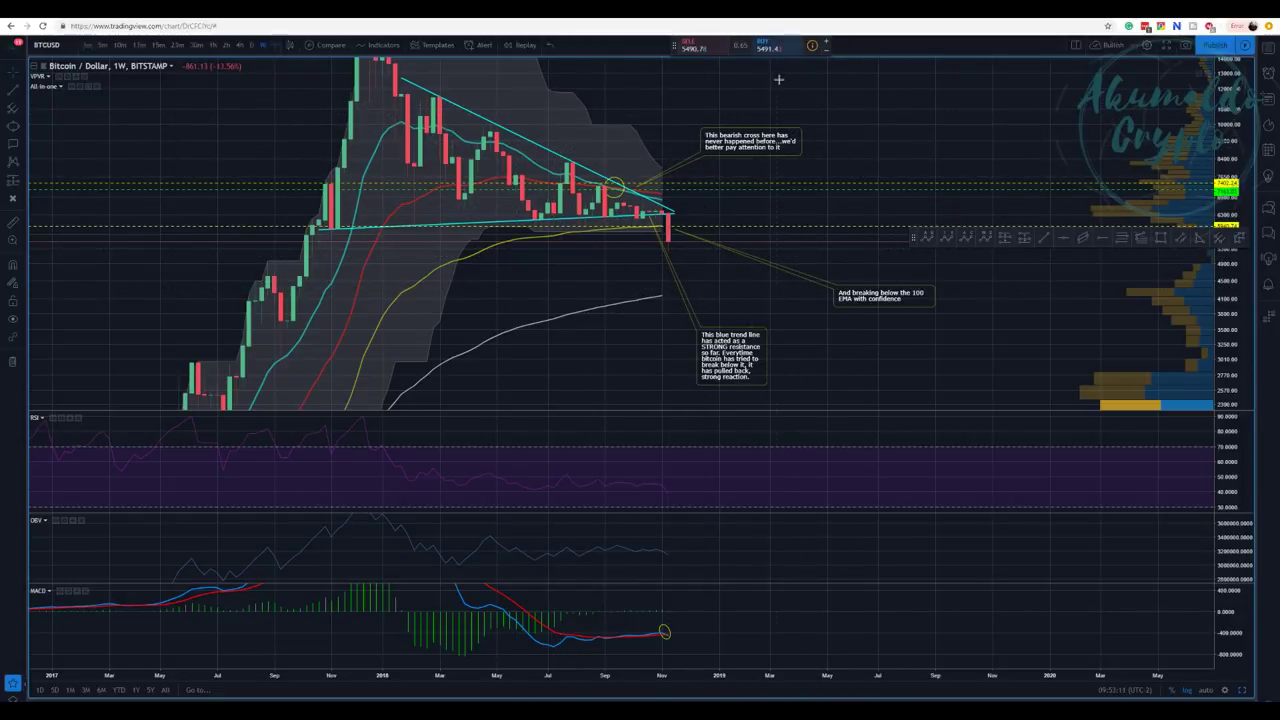
Switch to the two-chart Bitcoin layout, maximize the 120-minute Bitstamp chart, and bring its wave count and projection into view.
{"action": "key", "text": "ctrl+Tab"}
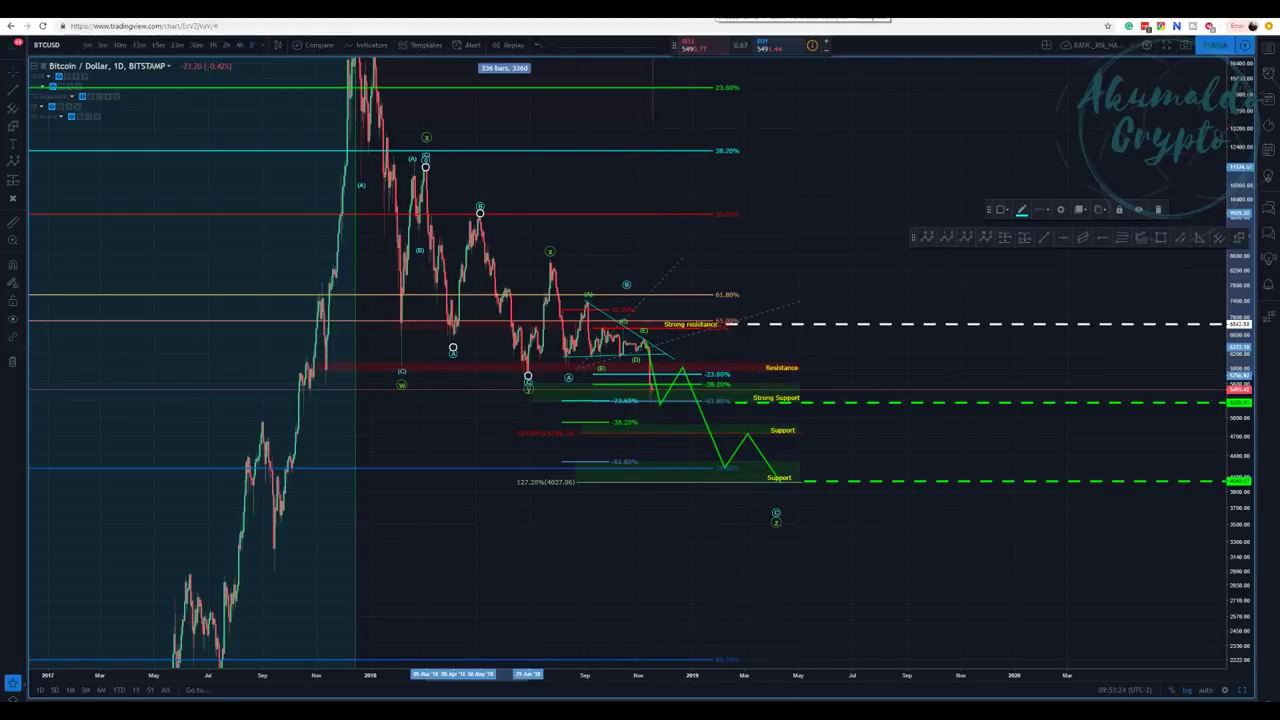
{"action": "left_click", "coordinate": [1240, 691]}
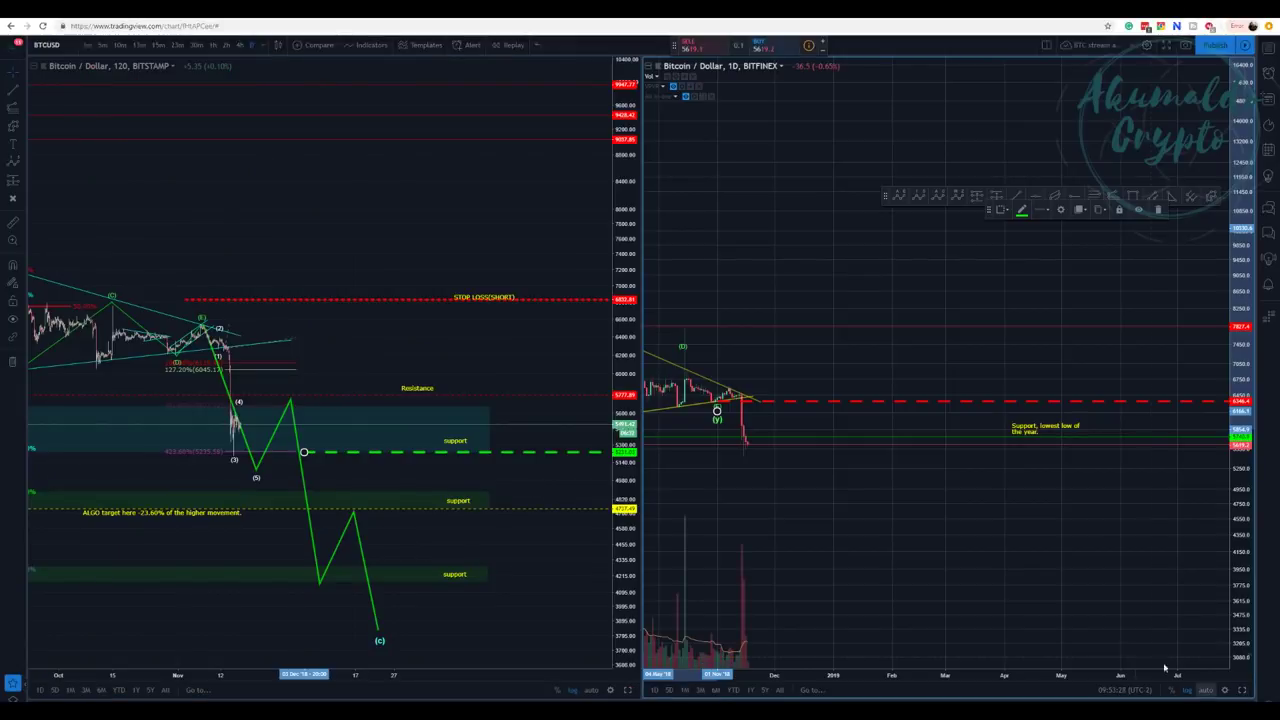
{"action": "left_click", "coordinate": [627, 690]}
{"action": "left_click_drag", "start_coordinate": [871, 336], "coordinate": [658, 280]}
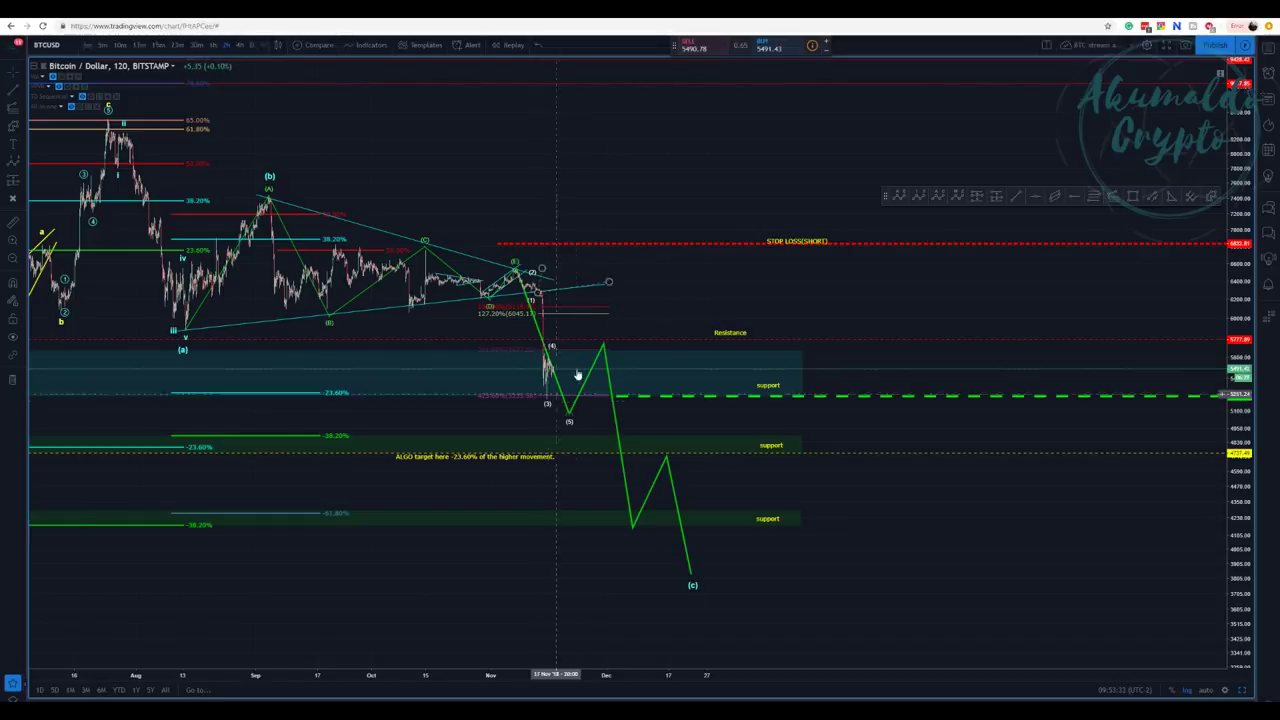
Set waves (4) and (5) on the mid-November drop using the 30-minute chart, and move the projected path's first low to the dashed support line.
{"action": "left_click_drag", "start_coordinate": [553, 349], "coordinate": [567, 352]}
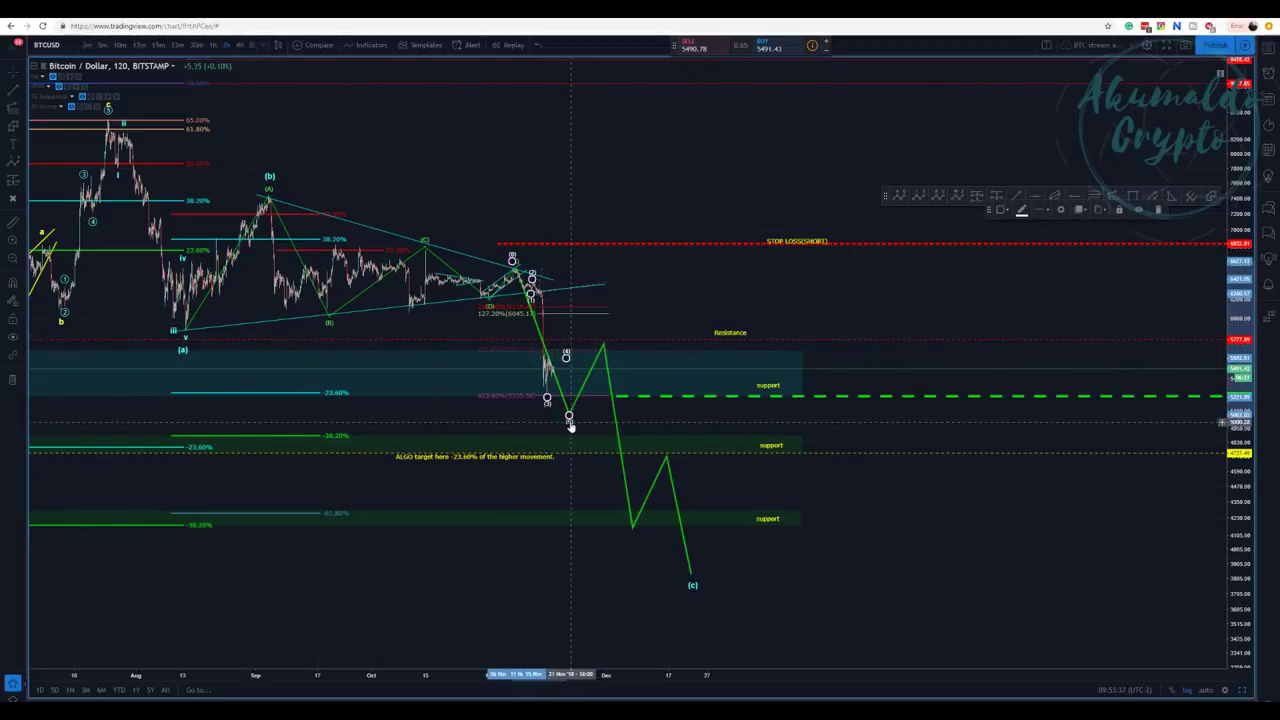
{"action": "left_click_drag", "start_coordinate": [567, 412], "coordinate": [570, 425]}
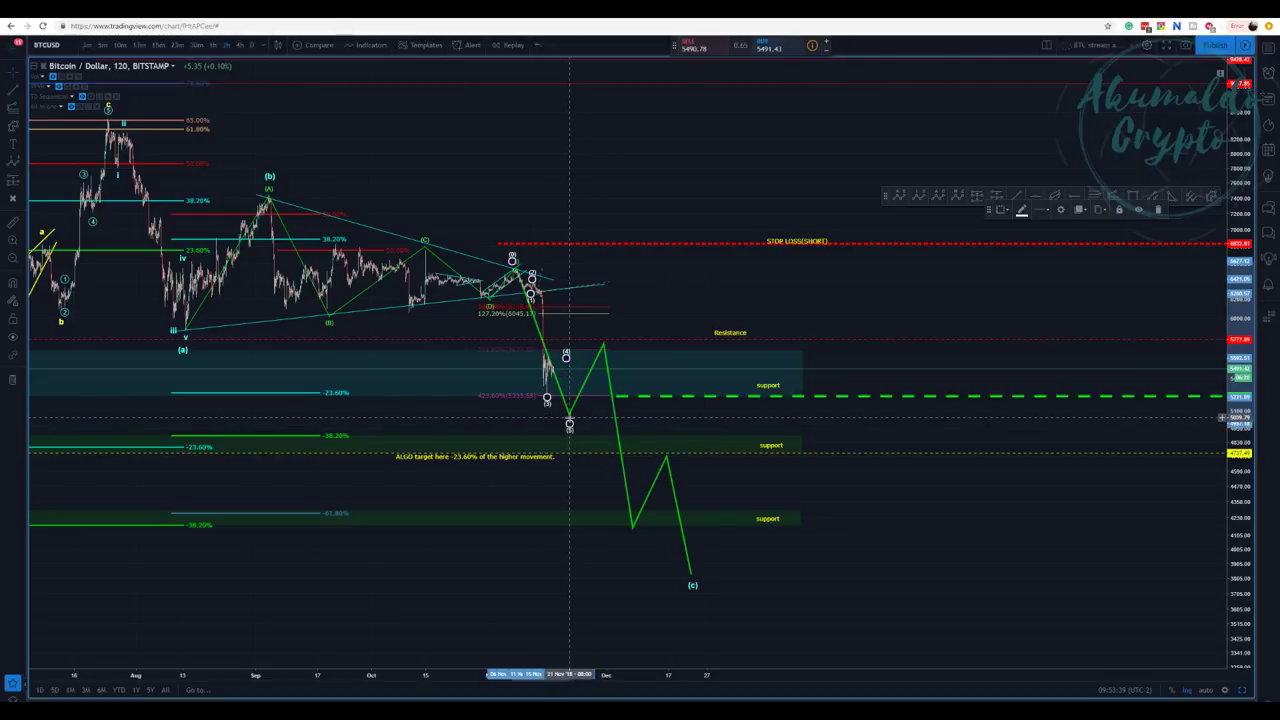
{"action": "left_click_drag", "start_coordinate": [570, 420], "coordinate": [549, 398]}
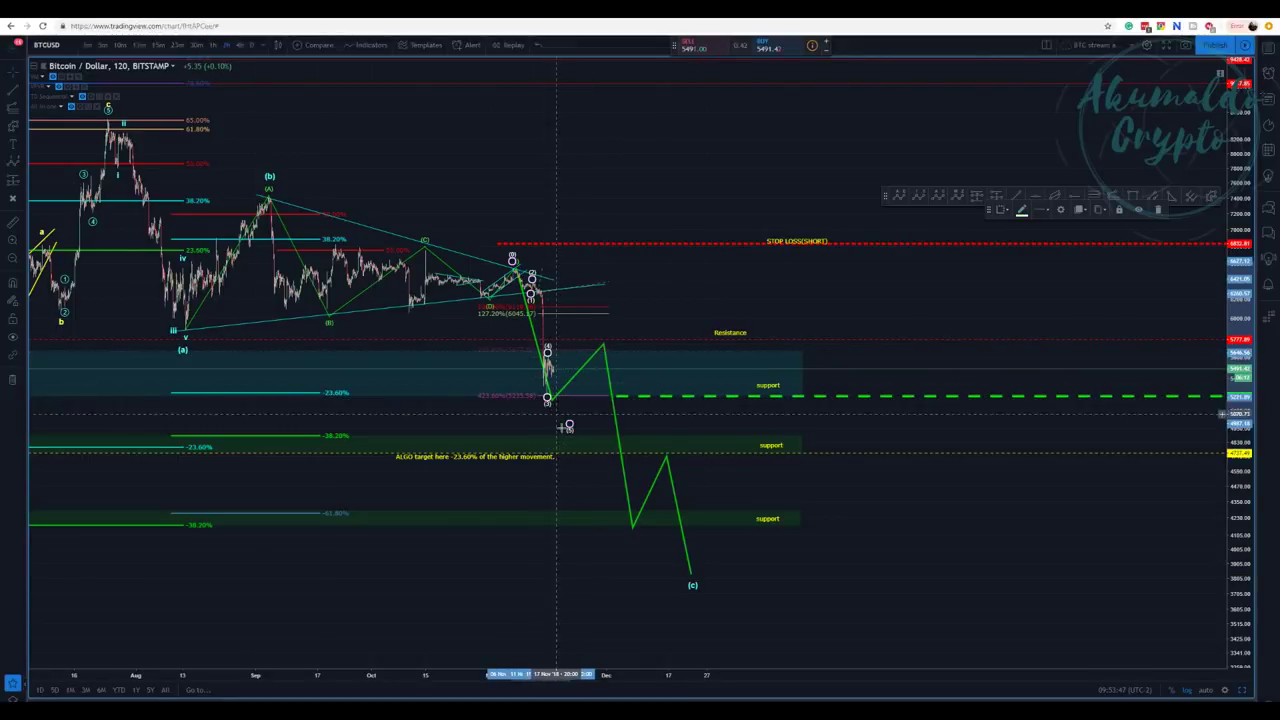
{"action": "left_click_drag", "start_coordinate": [569, 426], "coordinate": [555, 401]}
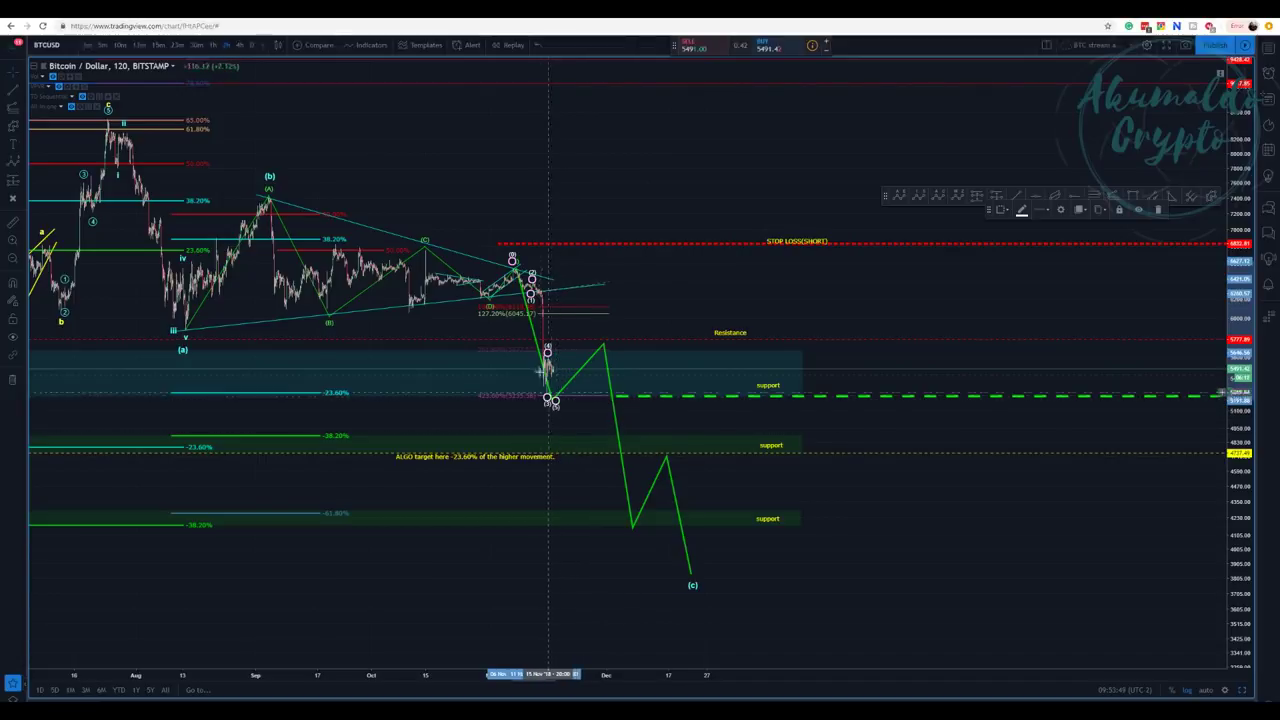
{"action": "left_click", "coordinate": [195, 45]}
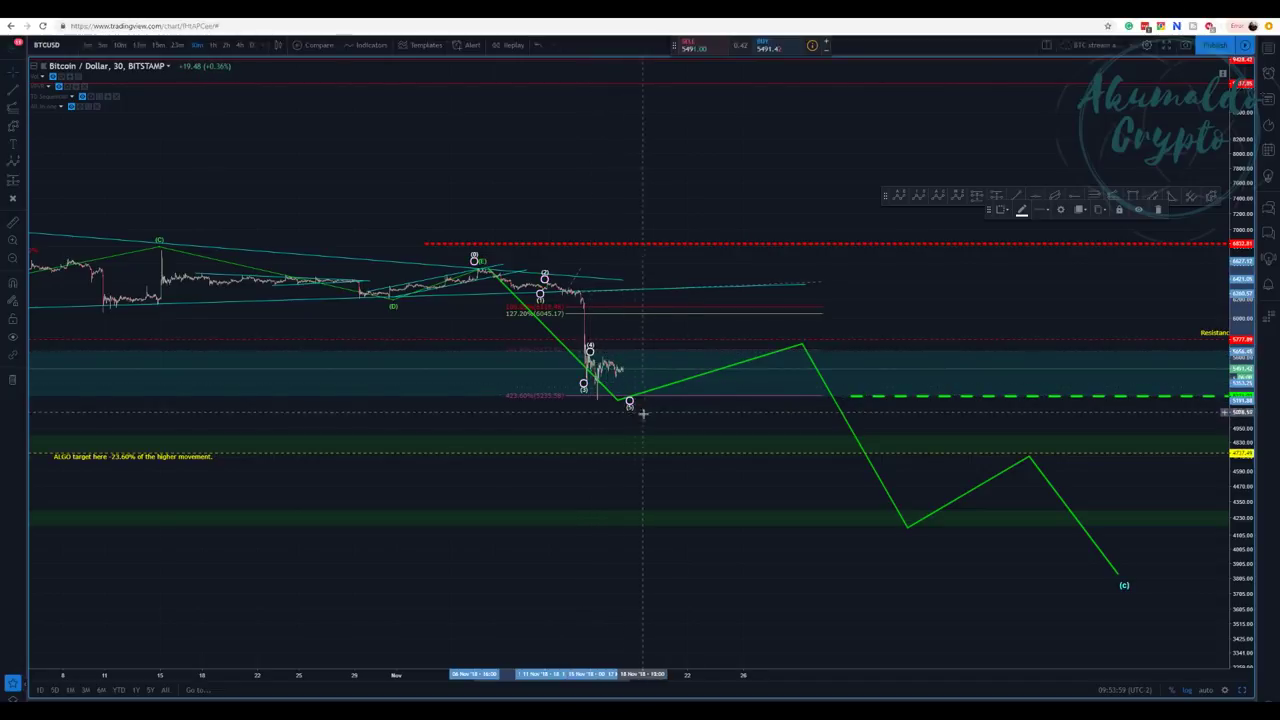
{"action": "left_click", "coordinate": [597, 402]}
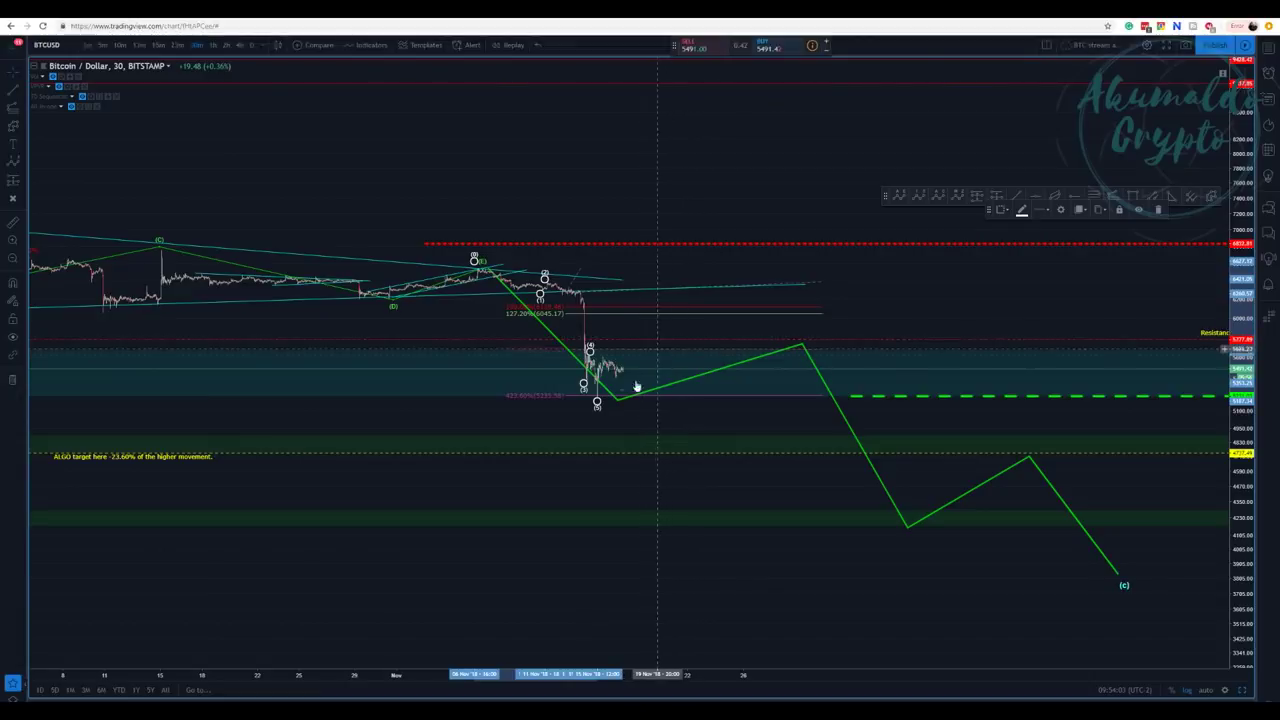
Show the volume indicator and compare the mid-November drop's volume with earlier bars on the 30-minute chart.
{"action": "left_click", "coordinate": [52, 78]}
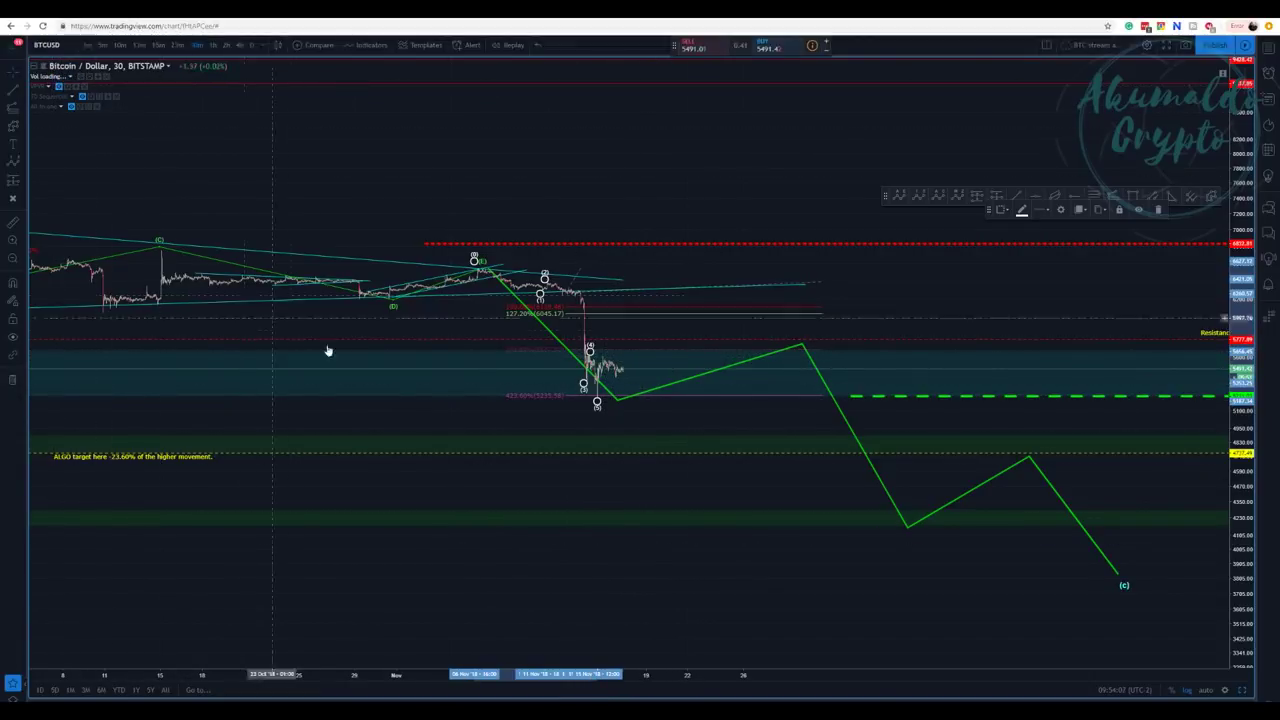
{"action": "scroll", "coordinate": [480, 509], "scroll_direction": "down", "scroll_amount": 3}
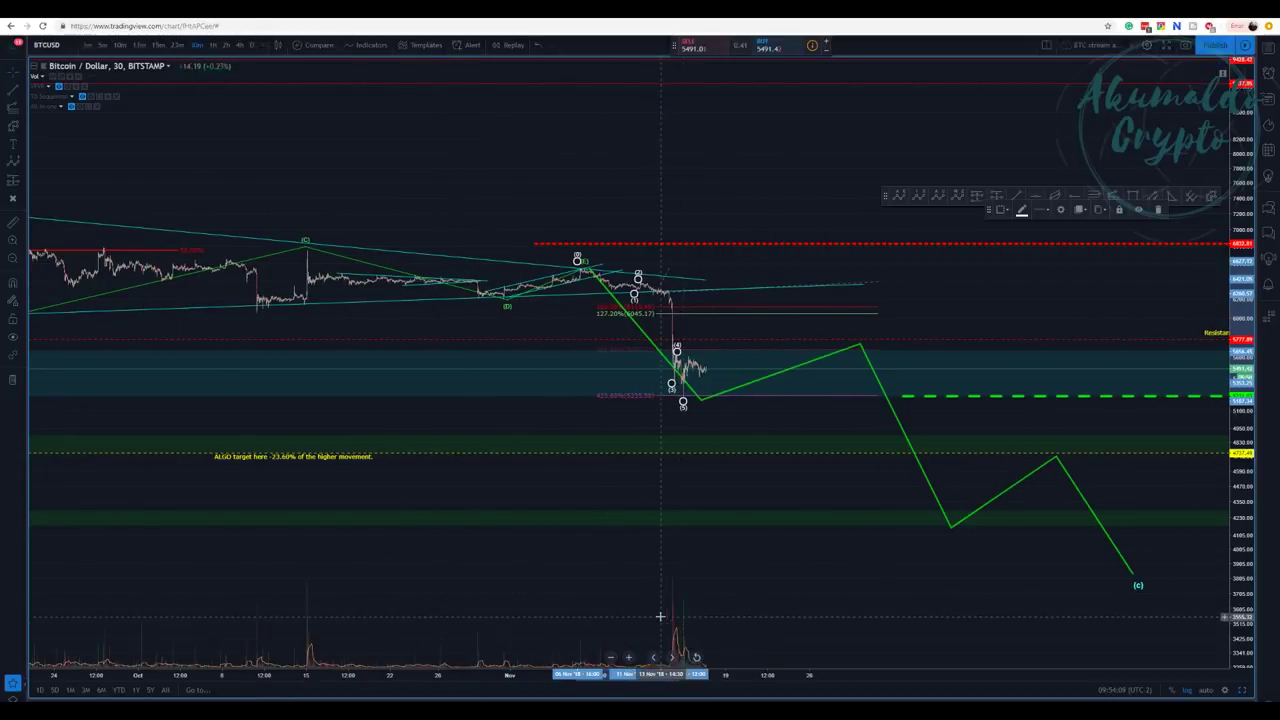
{"action": "scroll", "coordinate": [691, 520], "scroll_direction": "up", "scroll_amount": 2}
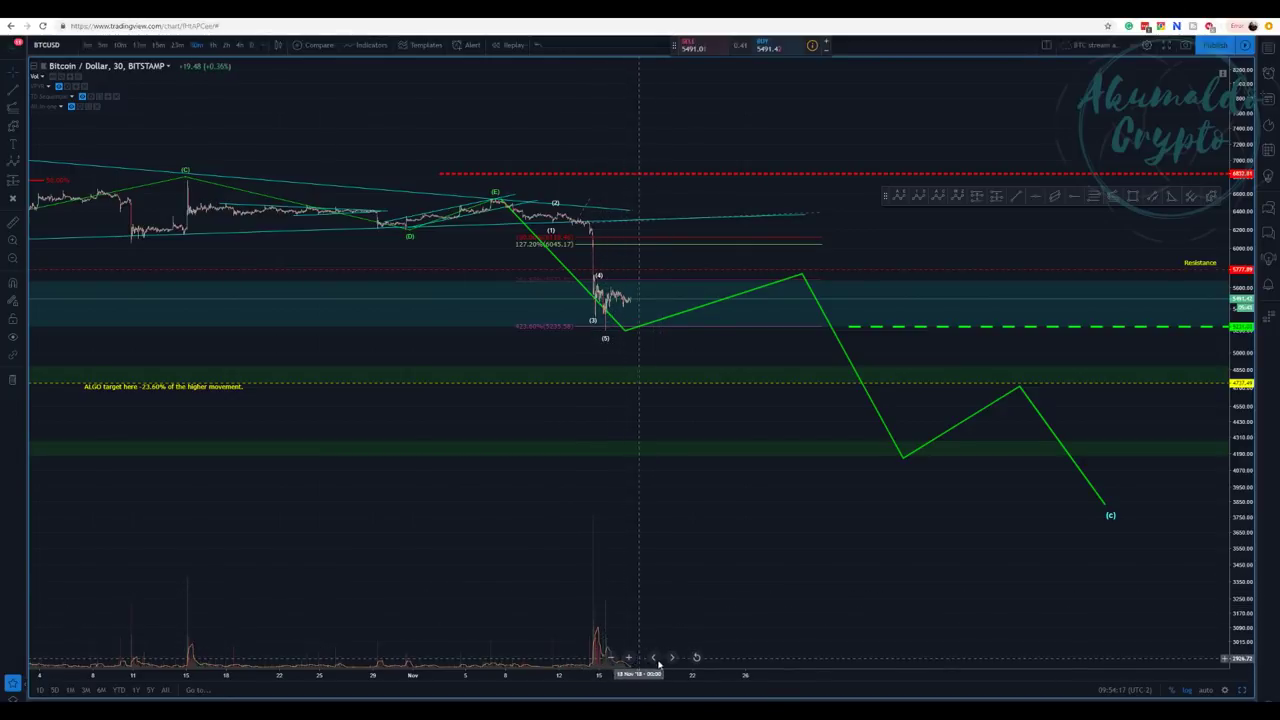
{"action": "left_click", "coordinate": [653, 657]}
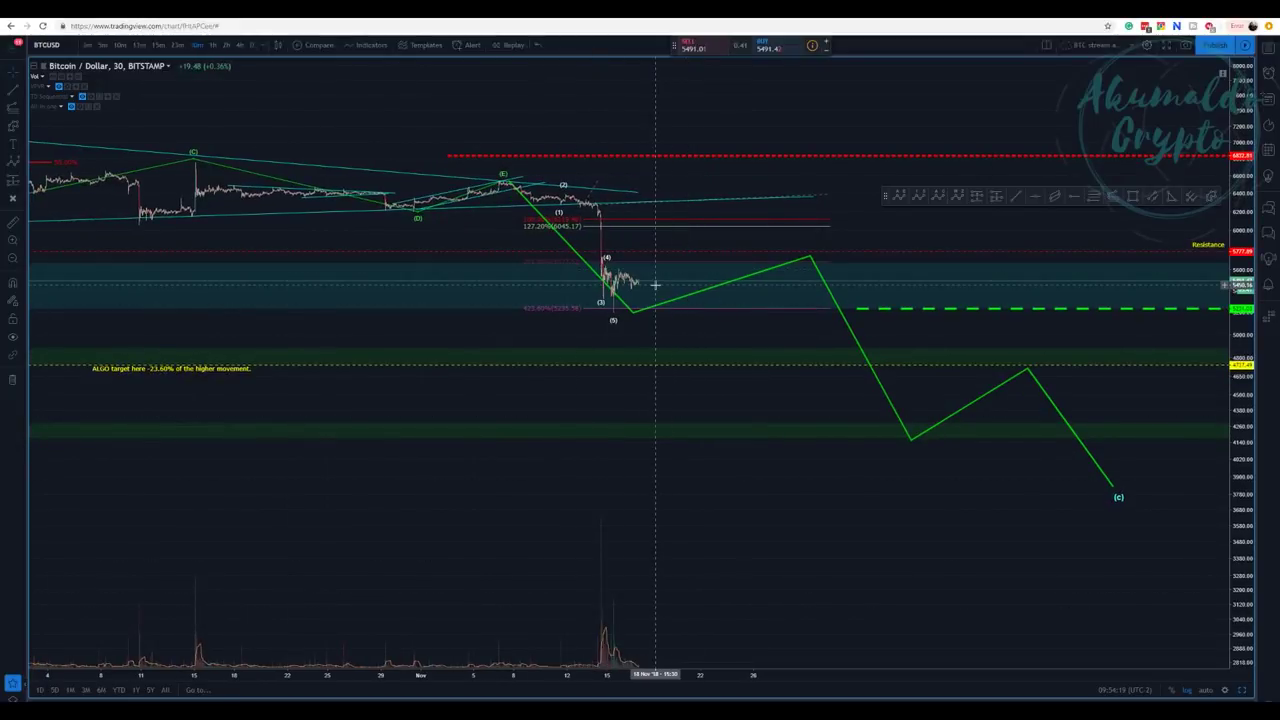
{"action": "scroll", "coordinate": [686, 358], "scroll_direction": "down", "scroll_amount": 1}
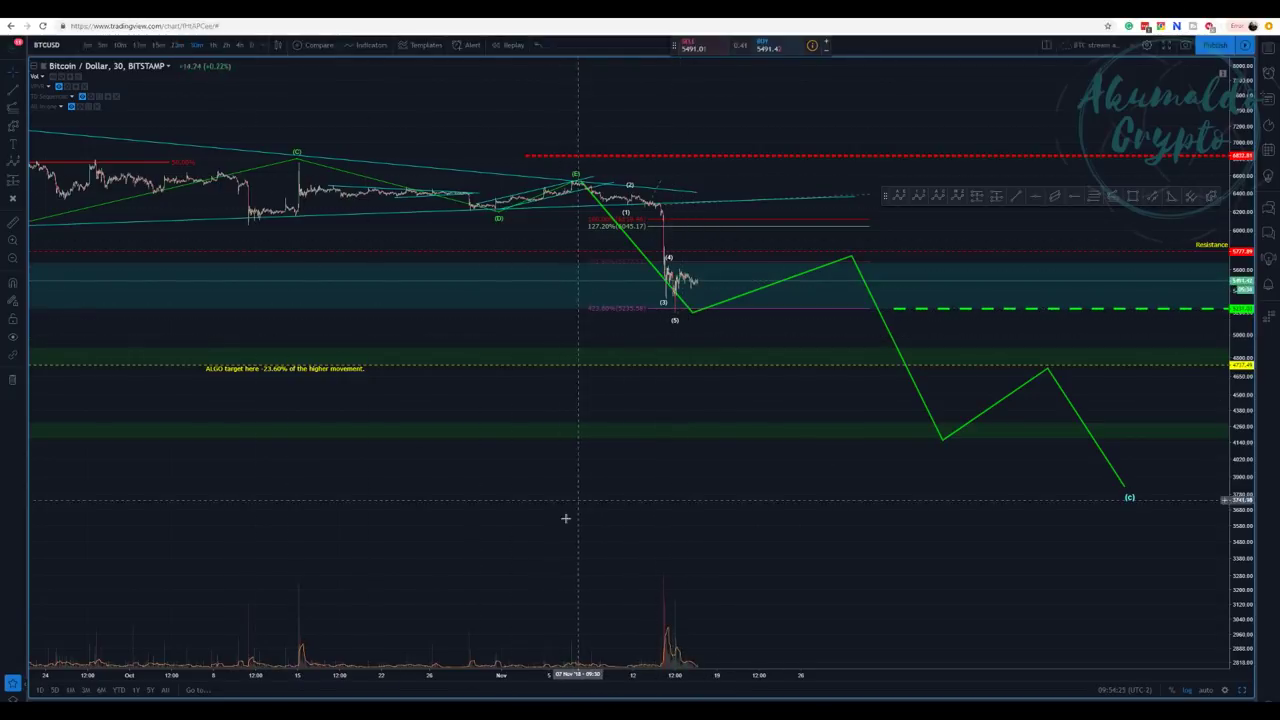
{"action": "left_click_drag", "start_coordinate": [565, 518], "coordinate": [840, 534]}
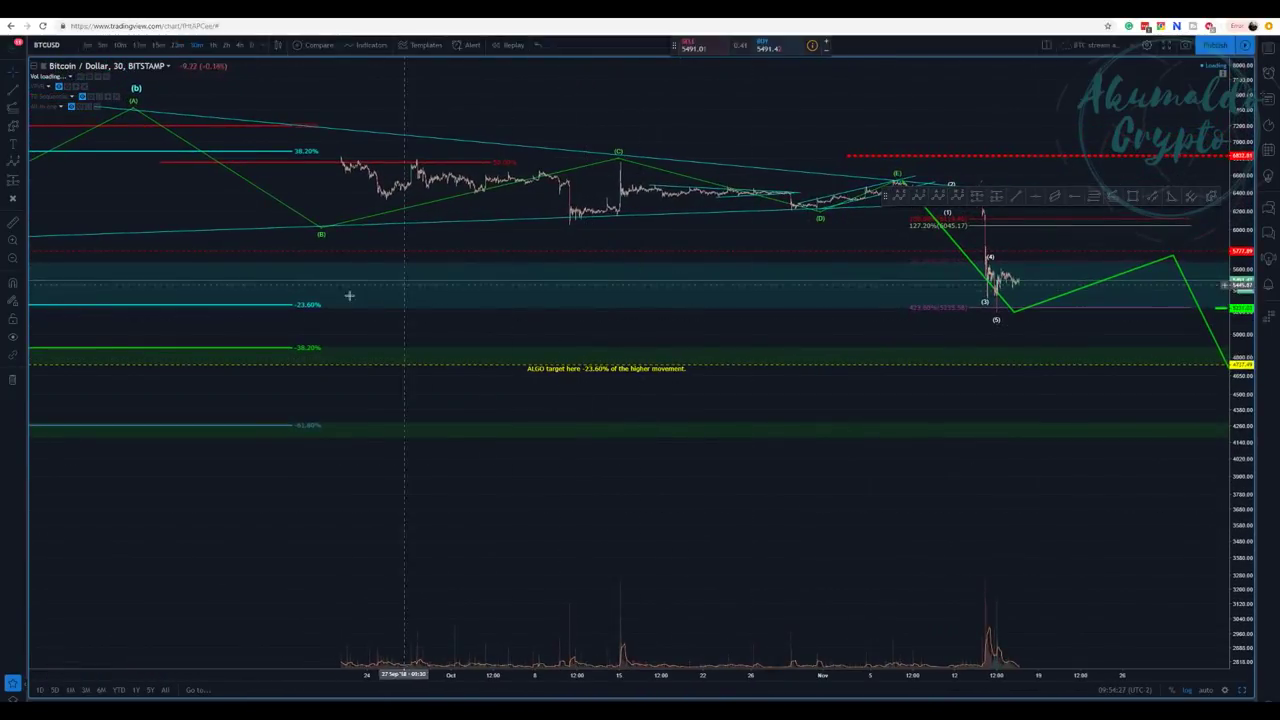
{"action": "left_click_drag", "start_coordinate": [663, 334], "coordinate": [336, 318]}
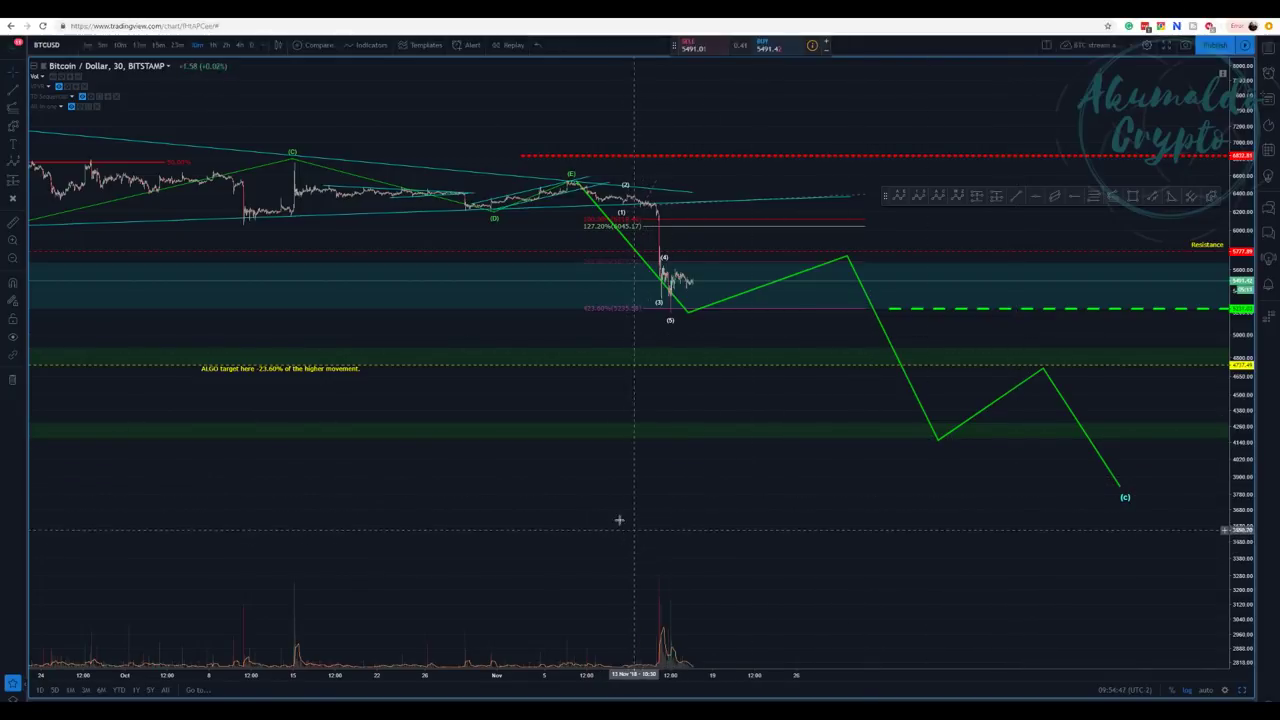
{"action": "left_click_drag", "start_coordinate": [617, 520], "coordinate": [733, 505]}
{"action": "left_click_drag", "start_coordinate": [628, 497], "coordinate": [800, 491]}
On the 2-hour chart, shift waves (4) and (5) slightly later and place the projected path's first low at wave (5), just under the dashed support.
{"action": "left_click", "coordinate": [222, 44]}
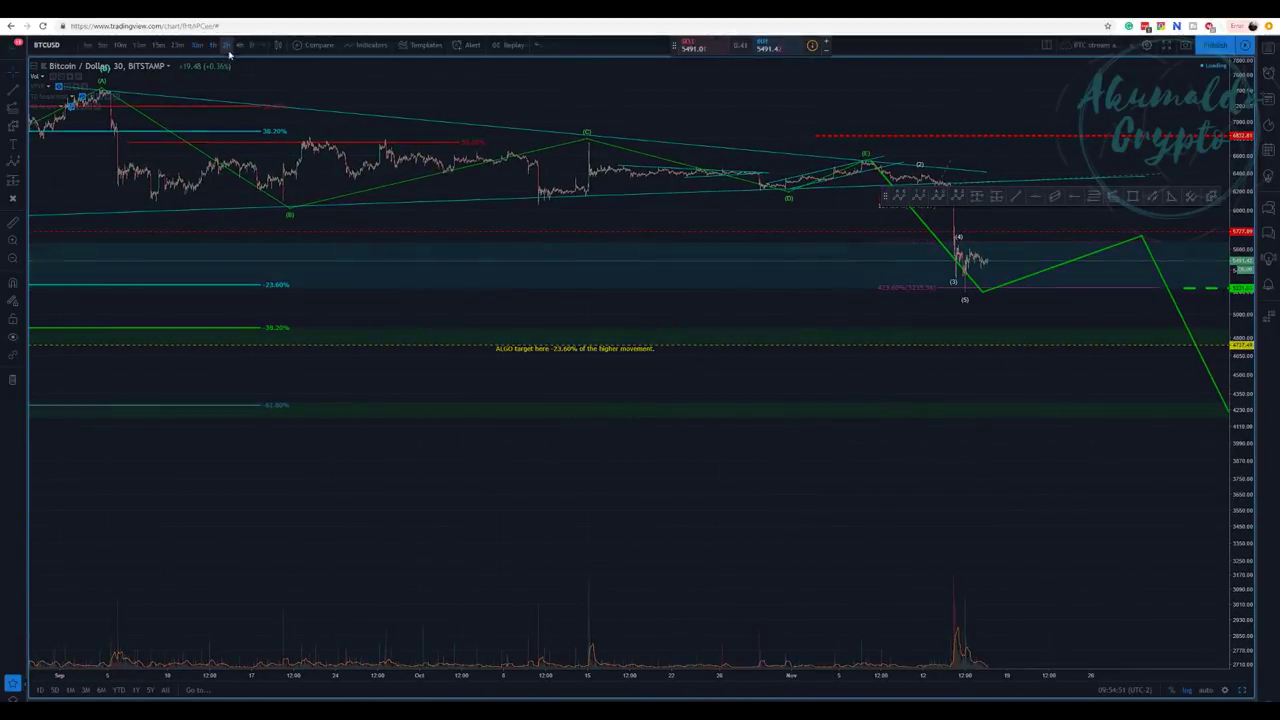
{"action": "left_click_drag", "start_coordinate": [857, 500], "coordinate": [217, 531]}
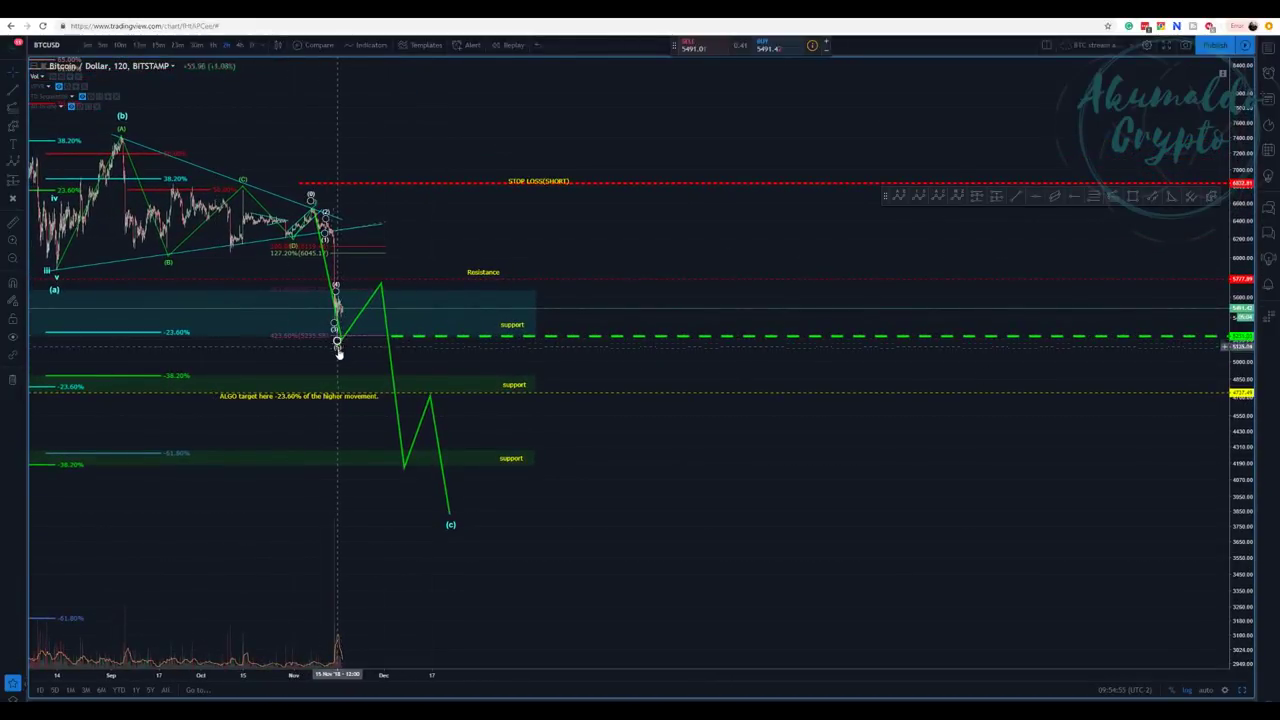
{"action": "left_click", "coordinate": [339, 288]}
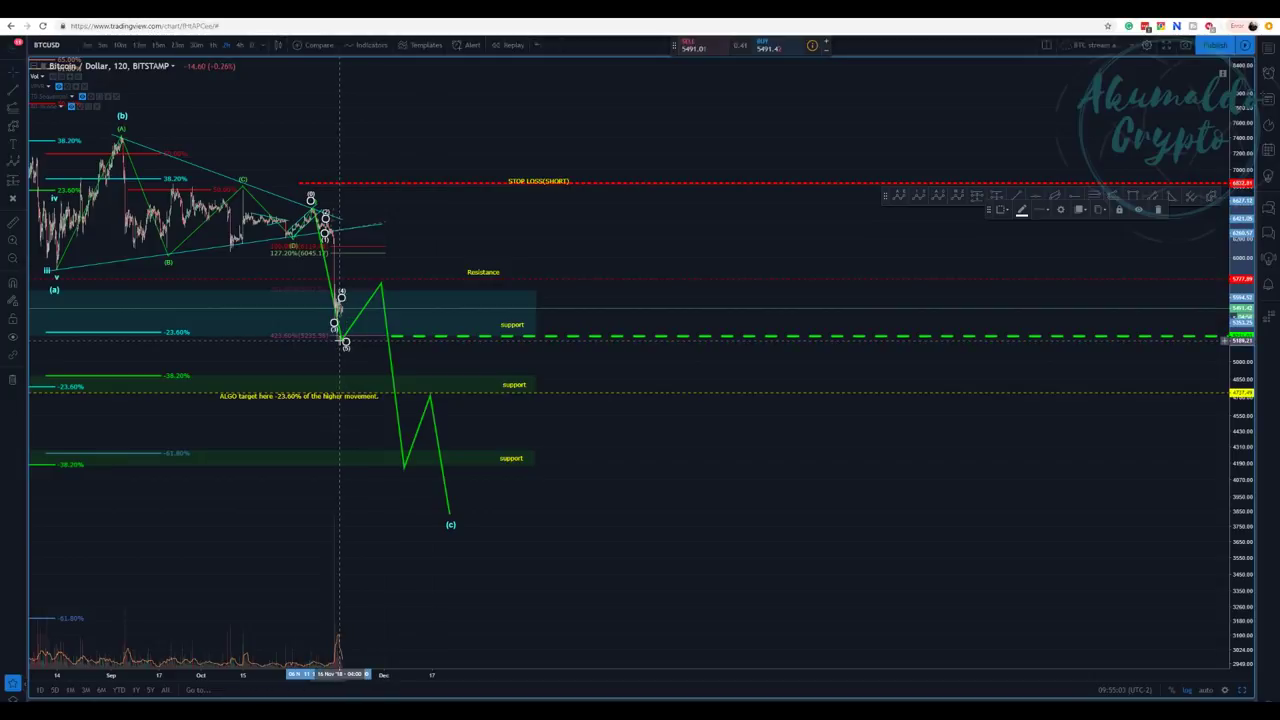
{"action": "left_click_drag", "start_coordinate": [344, 342], "coordinate": [348, 337]}
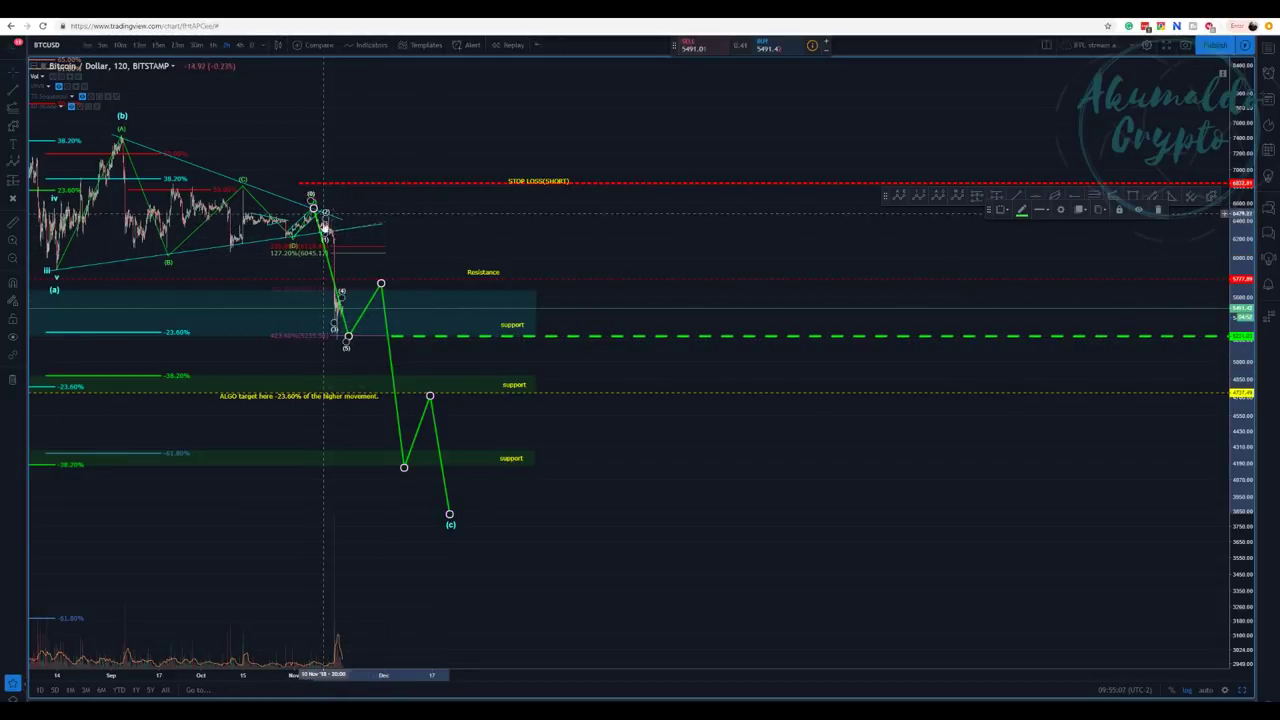
{"action": "left_click", "coordinate": [349, 346]}
{"action": "left_click", "coordinate": [349, 342]}
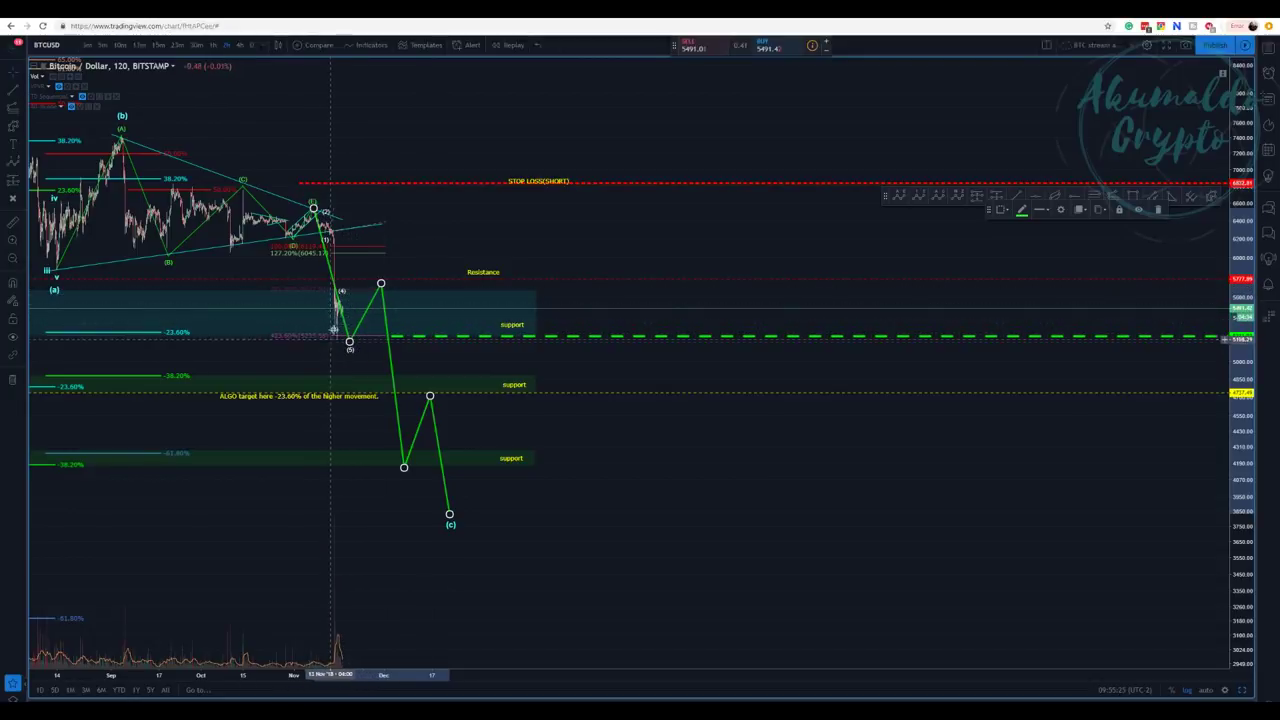
Try the projected path's next high at the 127.20% level, and settle it just above the red dashed Resistance line.
{"action": "left_click_drag", "start_coordinate": [380, 284], "coordinate": [395, 251]}
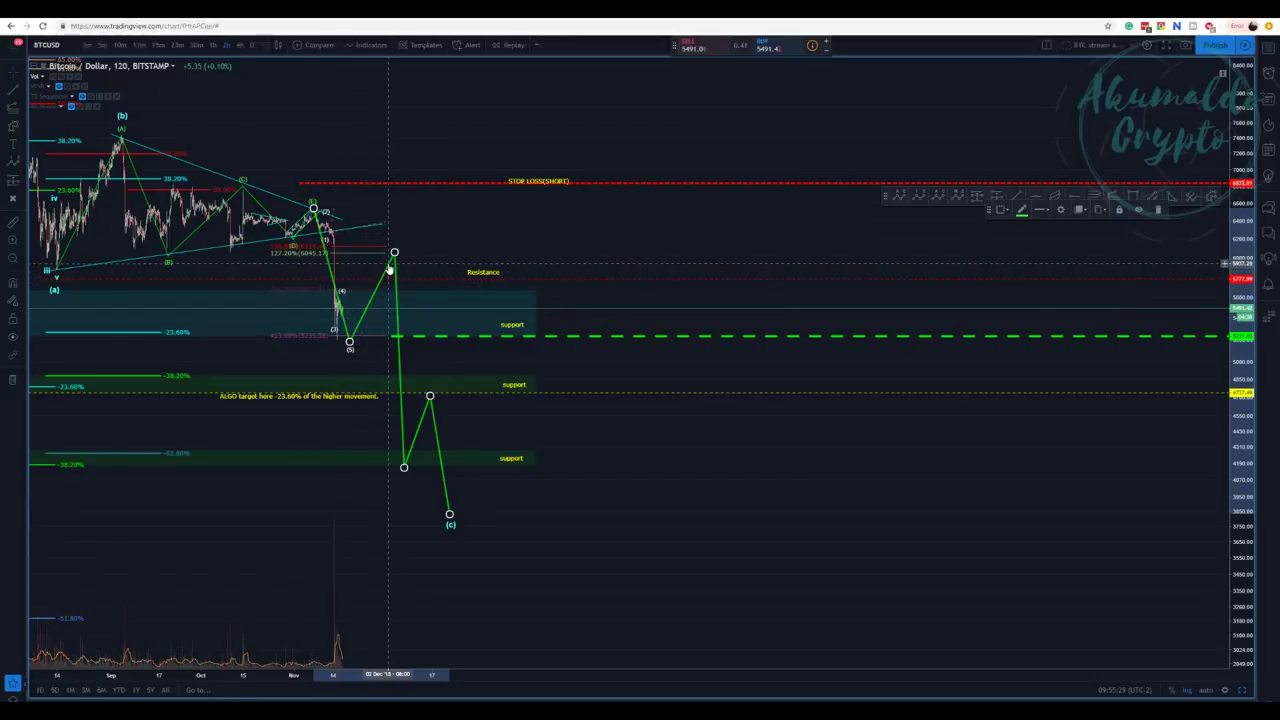
{"action": "left_click_drag", "start_coordinate": [394, 255], "coordinate": [391, 252]}
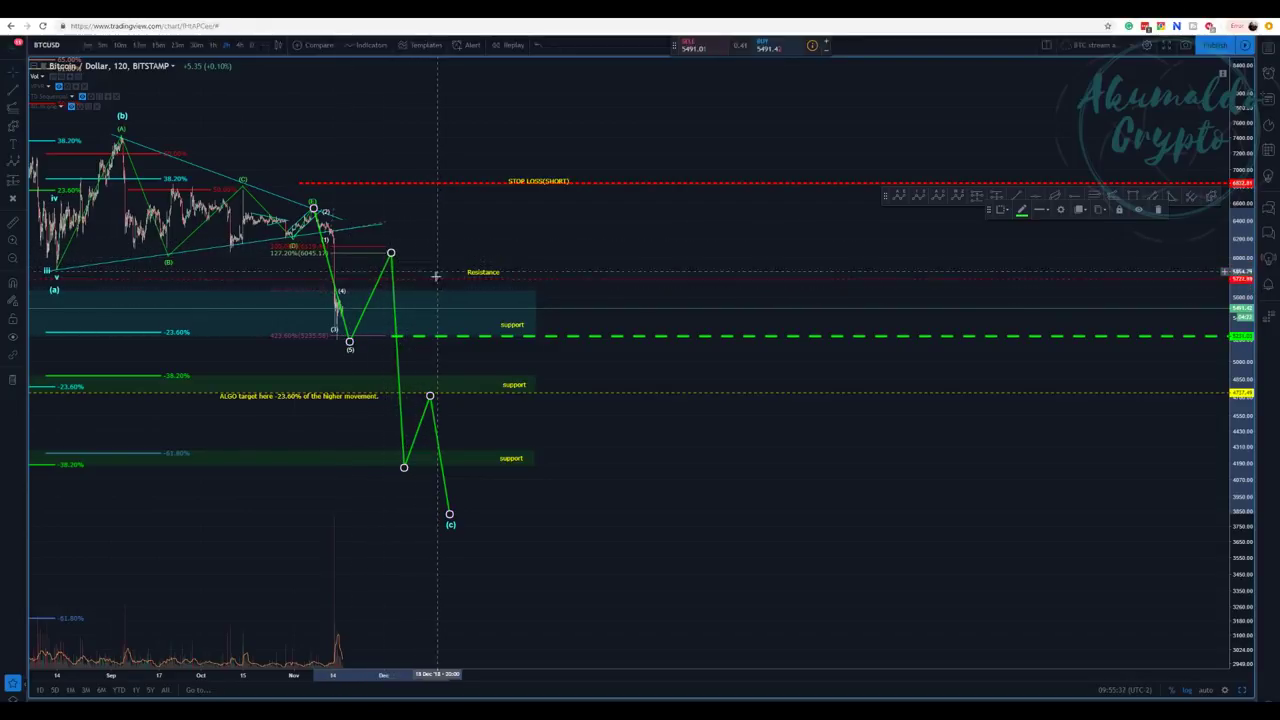
{"action": "left_click_drag", "start_coordinate": [391, 253], "coordinate": [383, 274]}
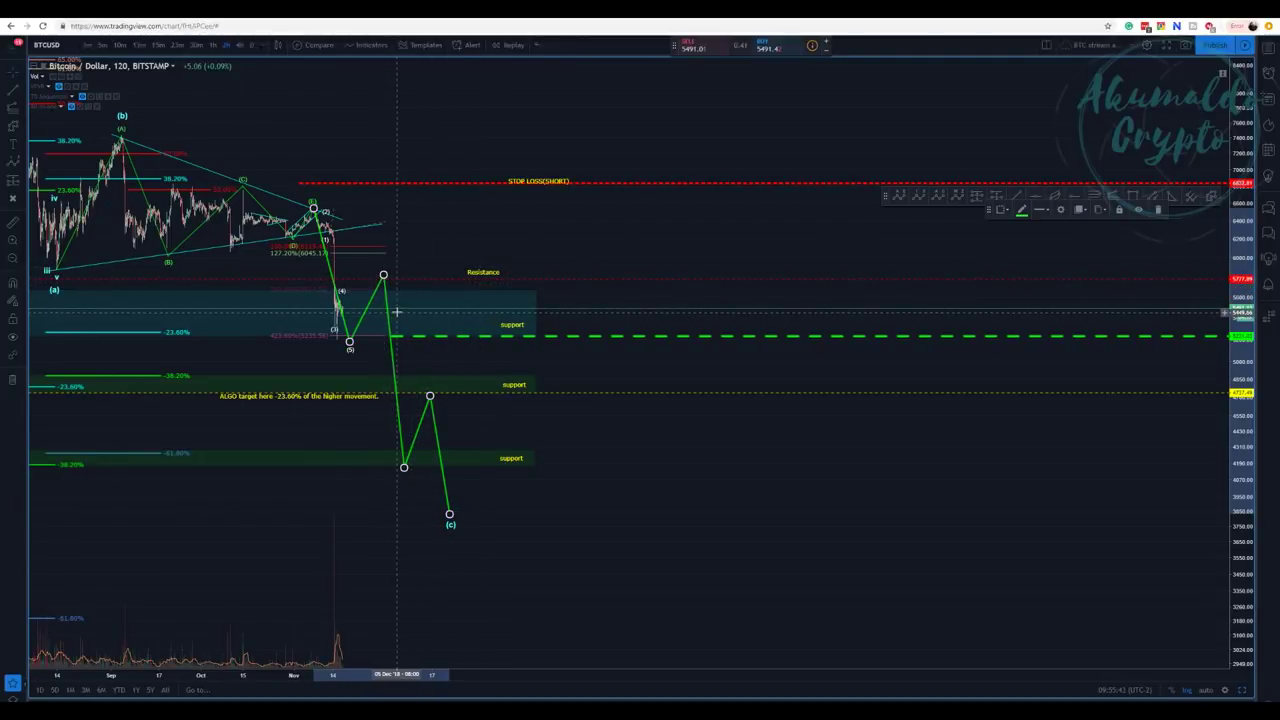
Set wave (3) at the mid-November low, move wave (4) later, and shift wave (5) and the path's first low later and slightly below support.
{"action": "left_click", "coordinate": [344, 297]}
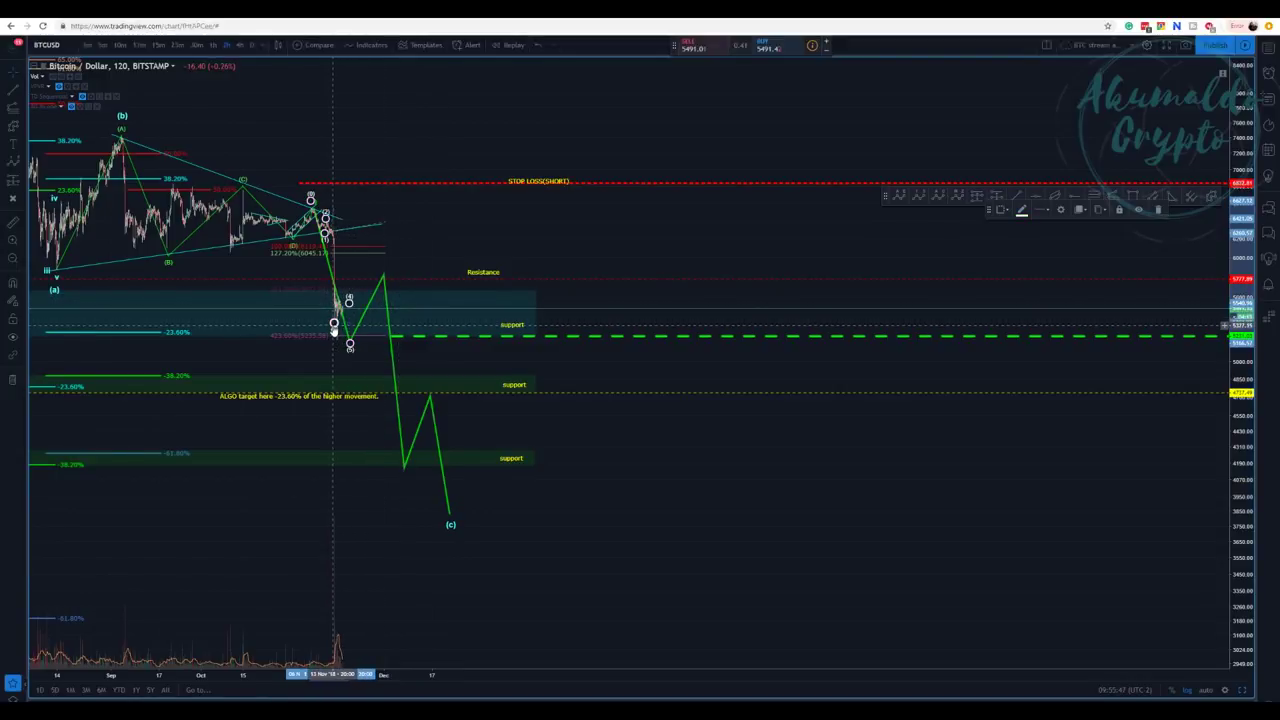
{"action": "left_click_drag", "start_coordinate": [334, 325], "coordinate": [358, 348]}
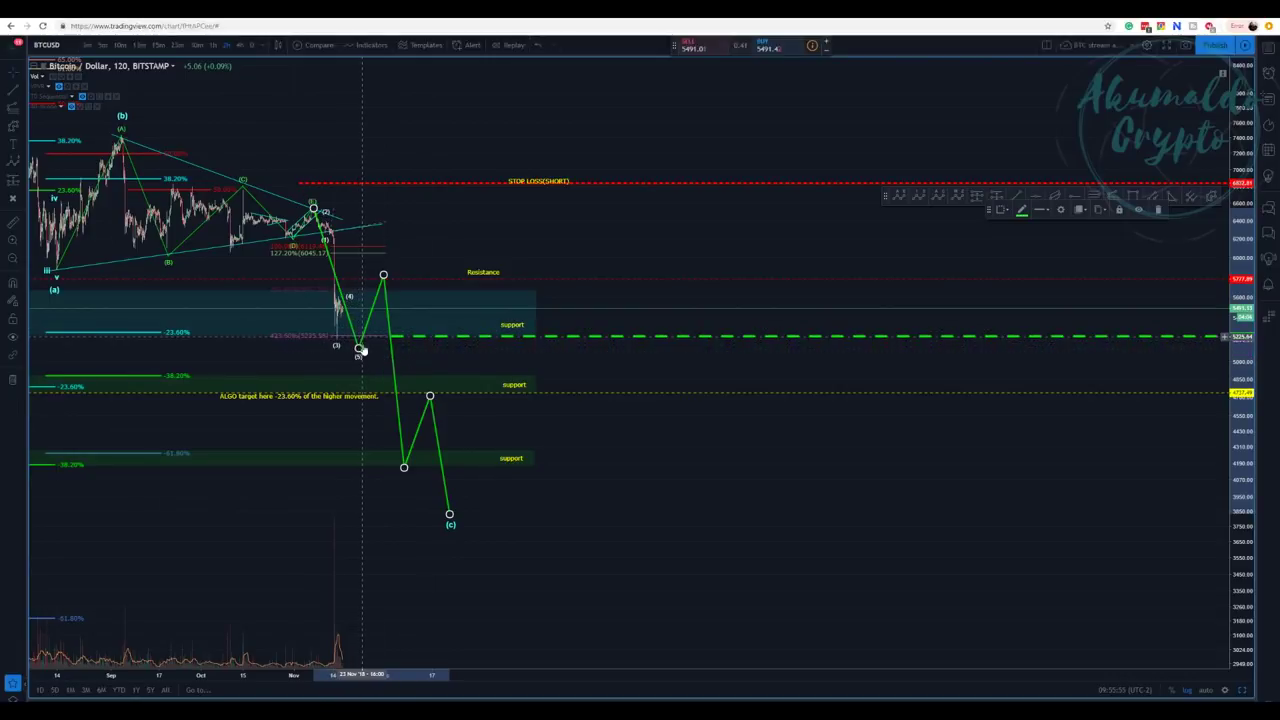
{"action": "left_click", "coordinate": [348, 298]}
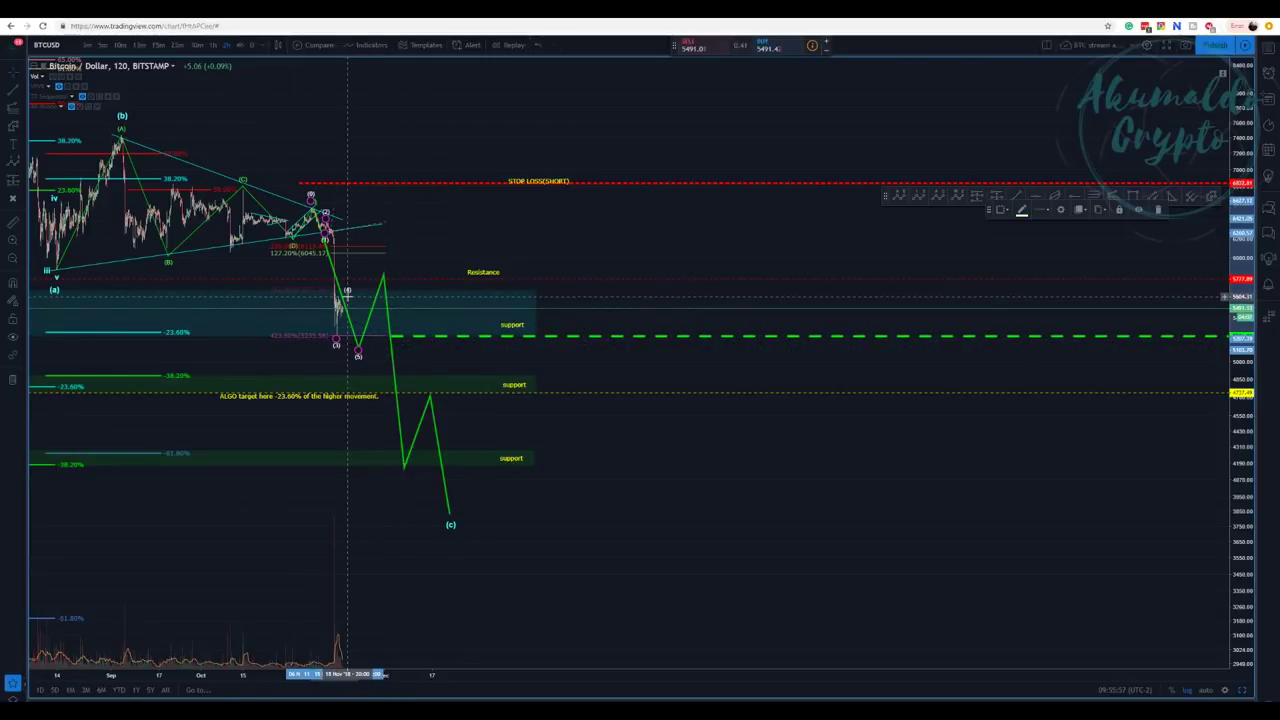
Move wave (4) slightly later and lower within the upper support zone on the 2-hour chart.
{"action": "left_click_drag", "start_coordinate": [344, 295], "coordinate": [350, 301]}
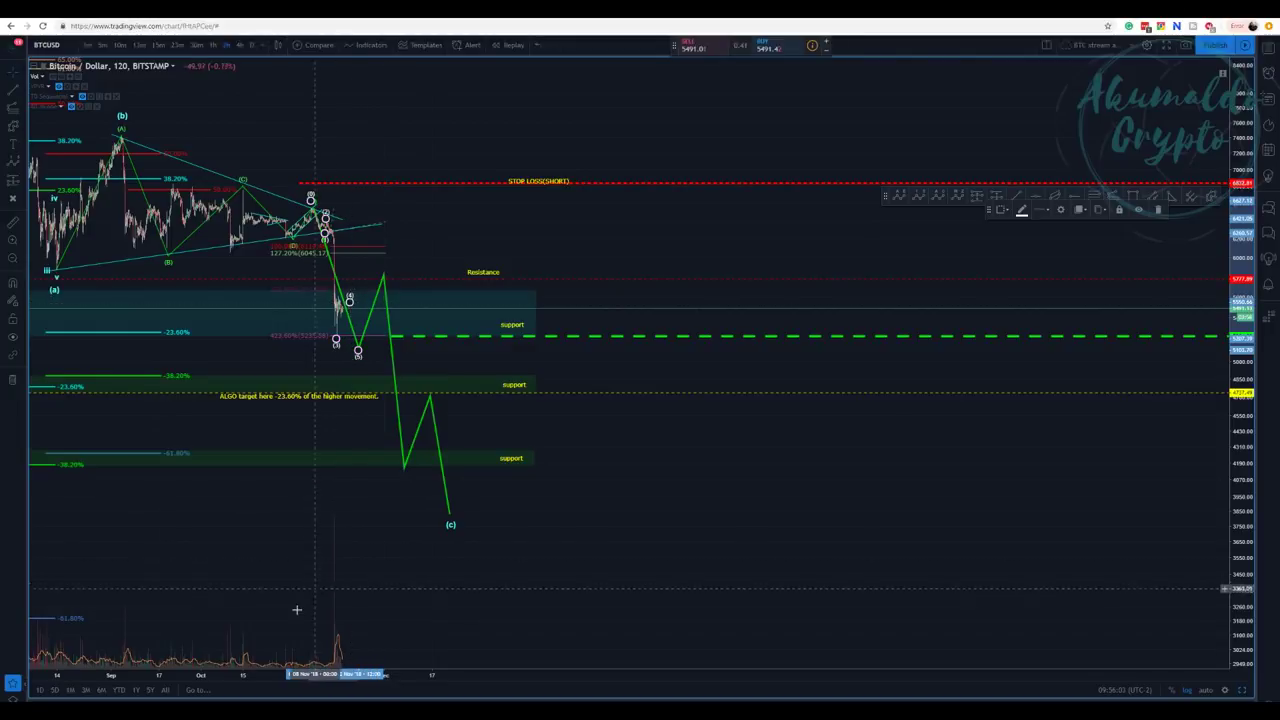
{"action": "left_click_drag", "start_coordinate": [254, 514], "coordinate": [565, 508]}
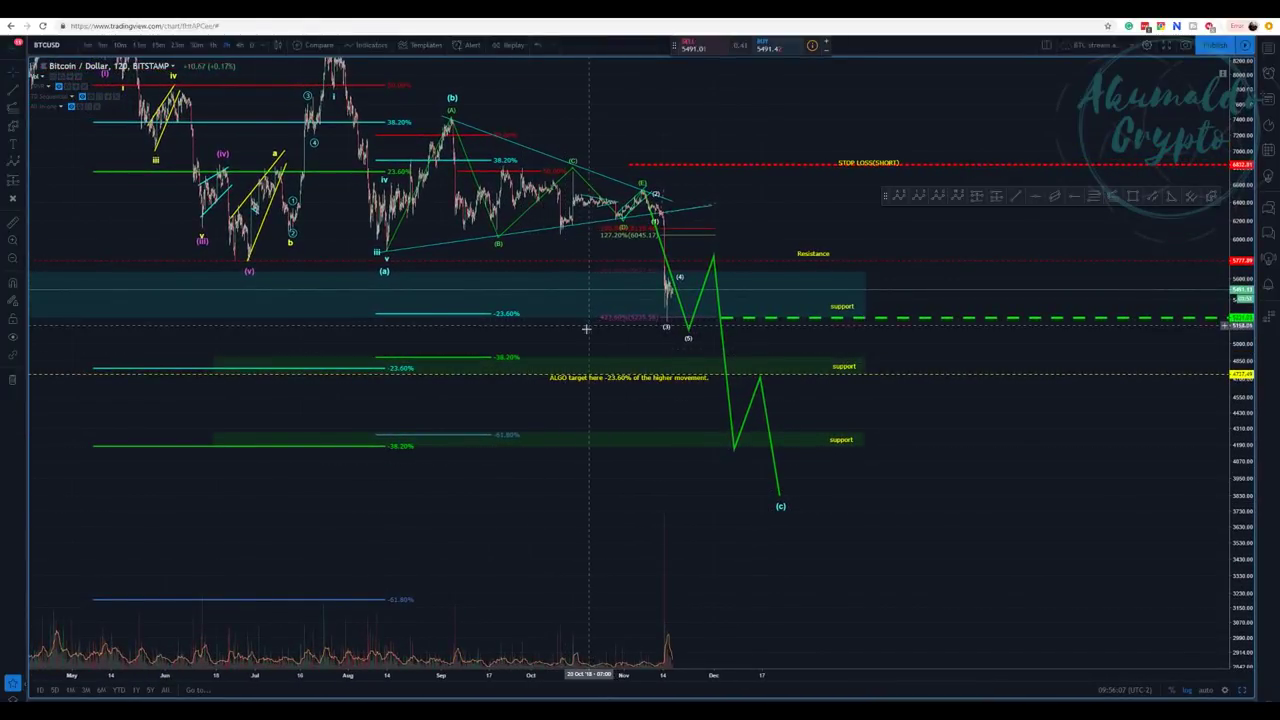
{"action": "left_click_drag", "start_coordinate": [582, 331], "coordinate": [491, 340]}
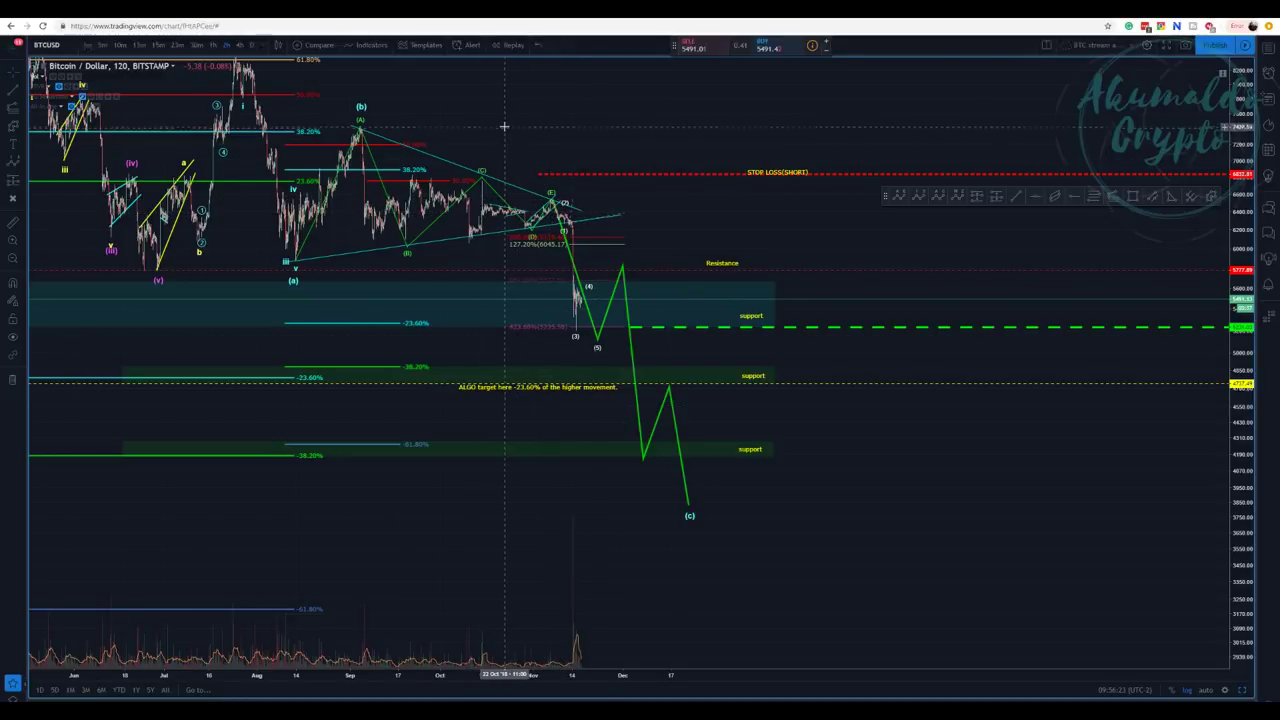
{"action": "left_click_drag", "start_coordinate": [504, 126], "coordinate": [561, 295]}
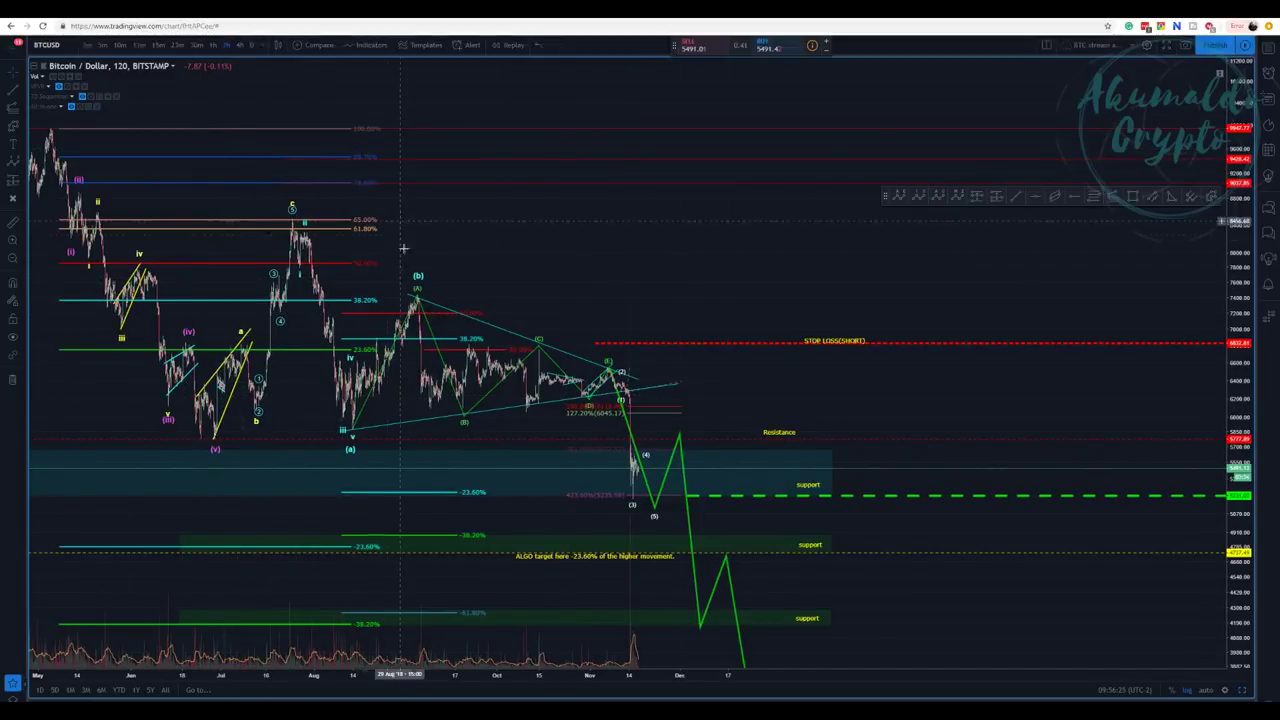
{"action": "left_click_drag", "start_coordinate": [763, 289], "coordinate": [690, 222]}
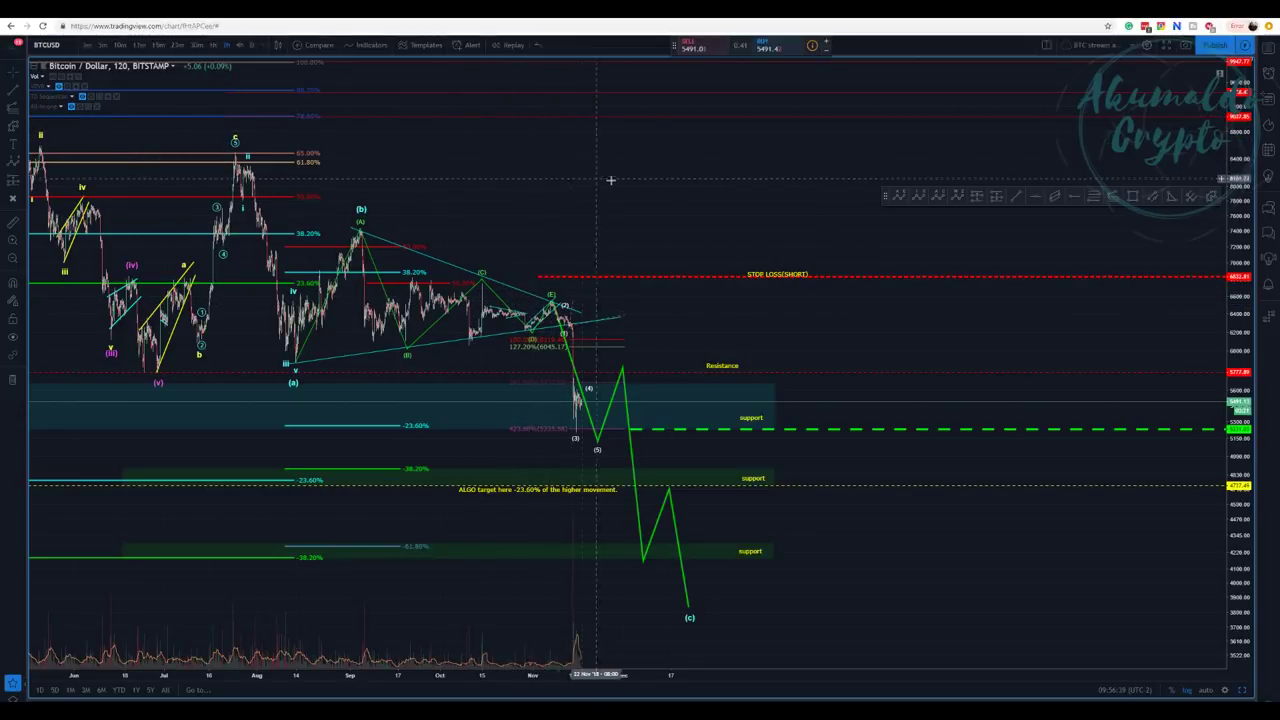
{"action": "mouse_move", "coordinate": [608, 177]}
{"action": "left_mouse_down"}
{"action": "mouse_move", "coordinate": [593, 153]}
{"action": "mouse_move", "coordinate": [563, 157]}
{"action": "mouse_move", "coordinate": [626, 171]}
{"action": "left_mouse_up"}
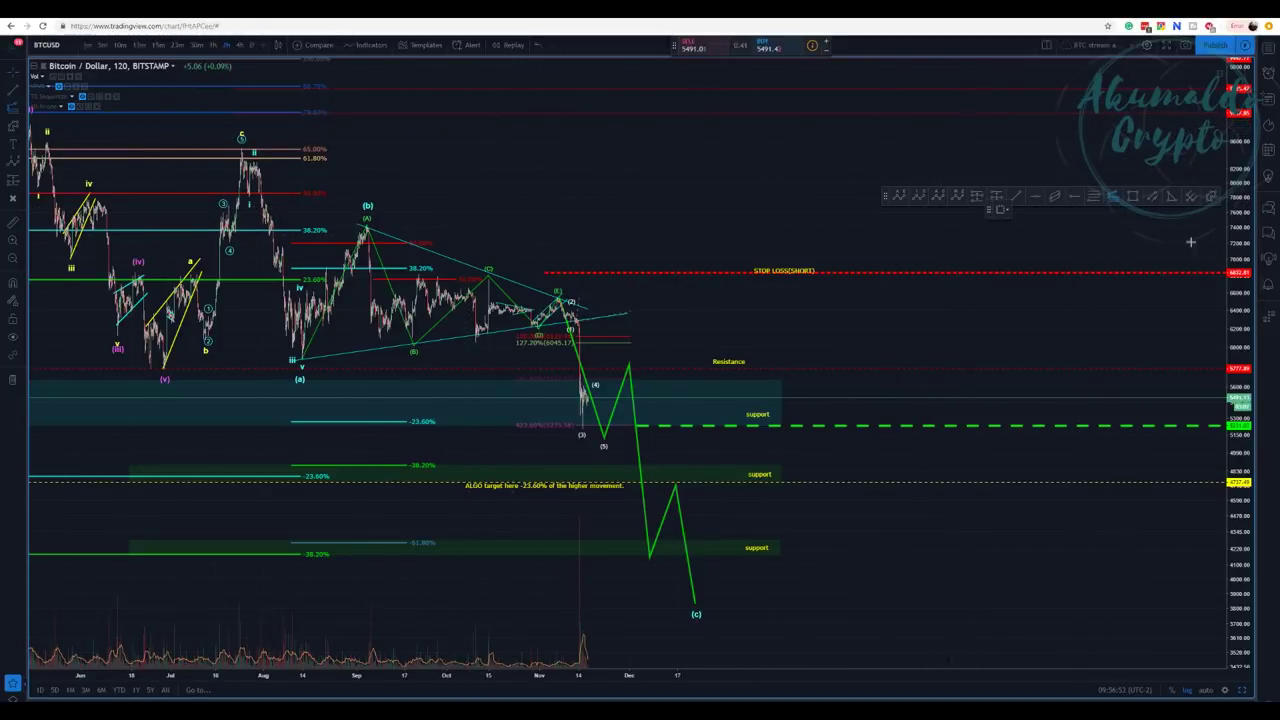
Draw a trend-based Fibonacci extension from the July wave c high to the wave (a) low, projected from the wave (b) high's price level.
{"action": "left_click", "coordinate": [1114, 196]}
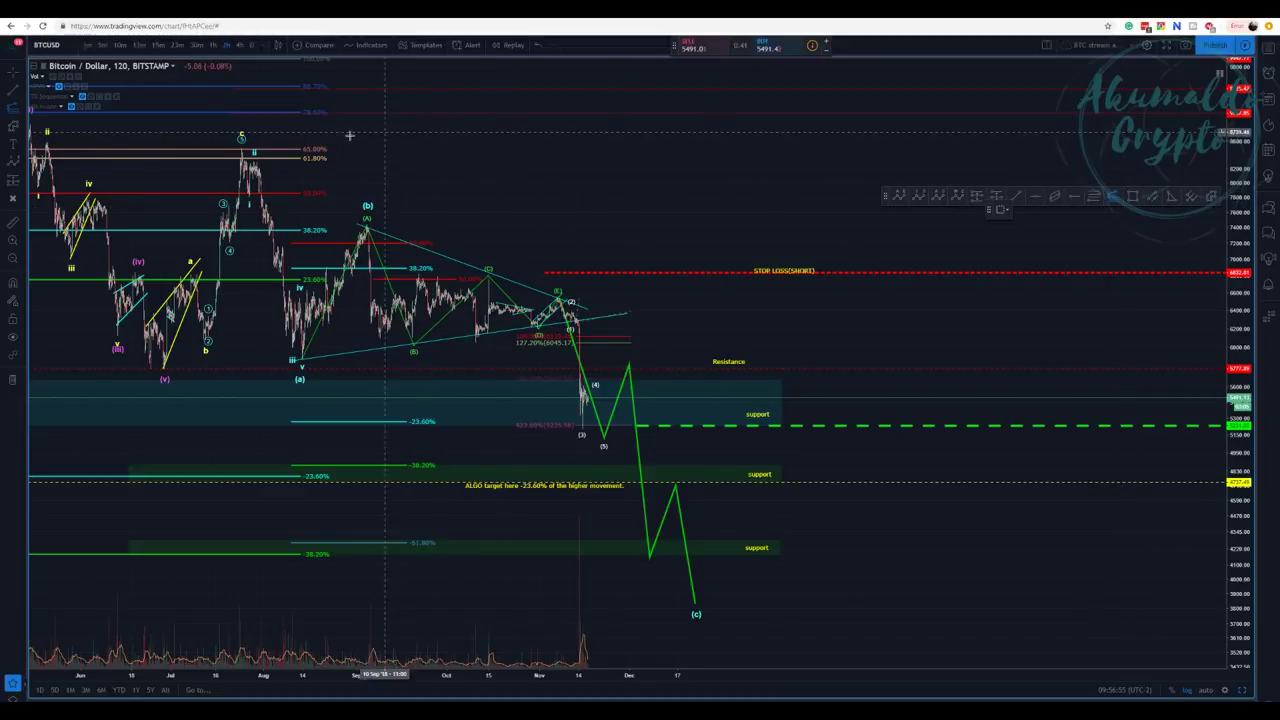
{"action": "left_click", "coordinate": [300, 148]}
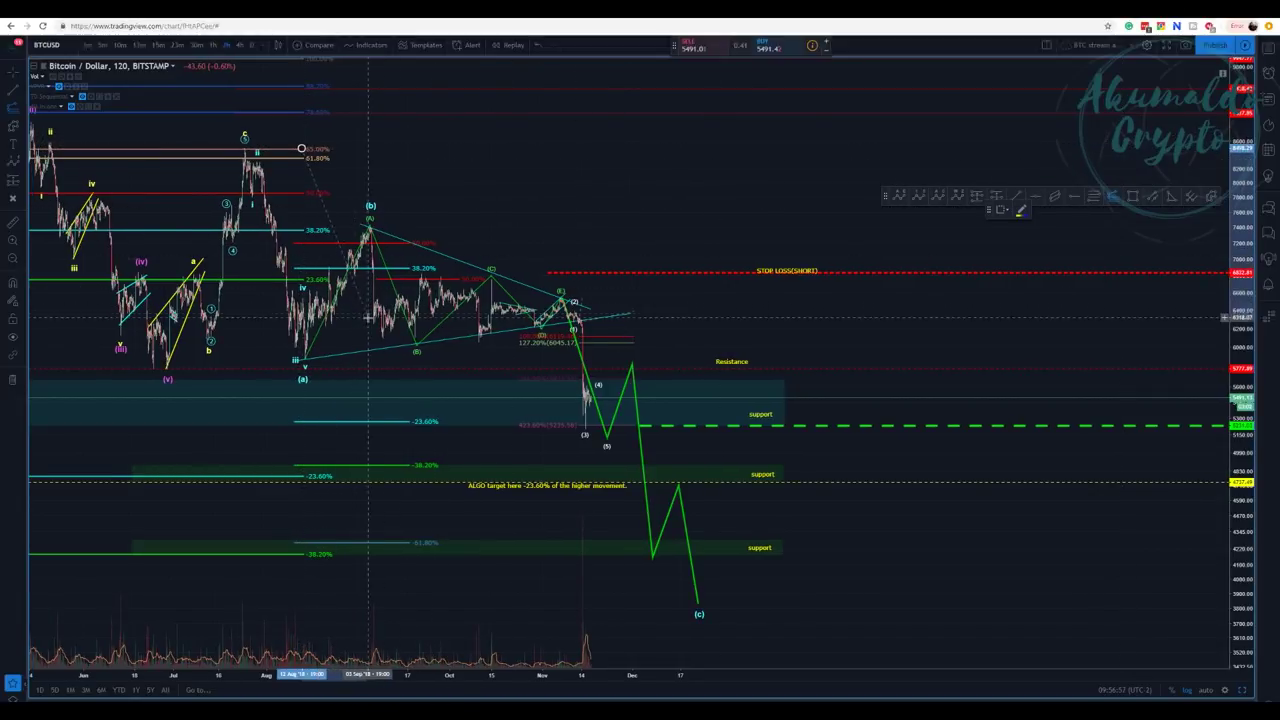
{"action": "left_click", "coordinate": [361, 359]}
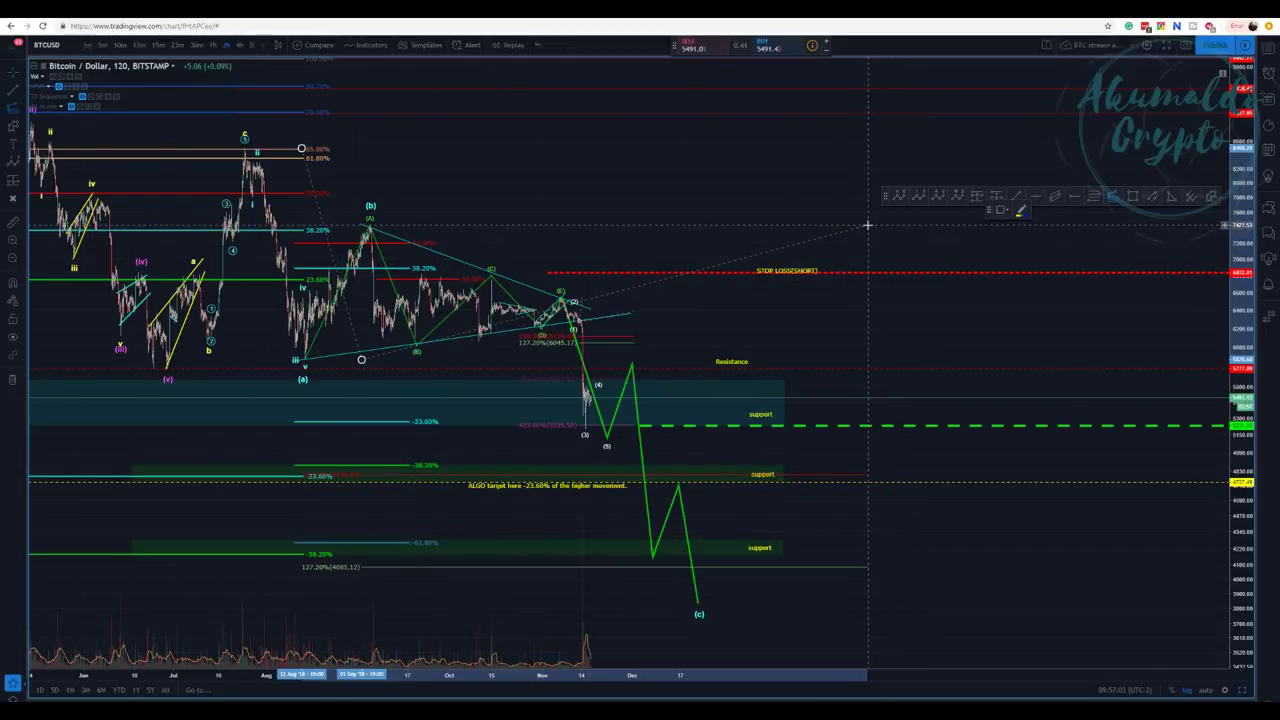
{"action": "left_click", "coordinate": [872, 224]}
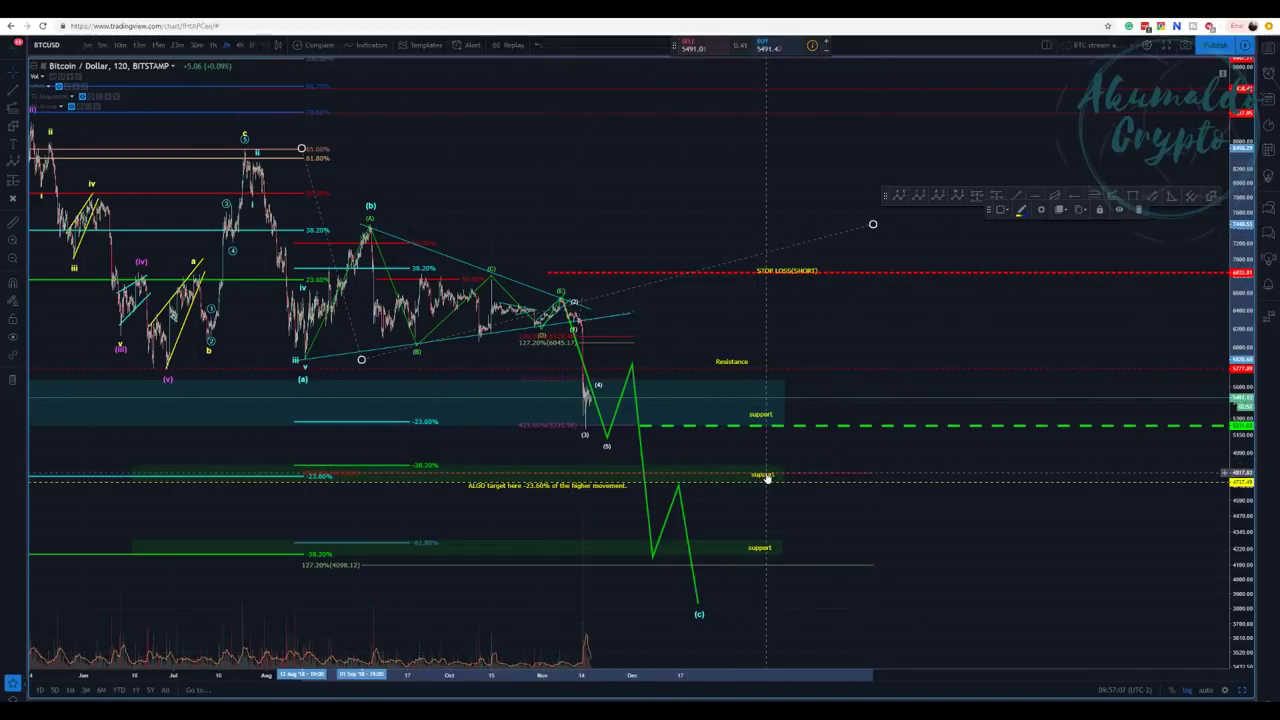
{"action": "left_click_drag", "start_coordinate": [767, 479], "coordinate": [764, 478]}
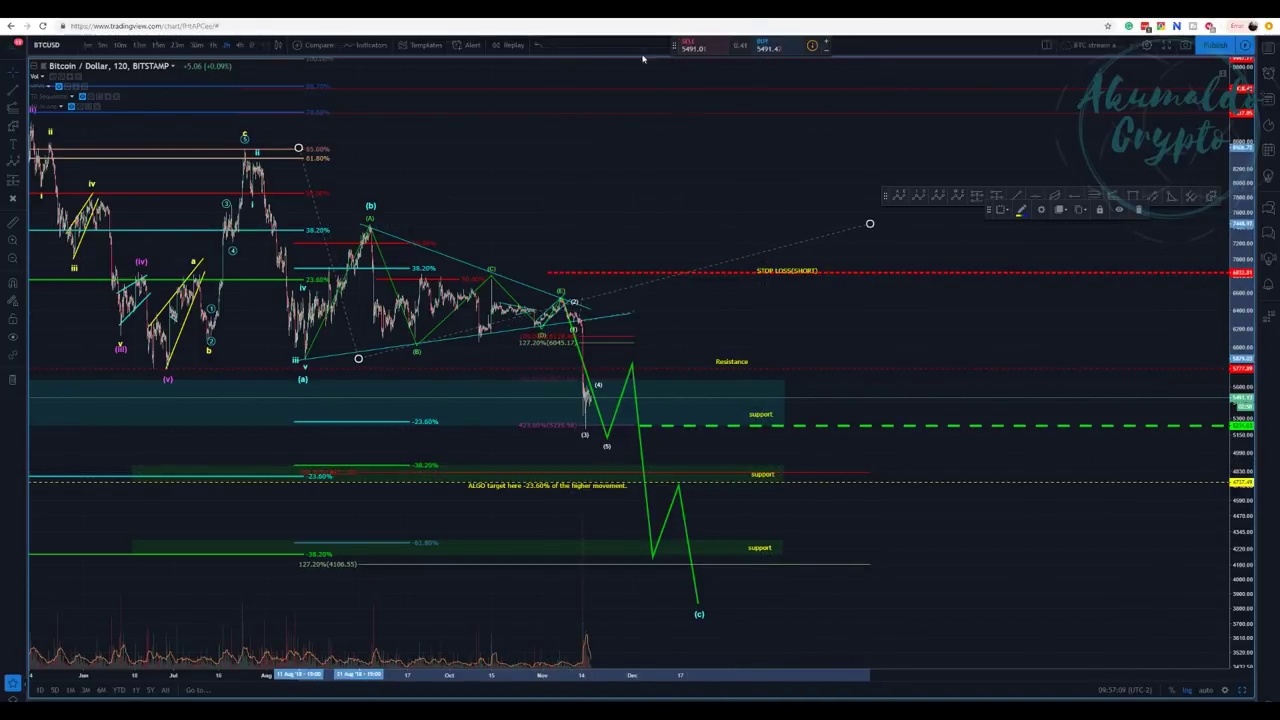
{"action": "left_click", "coordinate": [539, 46]}
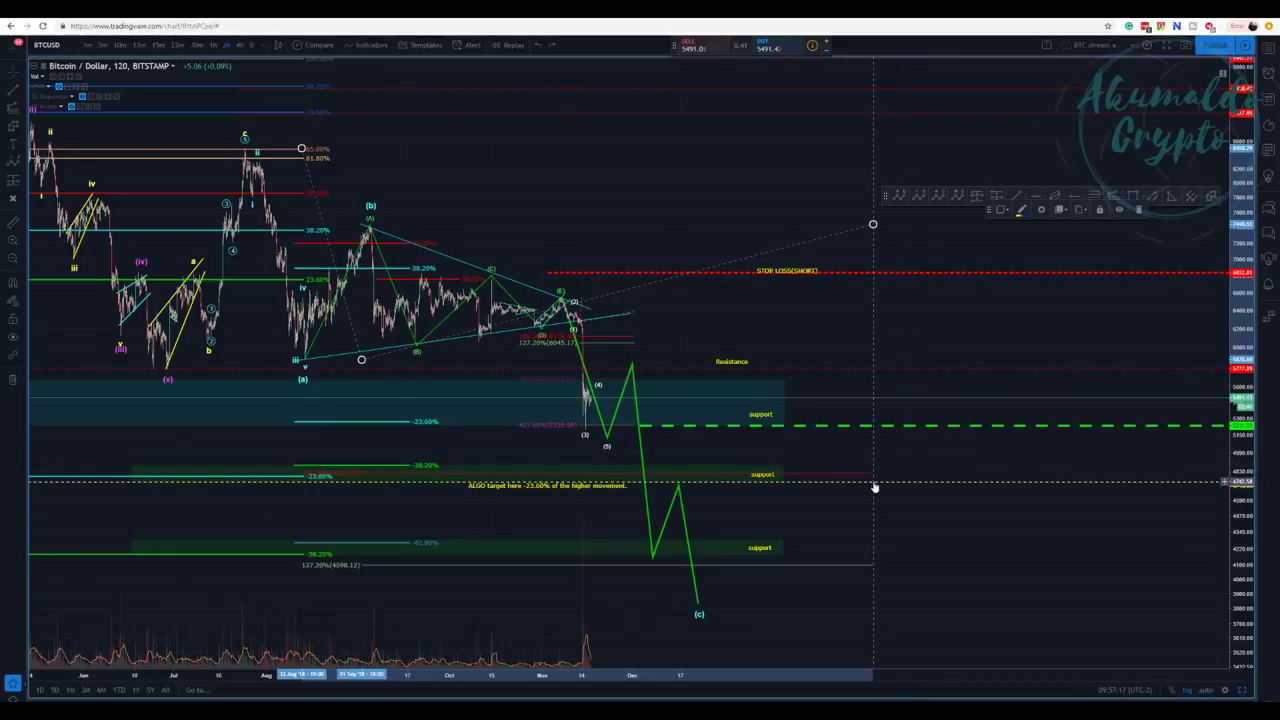
{"action": "type", "text": "Q"}
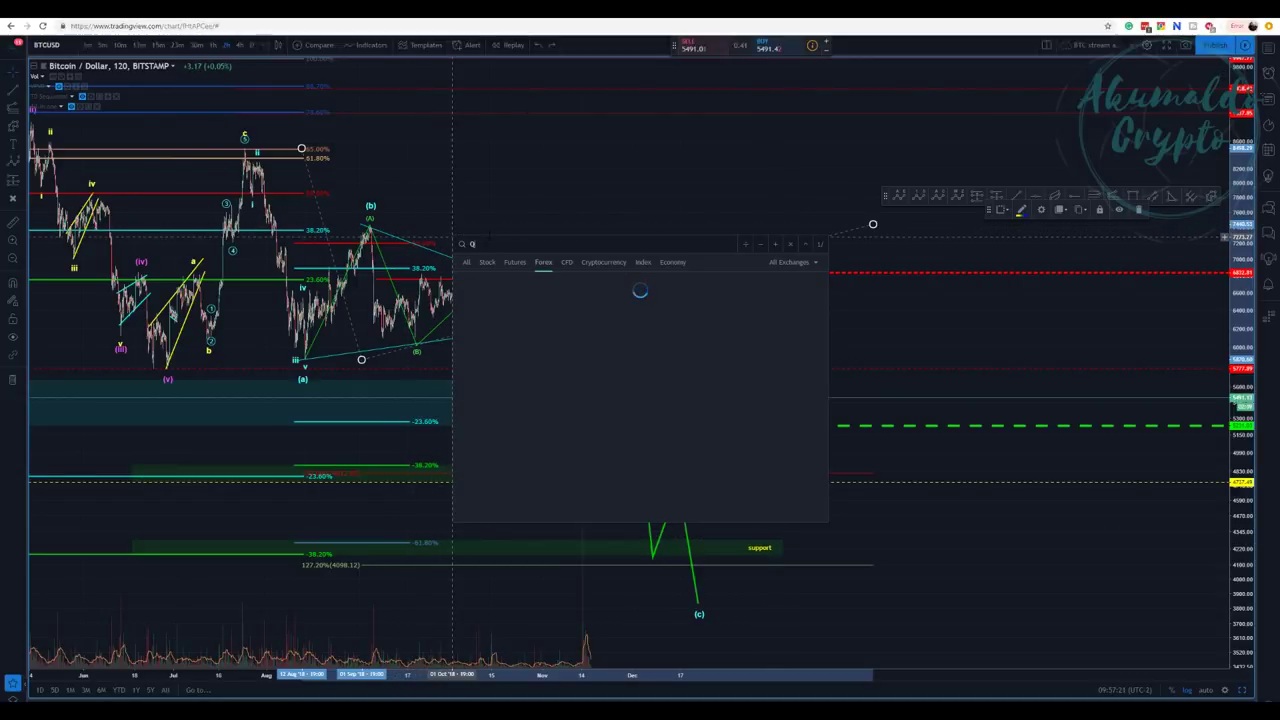
{"action": "type", "text": "22222222222"}
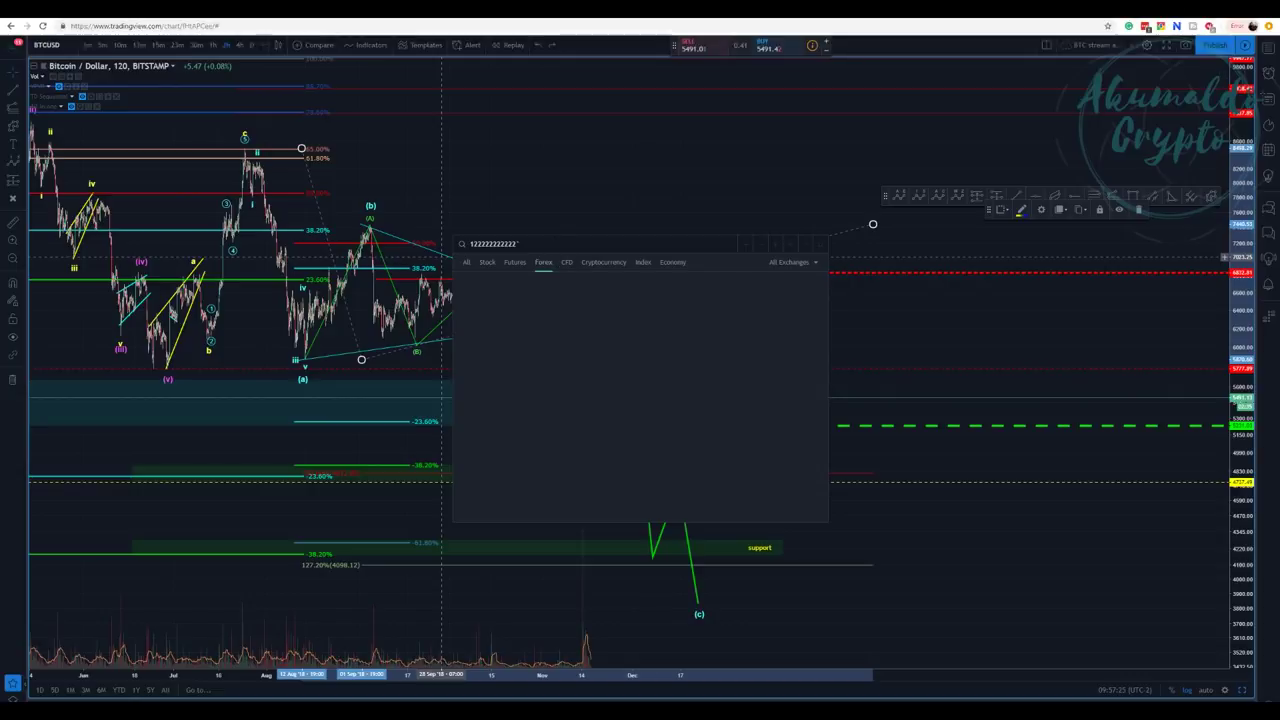
{"action": "key", "text": "ctrl+a"}
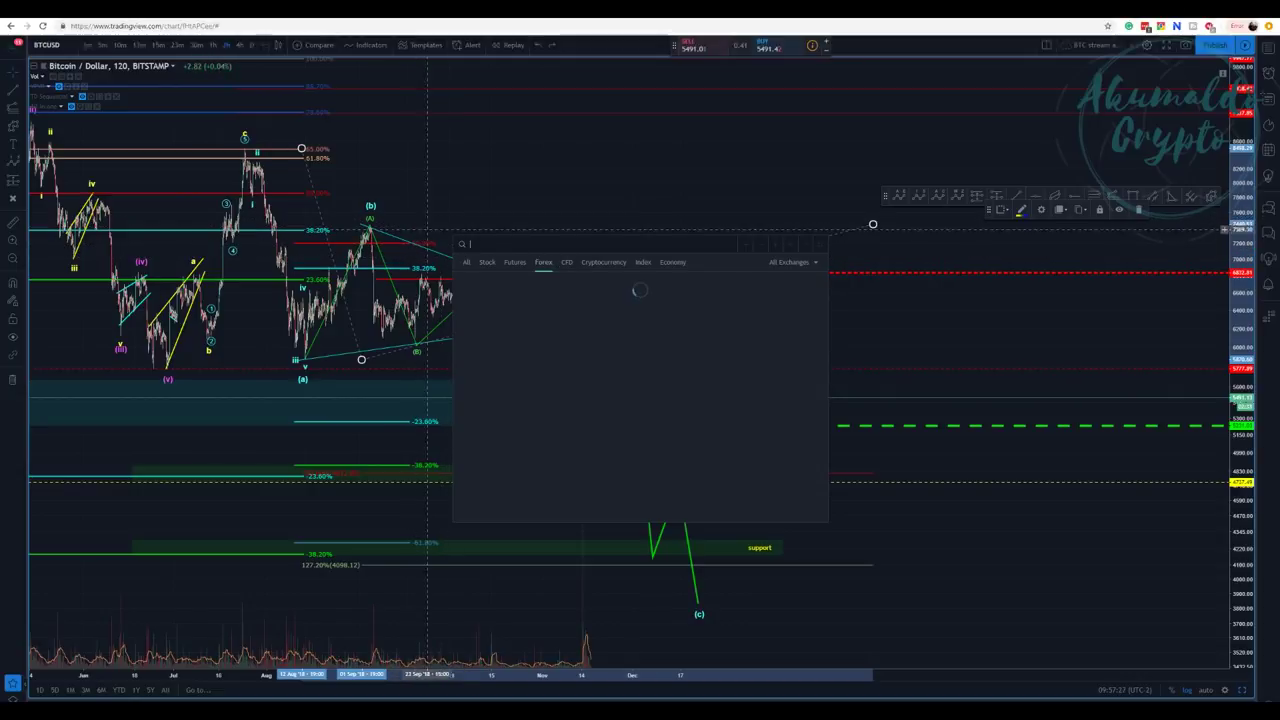
{"action": "key", "text": "Escape"}
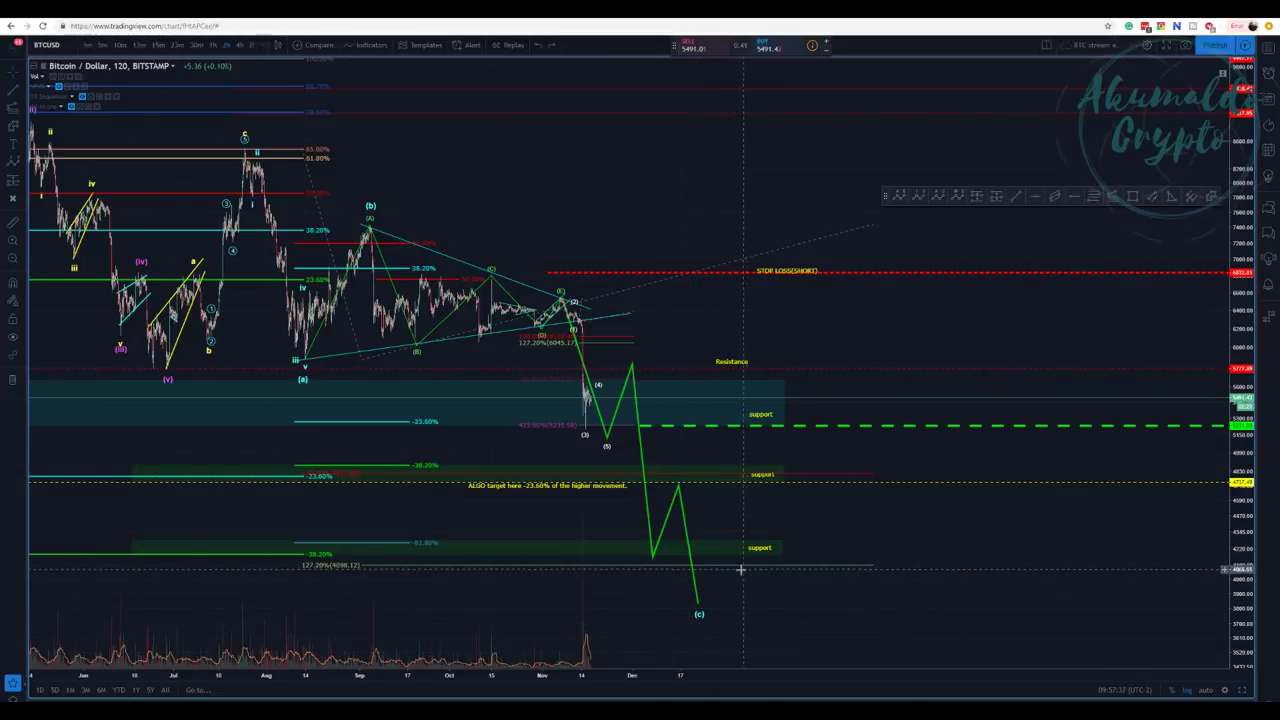
Move the projected path's end point and the wave (c) label later and up to the new 127.20% extension level.
{"action": "mouse_move", "coordinate": [698, 608]}
{"action": "left_mouse_down"}
{"action": "mouse_move", "coordinate": [726, 569]}
{"action": "mouse_move", "coordinate": [723, 580]}
{"action": "mouse_move", "coordinate": [747, 565]}
{"action": "left_mouse_up"}
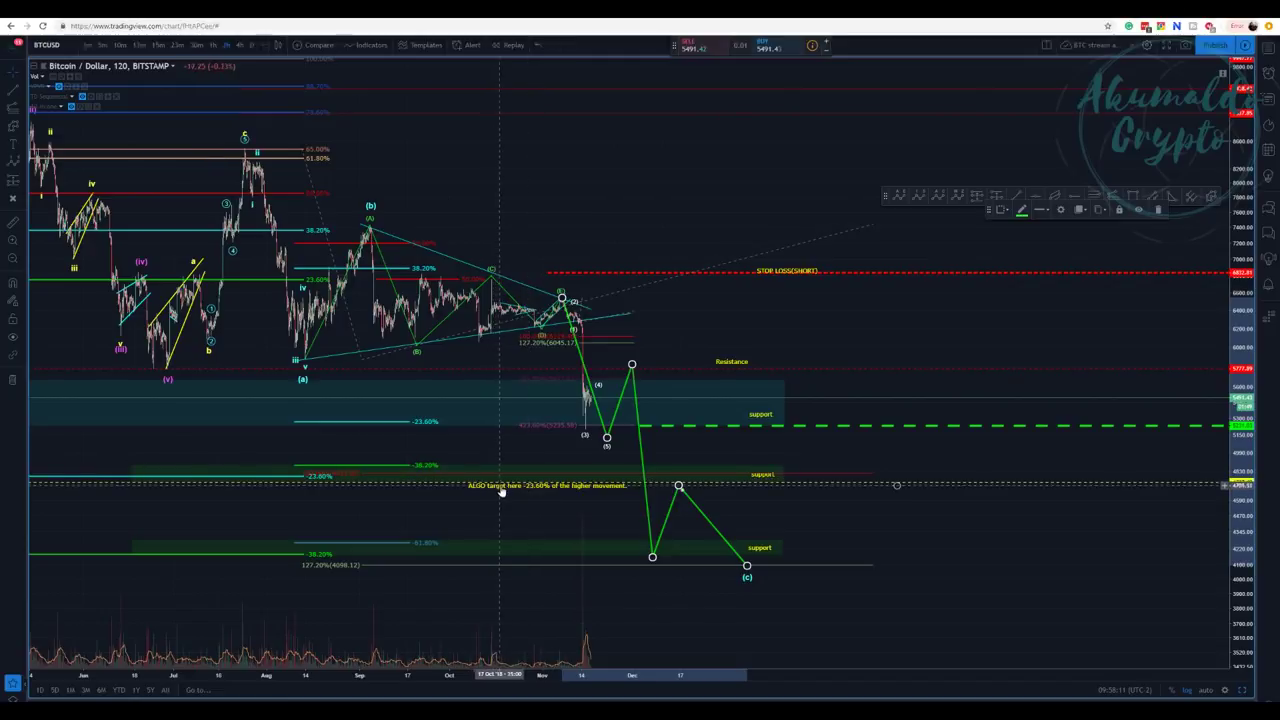
{"action": "scroll", "coordinate": [586, 512], "scroll_direction": "left", "scroll_amount": 3}
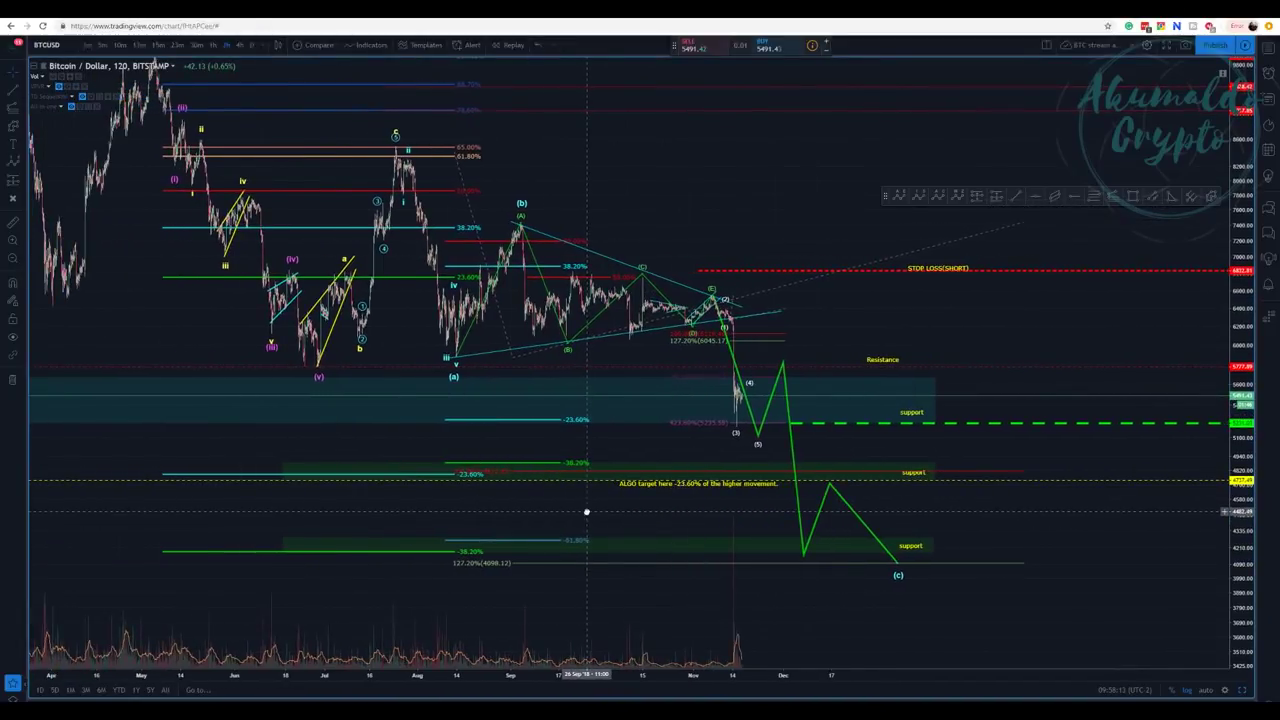
{"action": "left_click_drag", "start_coordinate": [586, 512], "coordinate": [449, 504]}
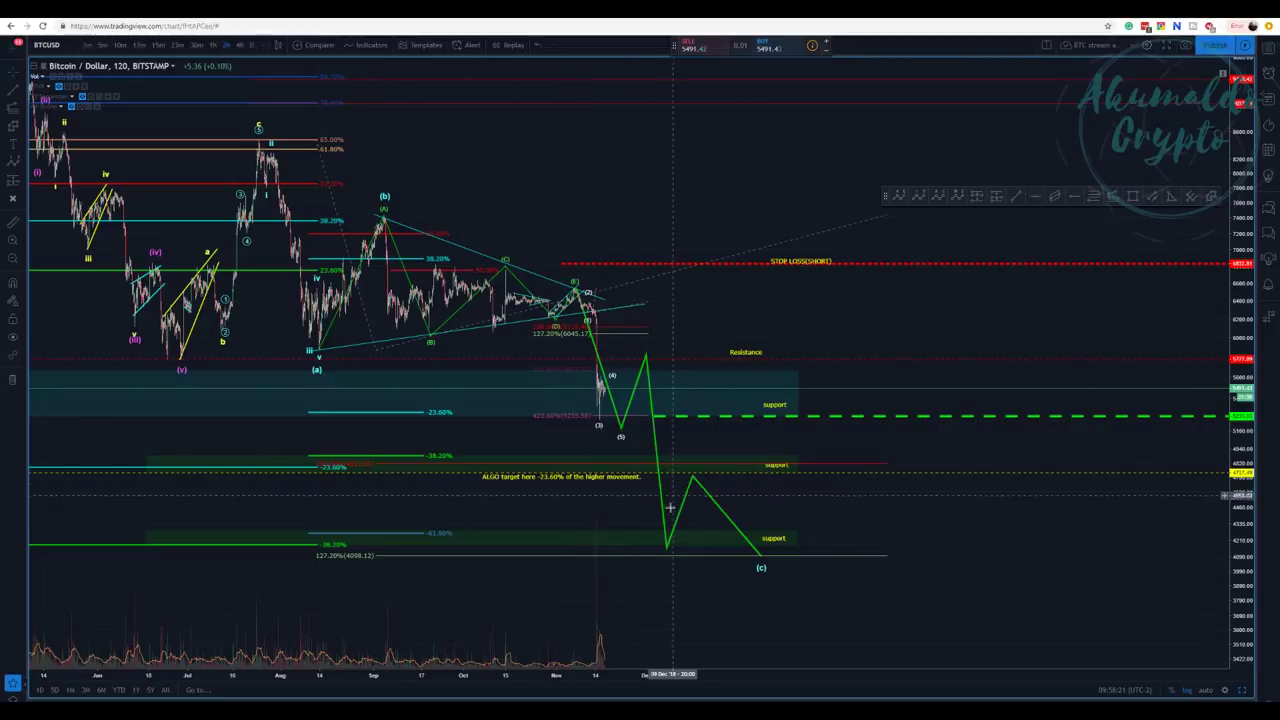
Shift the projected path's second low, both rebound highs and its wave (c) end point later in time.
{"action": "left_click_drag", "start_coordinate": [665, 548], "coordinate": [708, 545]}
{"action": "left_click_drag", "start_coordinate": [692, 476], "coordinate": [746, 469]}
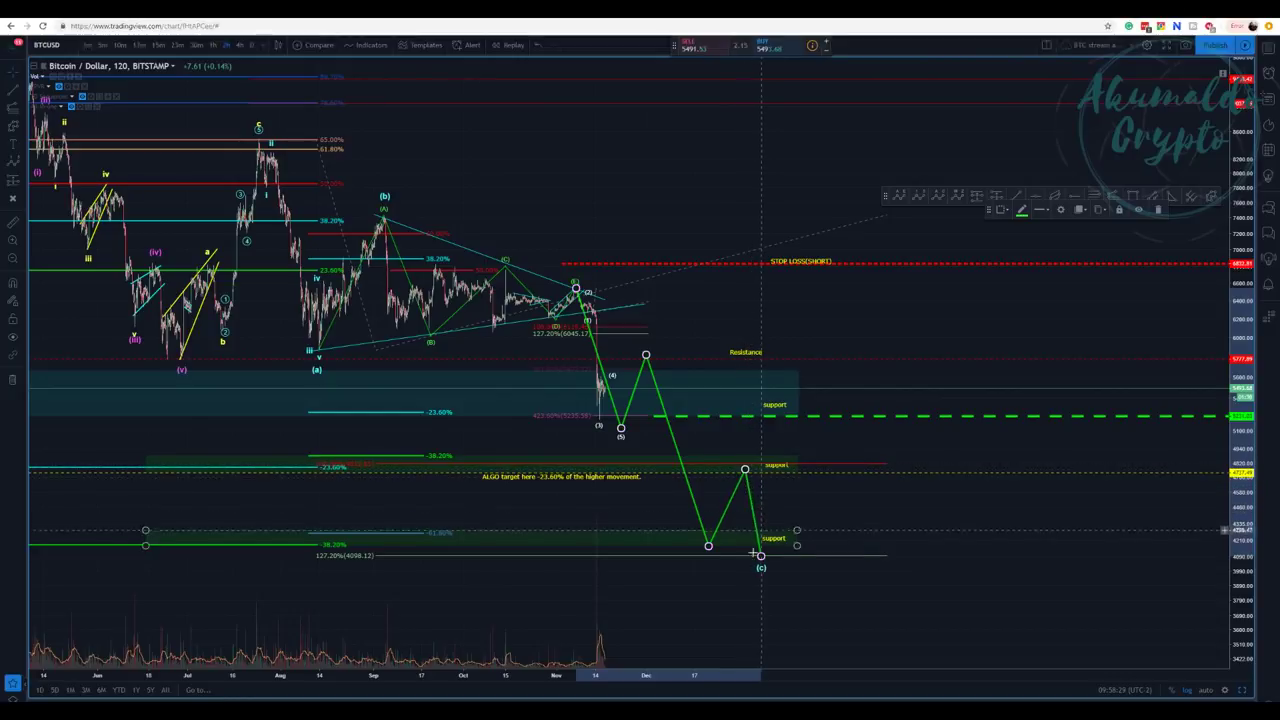
{"action": "left_click_drag", "start_coordinate": [761, 556], "coordinate": [810, 566]}
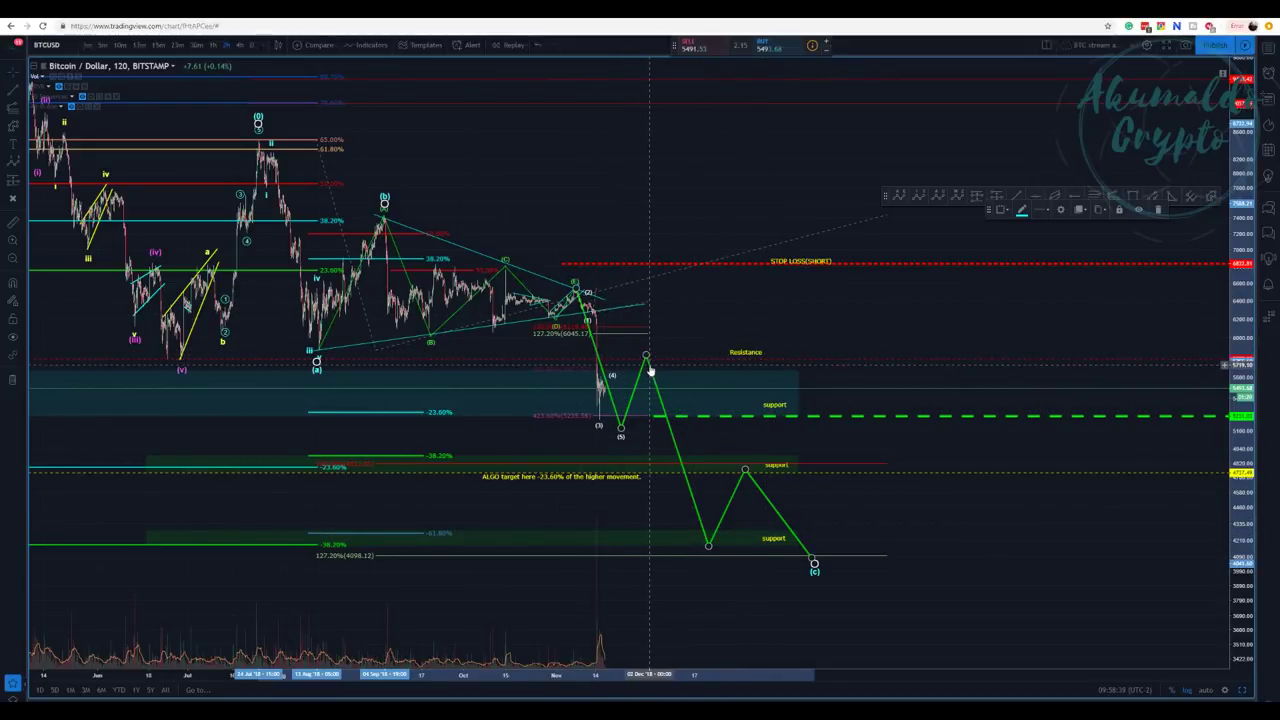
{"action": "left_click_drag", "start_coordinate": [646, 356], "coordinate": [658, 357]}
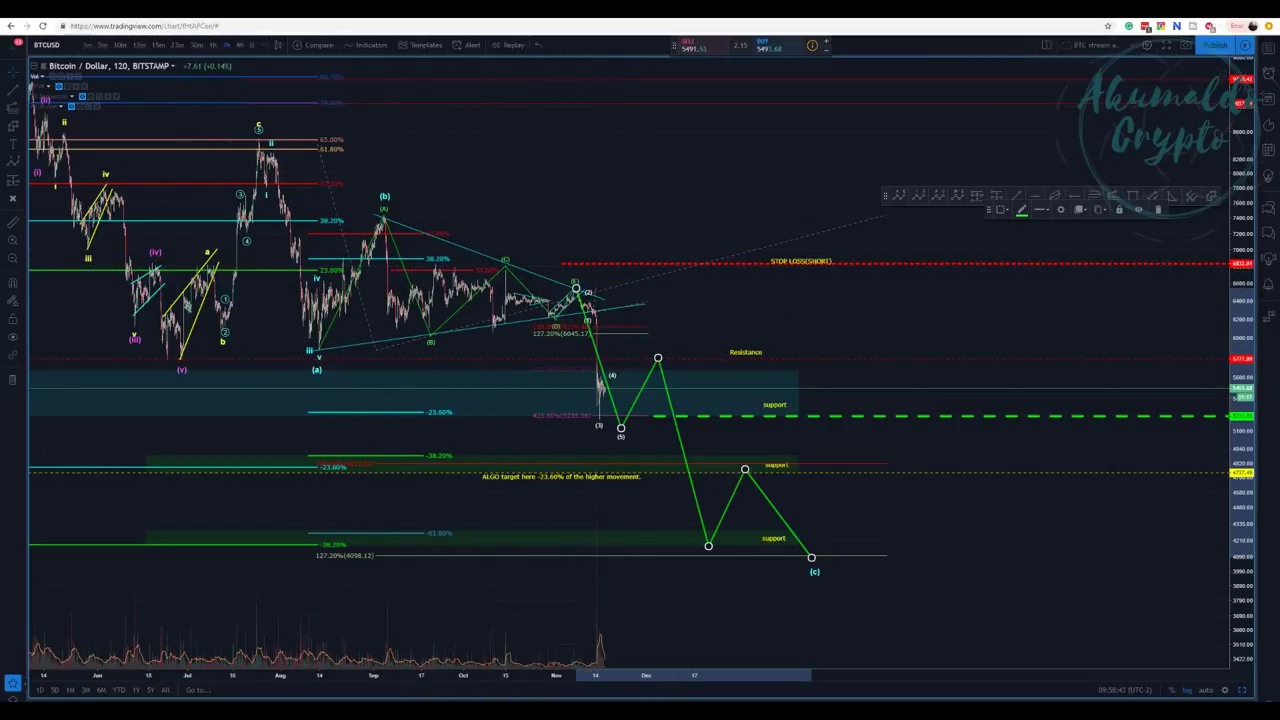
Review the Bitfinex daily chart full-size, and shift the second rebound high of the 2-hour chart's projected path slightly later.
{"action": "left_click", "coordinate": [1247, 693]}
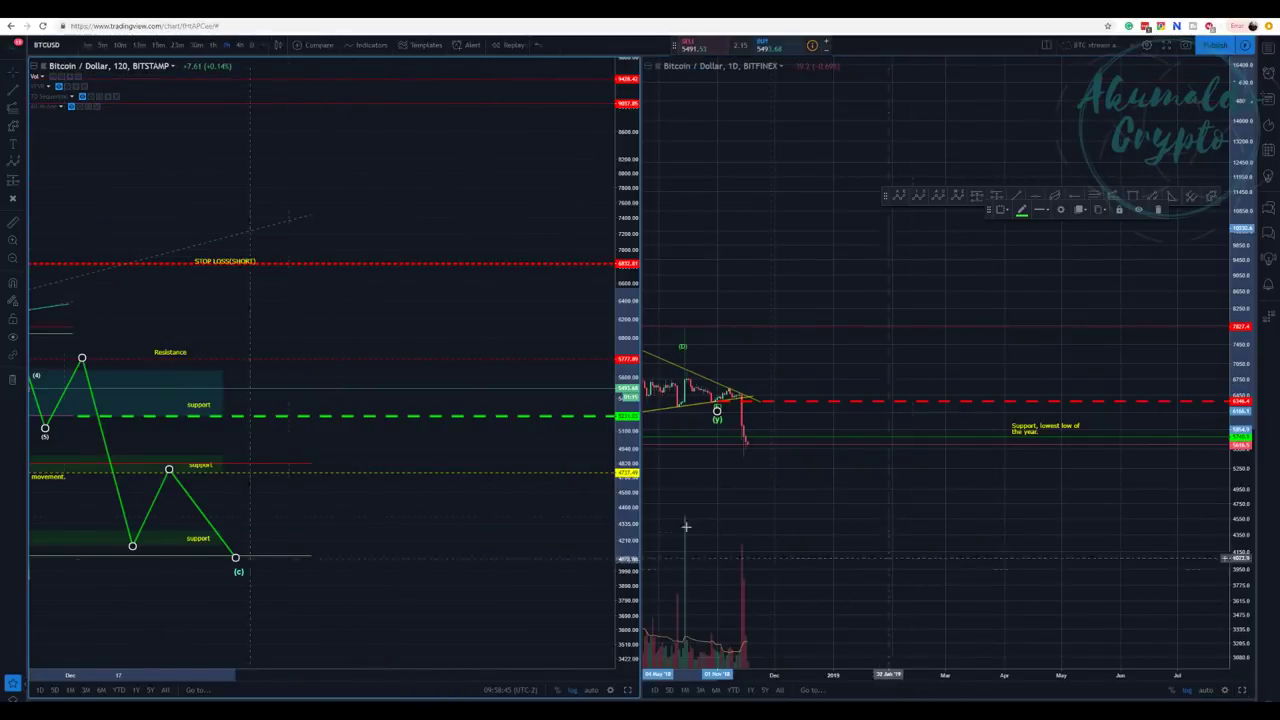
{"action": "left_click", "coordinate": [1237, 691]}
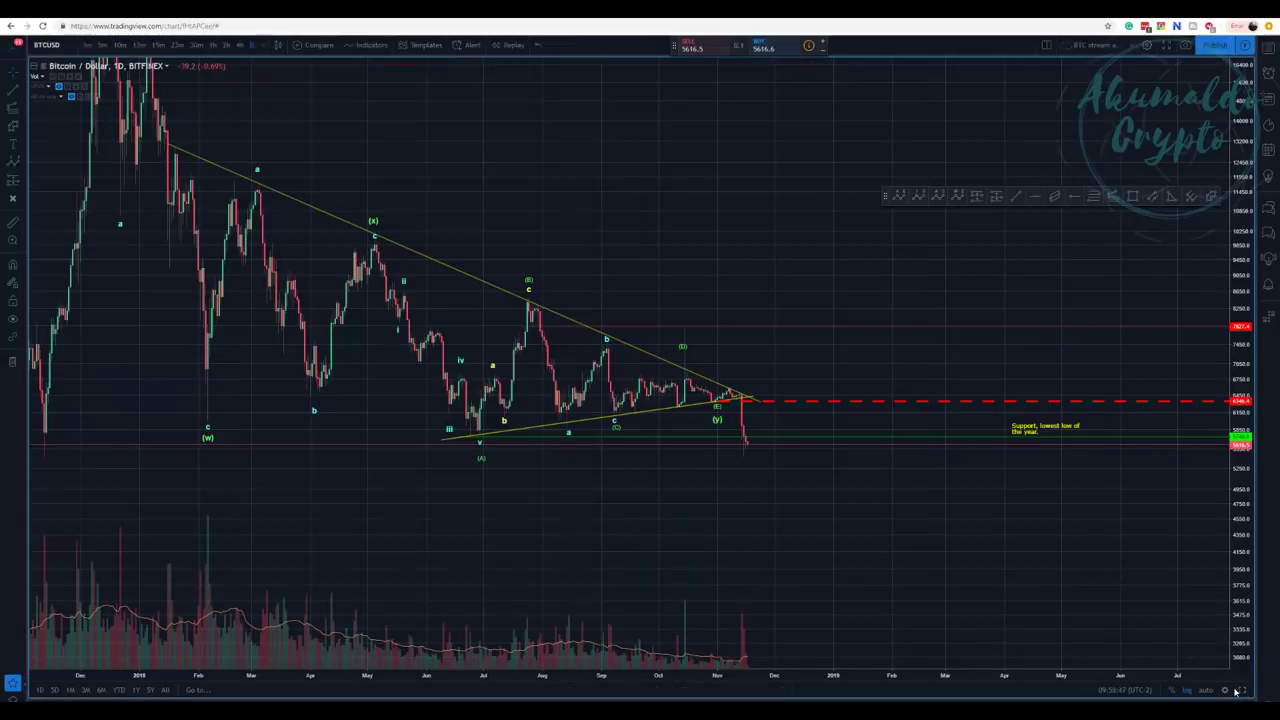
{"action": "left_click", "coordinate": [455, 437]}
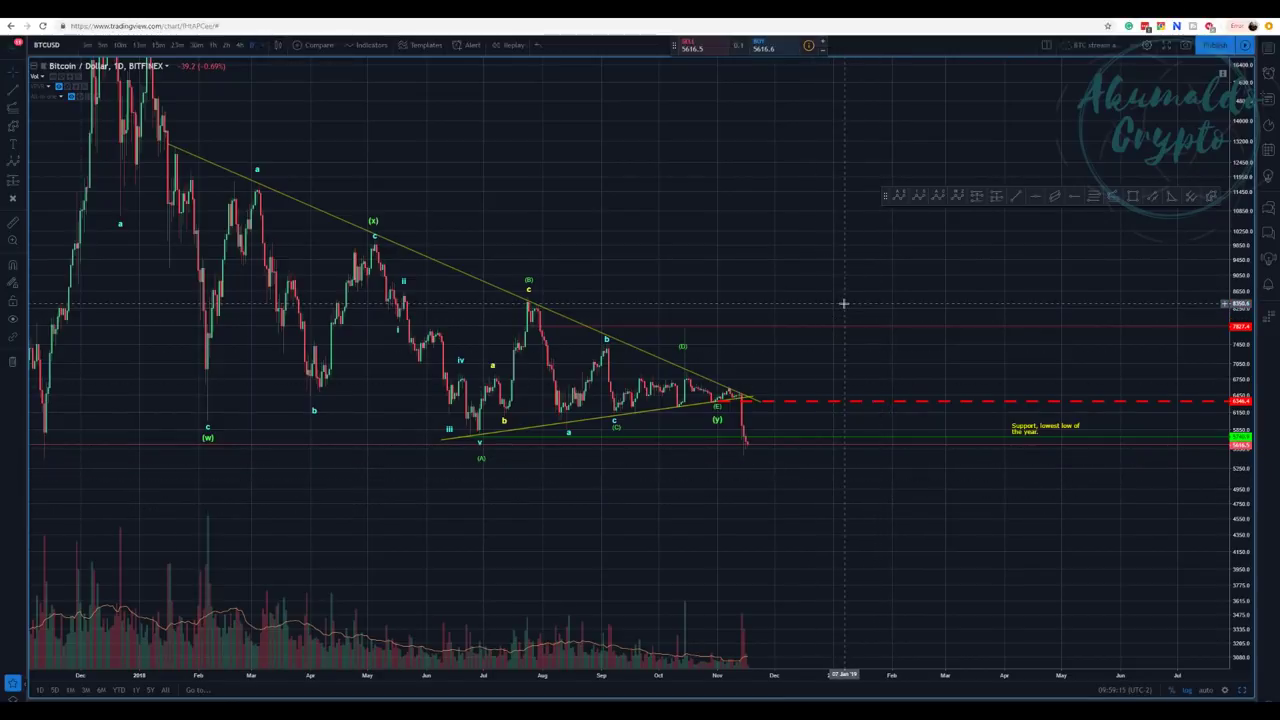
{"action": "left_click", "coordinate": [1243, 690]}
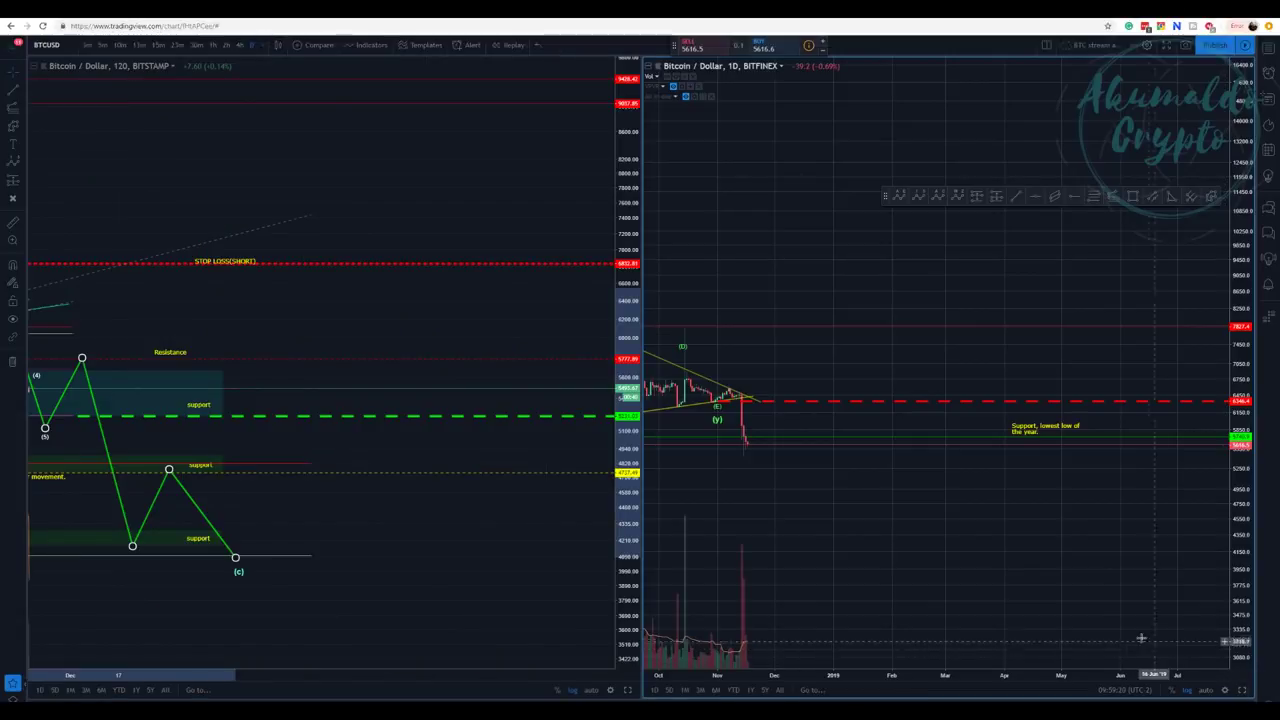
{"action": "left_click", "coordinate": [627, 690]}
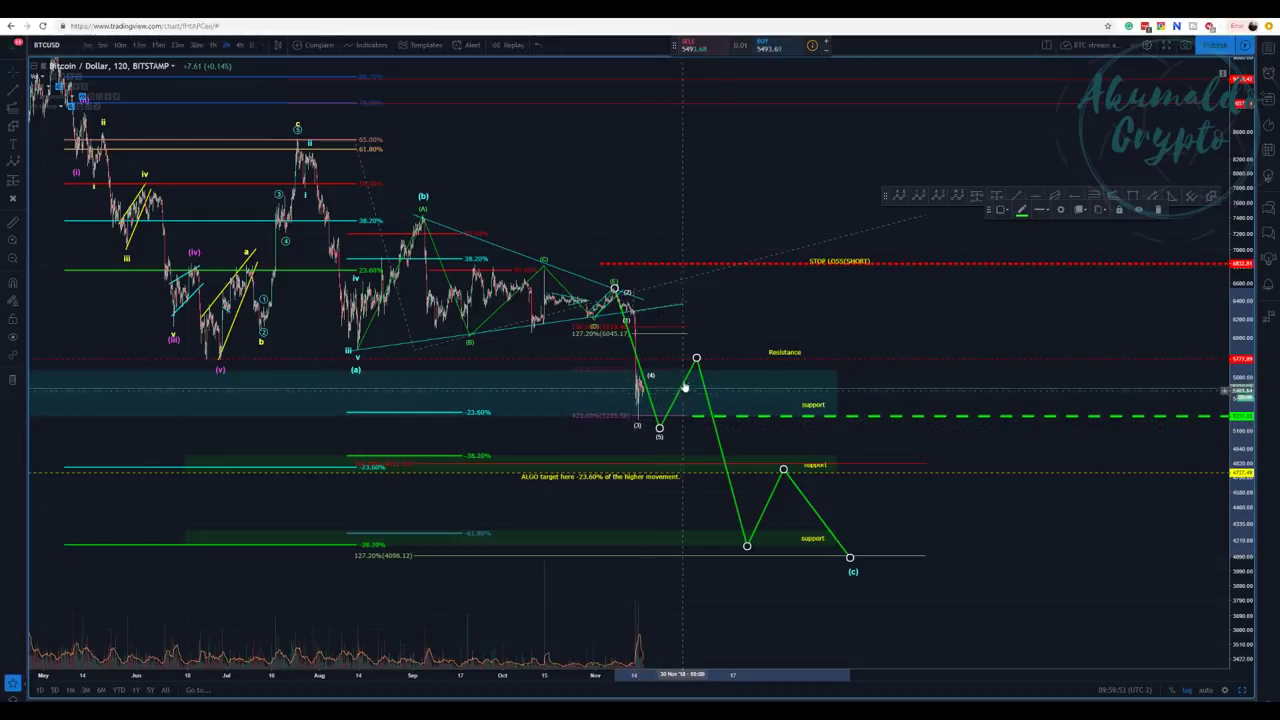
{"action": "left_click_drag", "start_coordinate": [784, 469], "coordinate": [791, 469]}
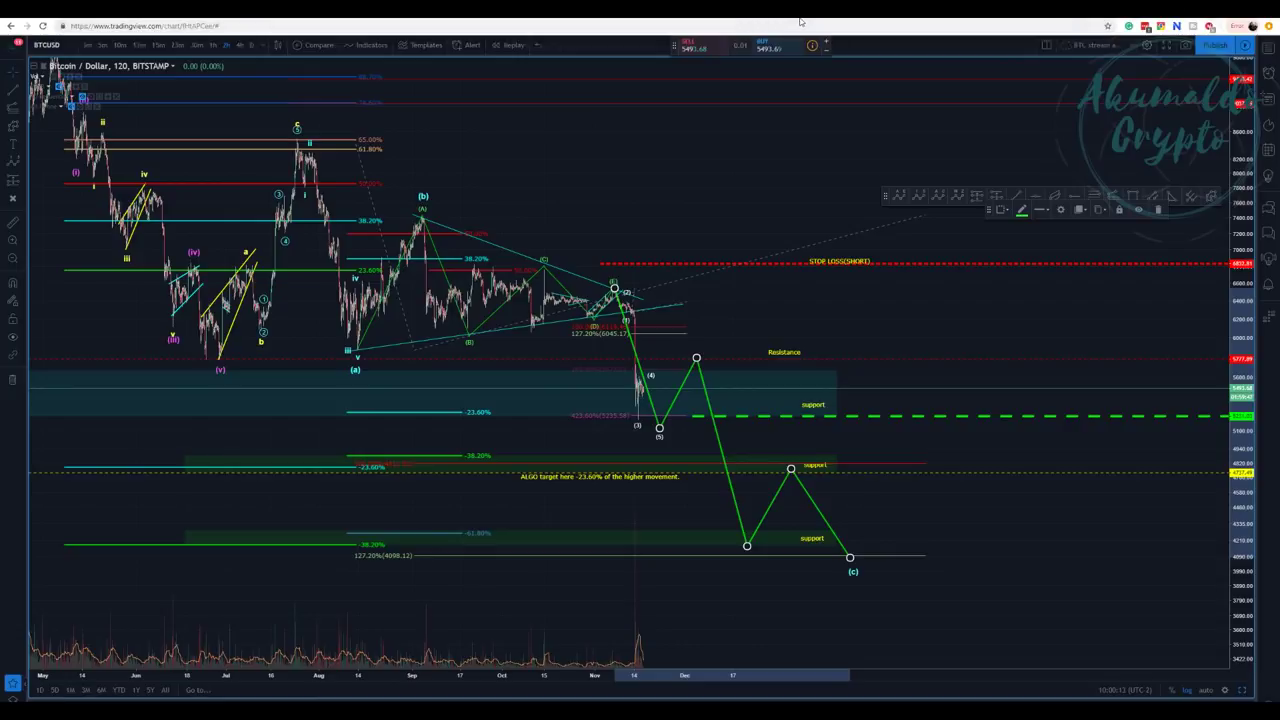
On the Bitstamp daily chart, move the projected path's first rebound high slightly later and its first low slightly earlier.
{"action": "key", "text": "ctrl+Tab"}
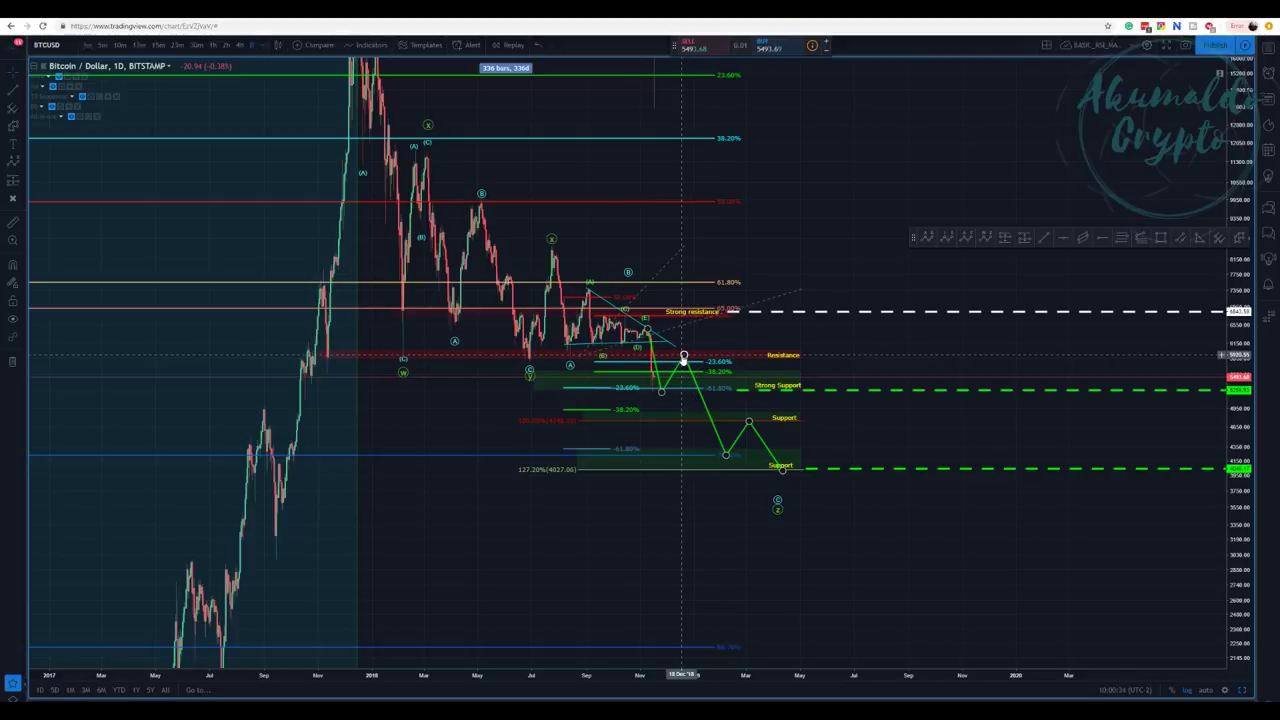
{"action": "left_click_drag", "start_coordinate": [684, 356], "coordinate": [690, 355]}
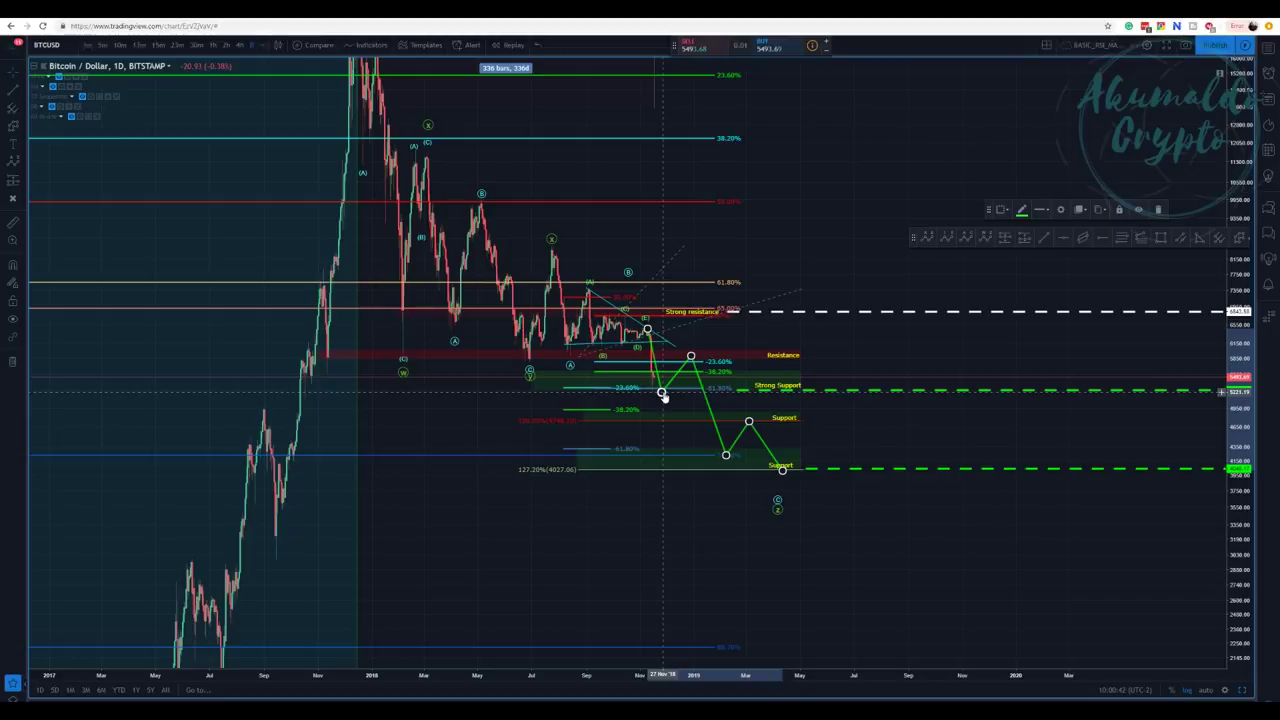
{"action": "left_click_drag", "start_coordinate": [662, 393], "coordinate": [665, 391]}
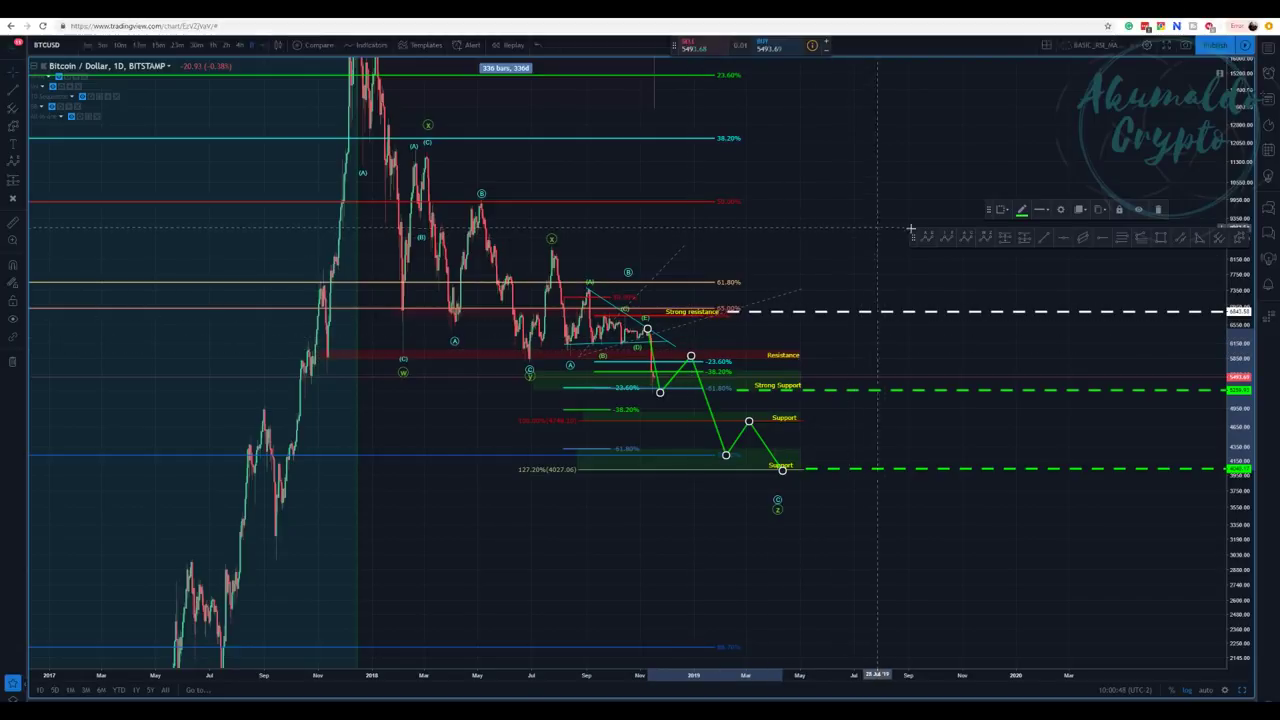
Draw an Elliott impulse wave along the daily projected path, placing points (0) to (5) at its successive turns from the November high.
{"action": "left_click", "coordinate": [946, 237]}
{"action": "left_click", "coordinate": [648, 328]}
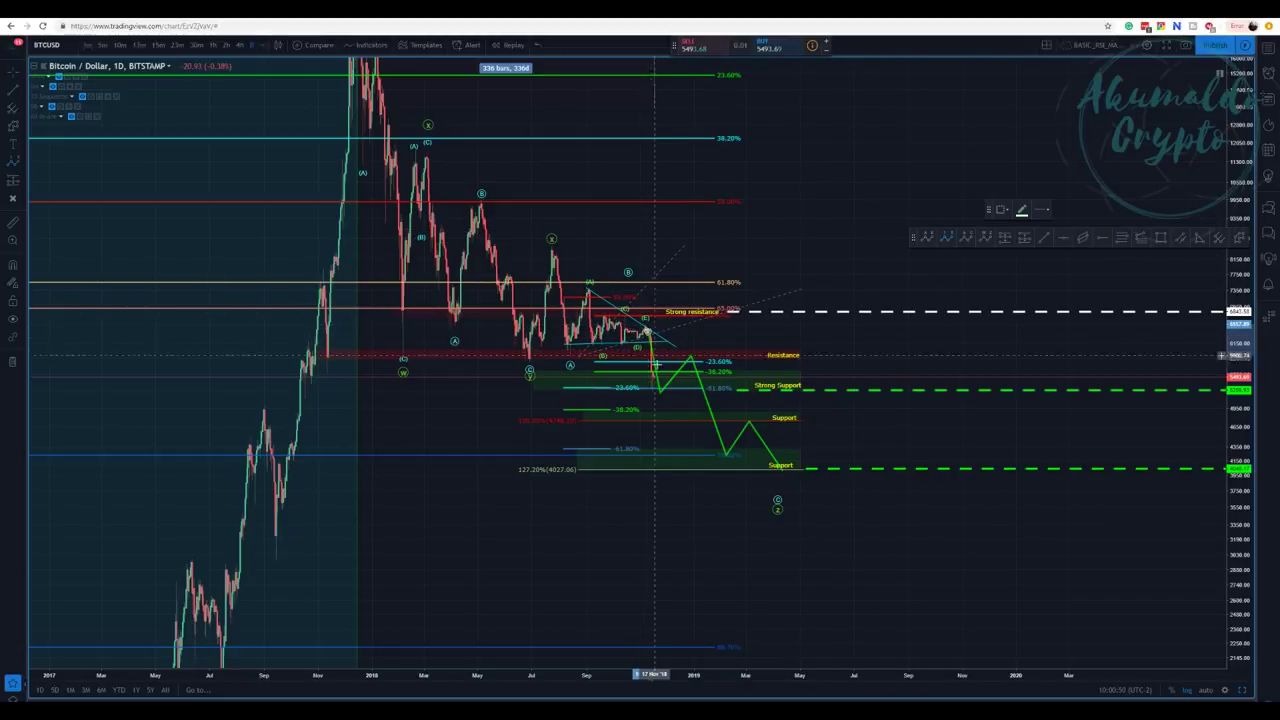
{"action": "left_click", "coordinate": [659, 392]}
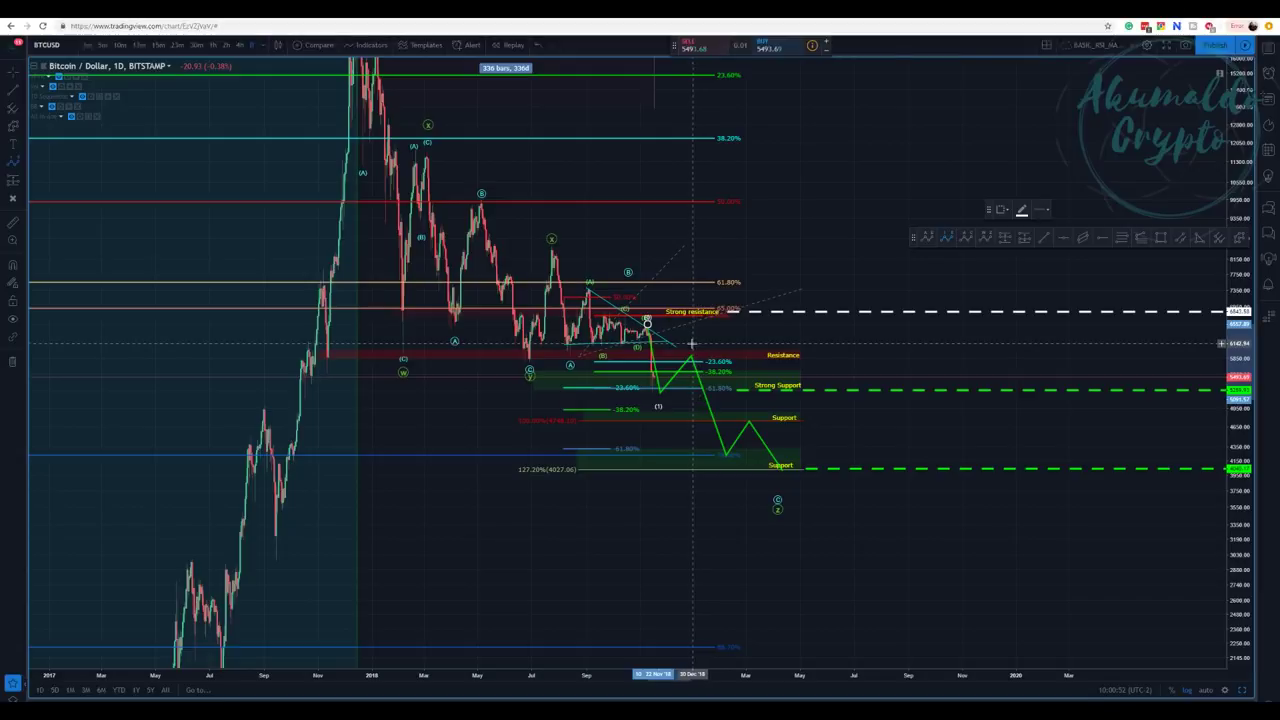
{"action": "left_click", "coordinate": [692, 342]}
{"action": "left_click", "coordinate": [728, 460]}
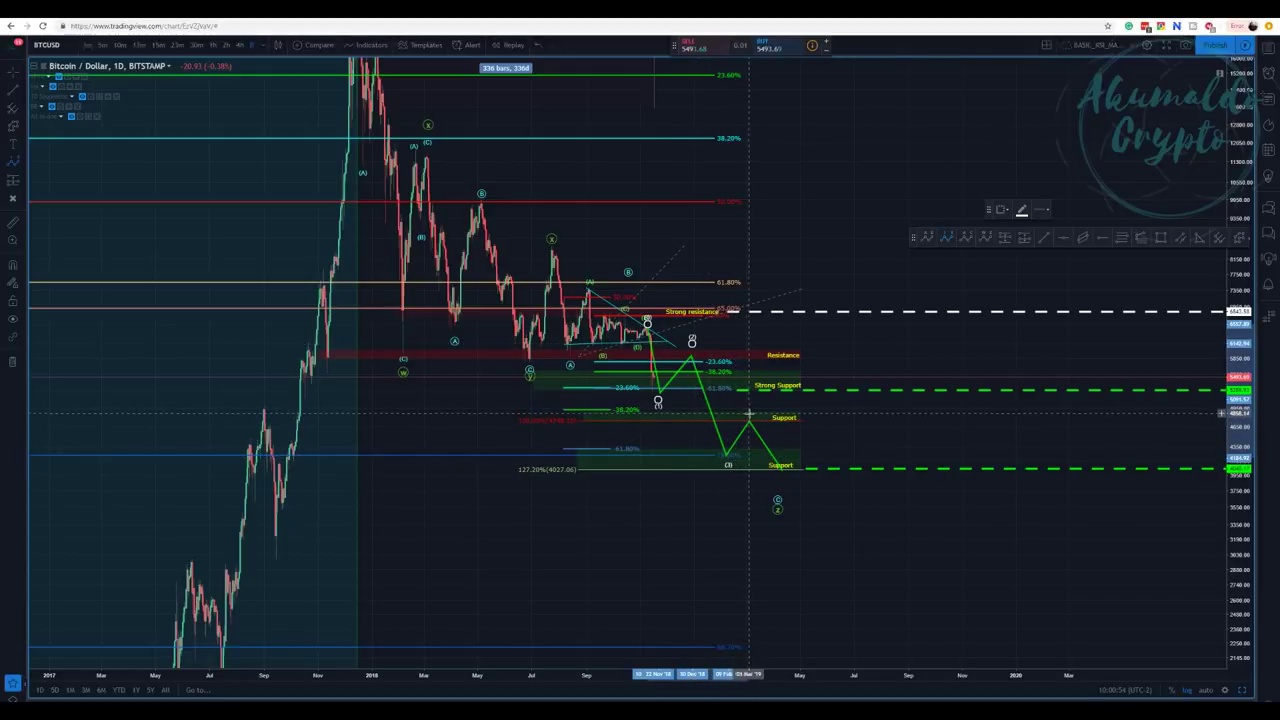
{"action": "left_click", "coordinate": [749, 410]}
{"action": "left_click", "coordinate": [782, 482]}
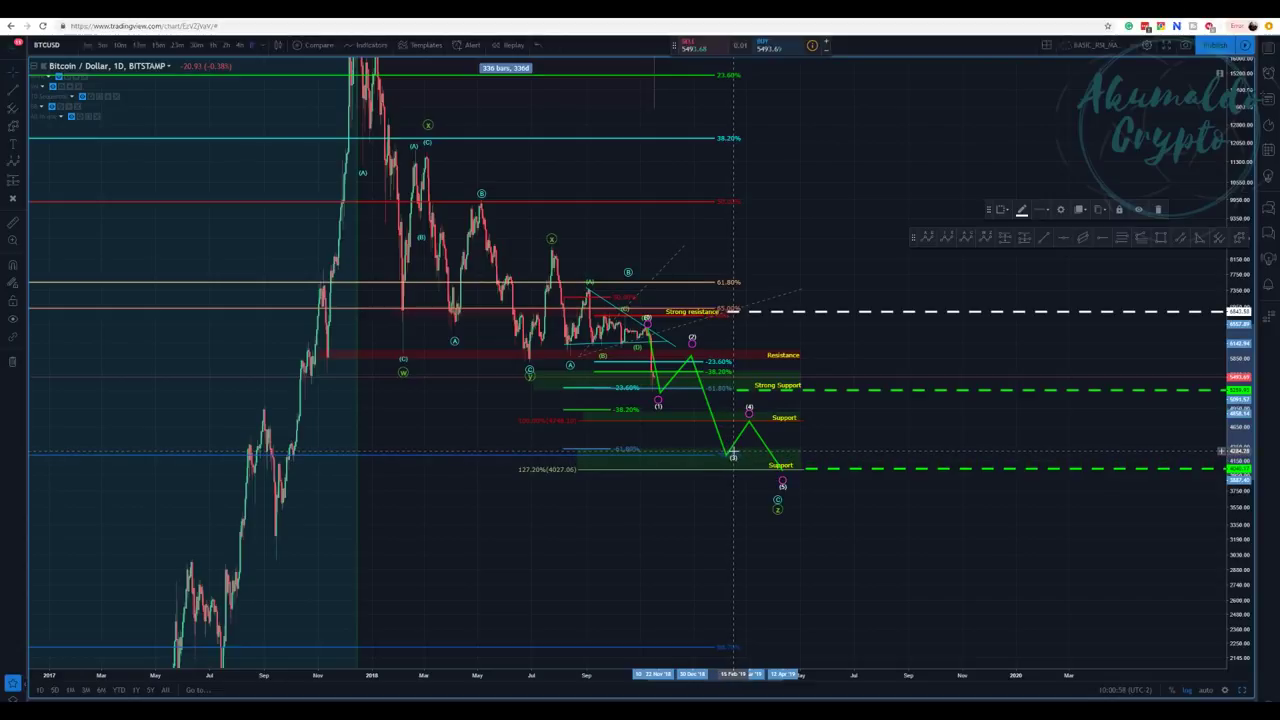
Remove the green projected path, and shift the impulse wave's point (1) slightly later and its point (2) slightly earlier and lower.
{"action": "right_click", "coordinate": [708, 404]}
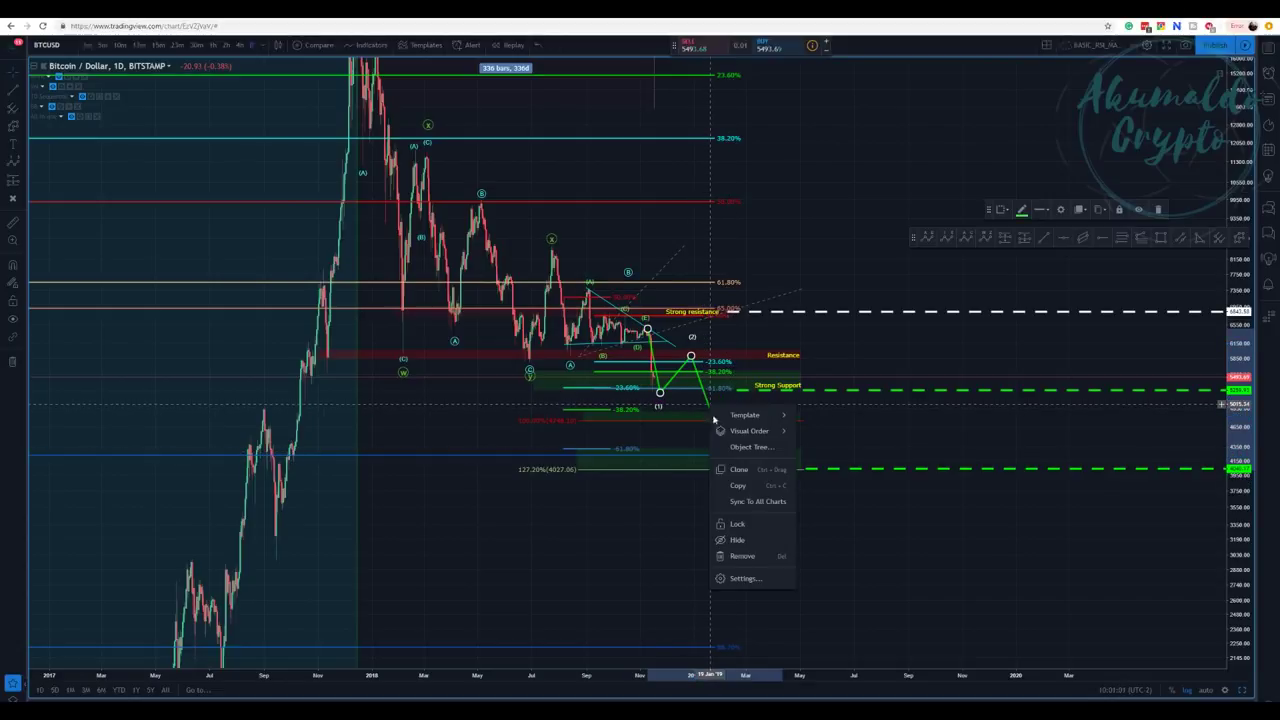
{"action": "left_click", "coordinate": [741, 556]}
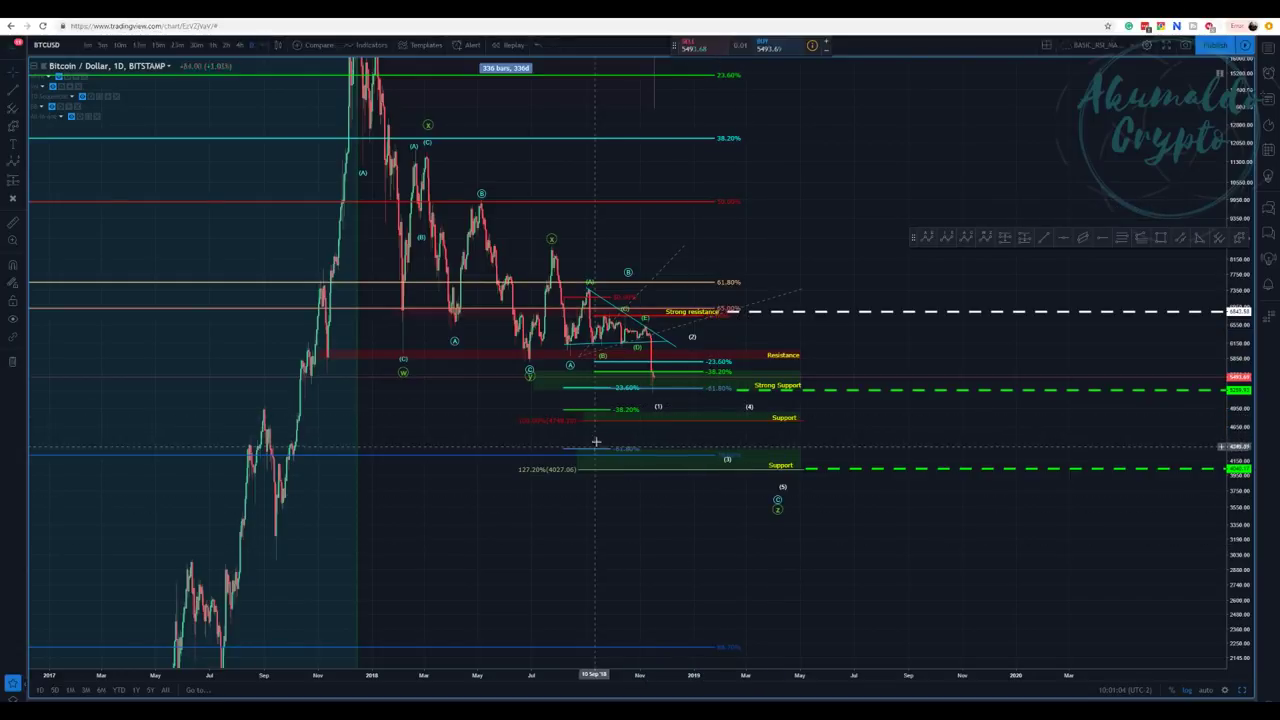
{"action": "left_click", "coordinate": [656, 403]}
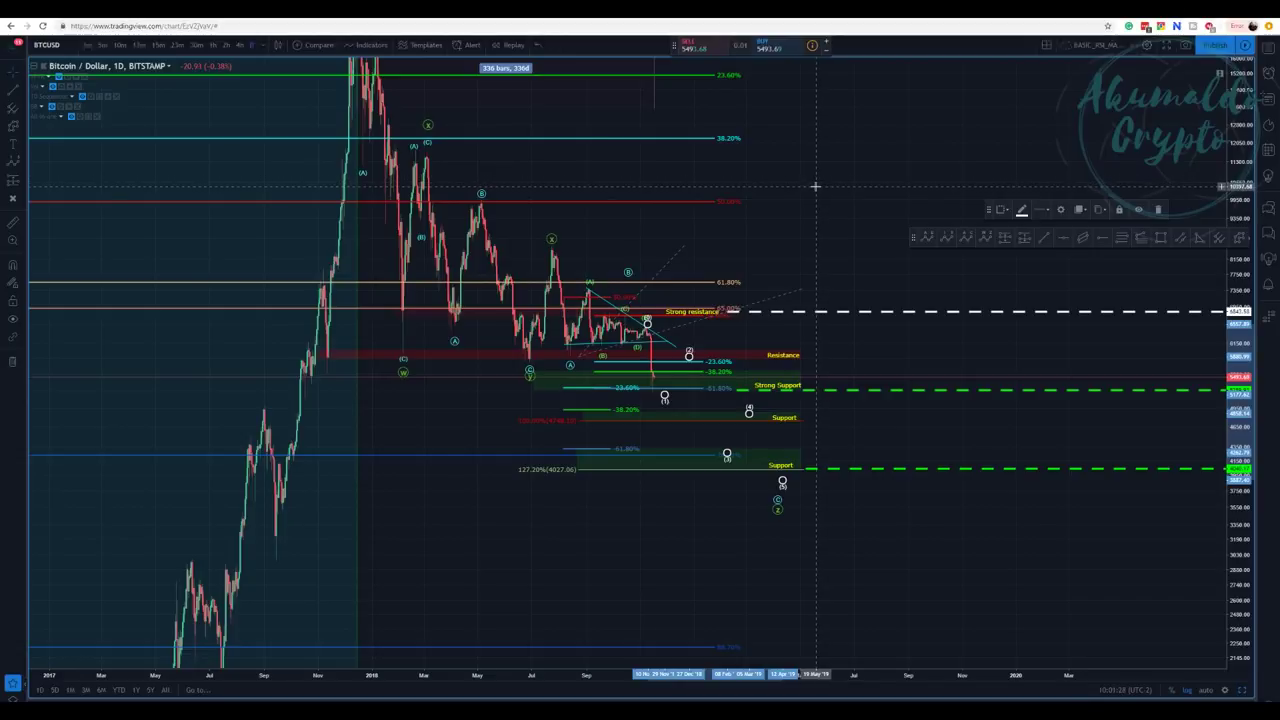
Move the white dashed horizontal ray from the strong resistance level down to about 6122, starting beside wave point (2).
{"action": "left_click", "coordinate": [772, 313]}
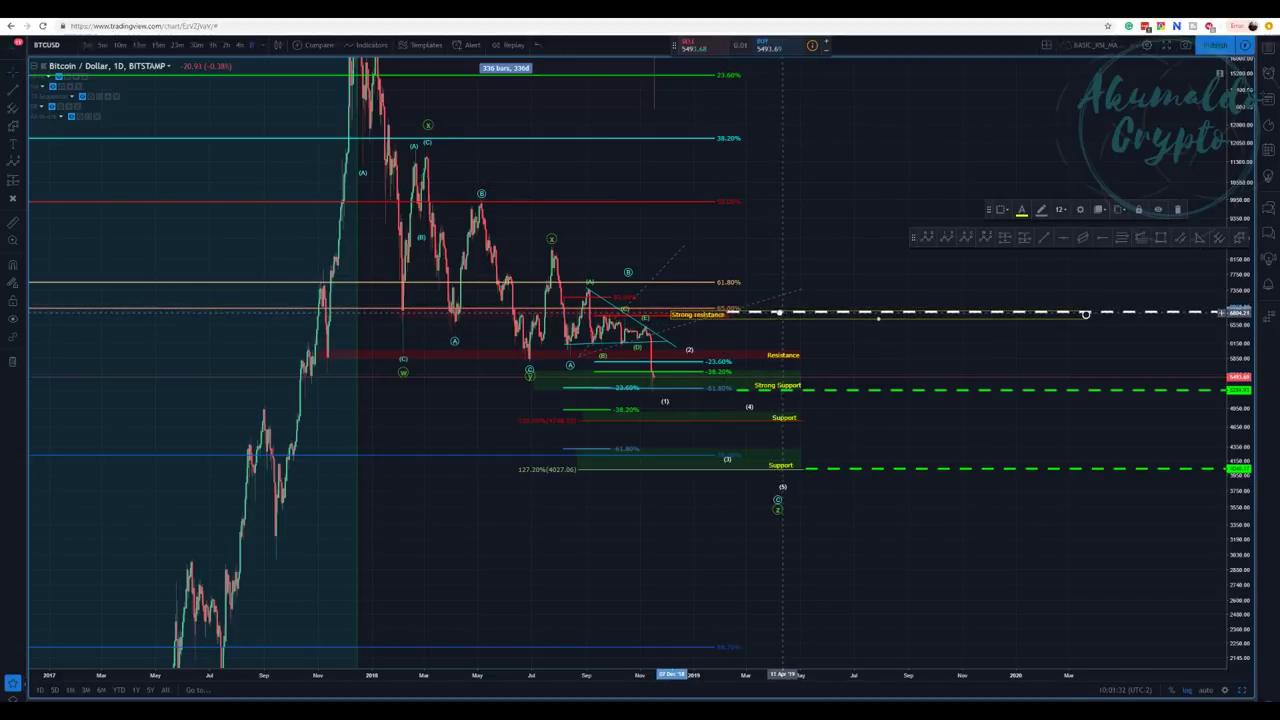
{"action": "left_click", "coordinate": [1180, 315]}
{"action": "left_click_drag", "start_coordinate": [1180, 316], "coordinate": [1120, 347]}
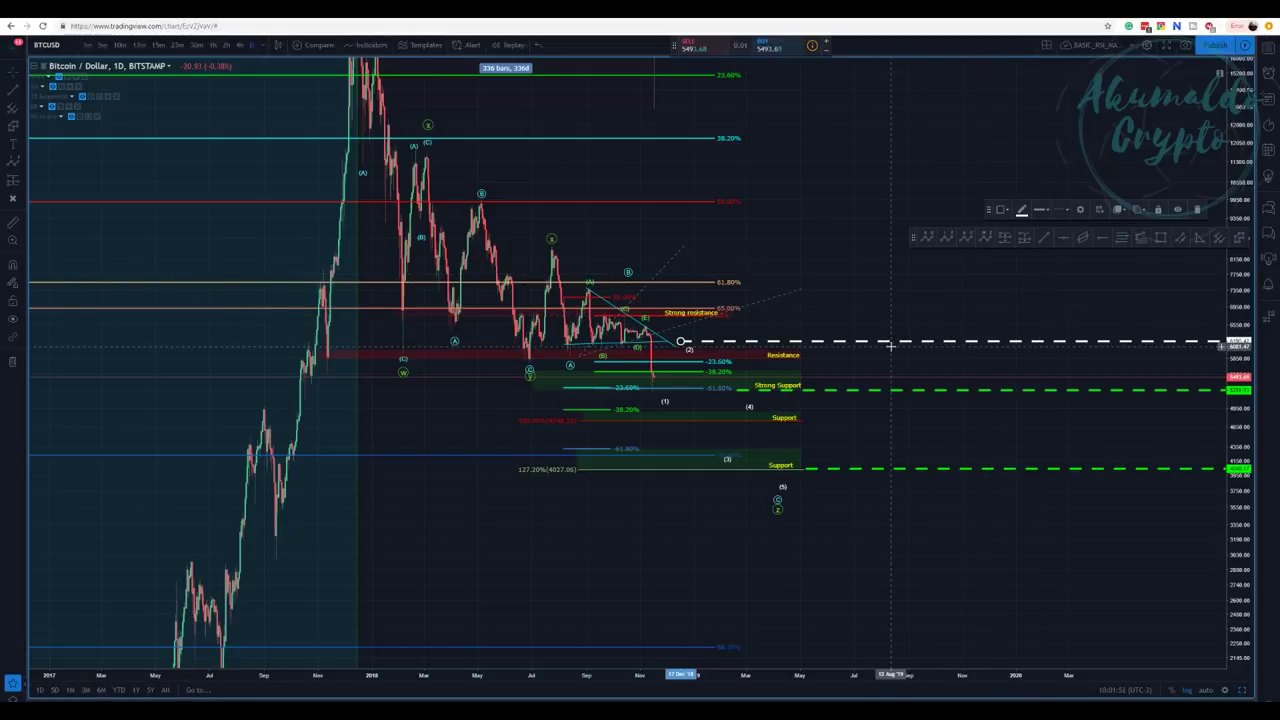
{"action": "left_click_drag", "start_coordinate": [680, 343], "coordinate": [680, 346]}
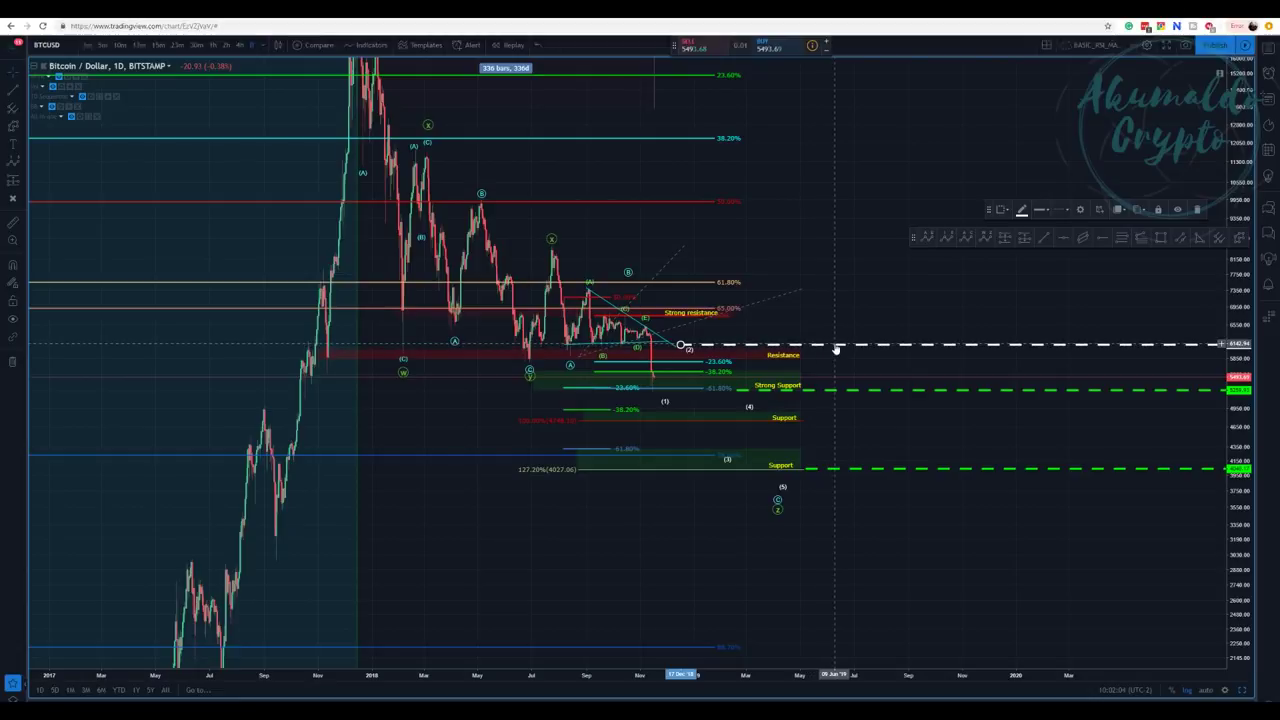
{"action": "left_click_drag", "start_coordinate": [836, 349], "coordinate": [829, 341]}
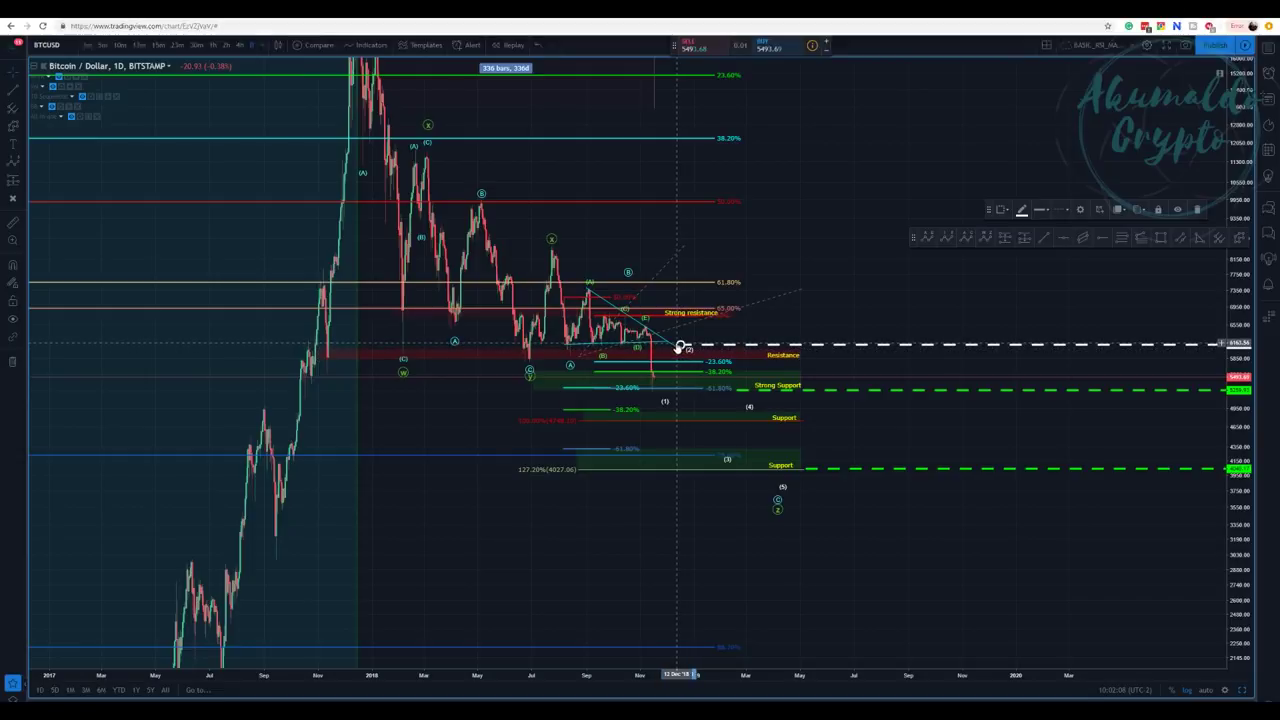
{"action": "left_click", "coordinate": [646, 345]}
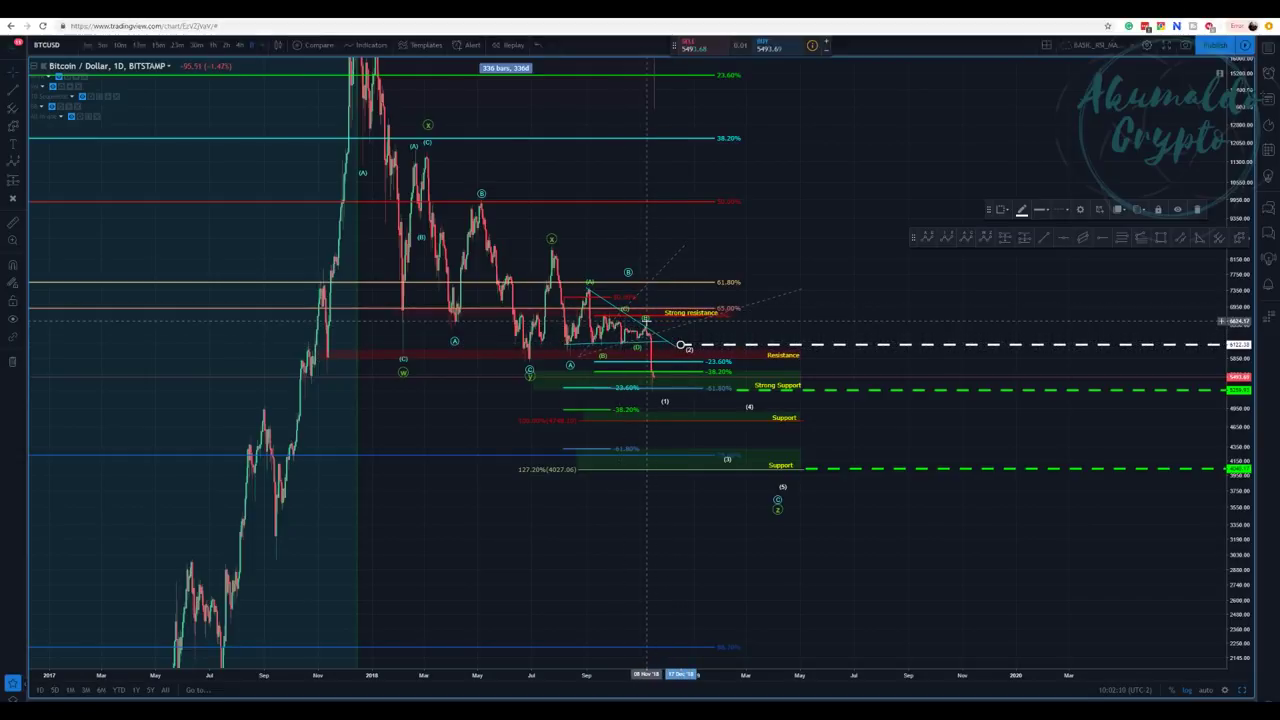
{"action": "left_click_drag", "start_coordinate": [646, 345], "coordinate": [687, 392]}
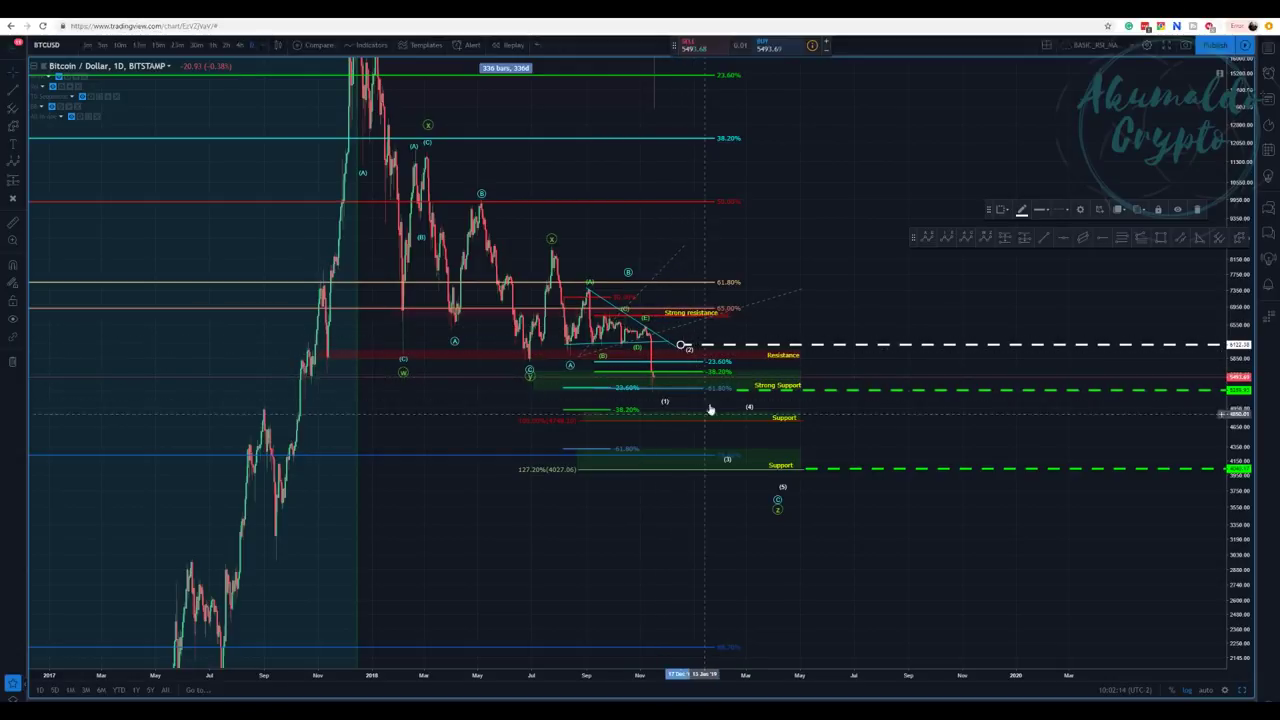